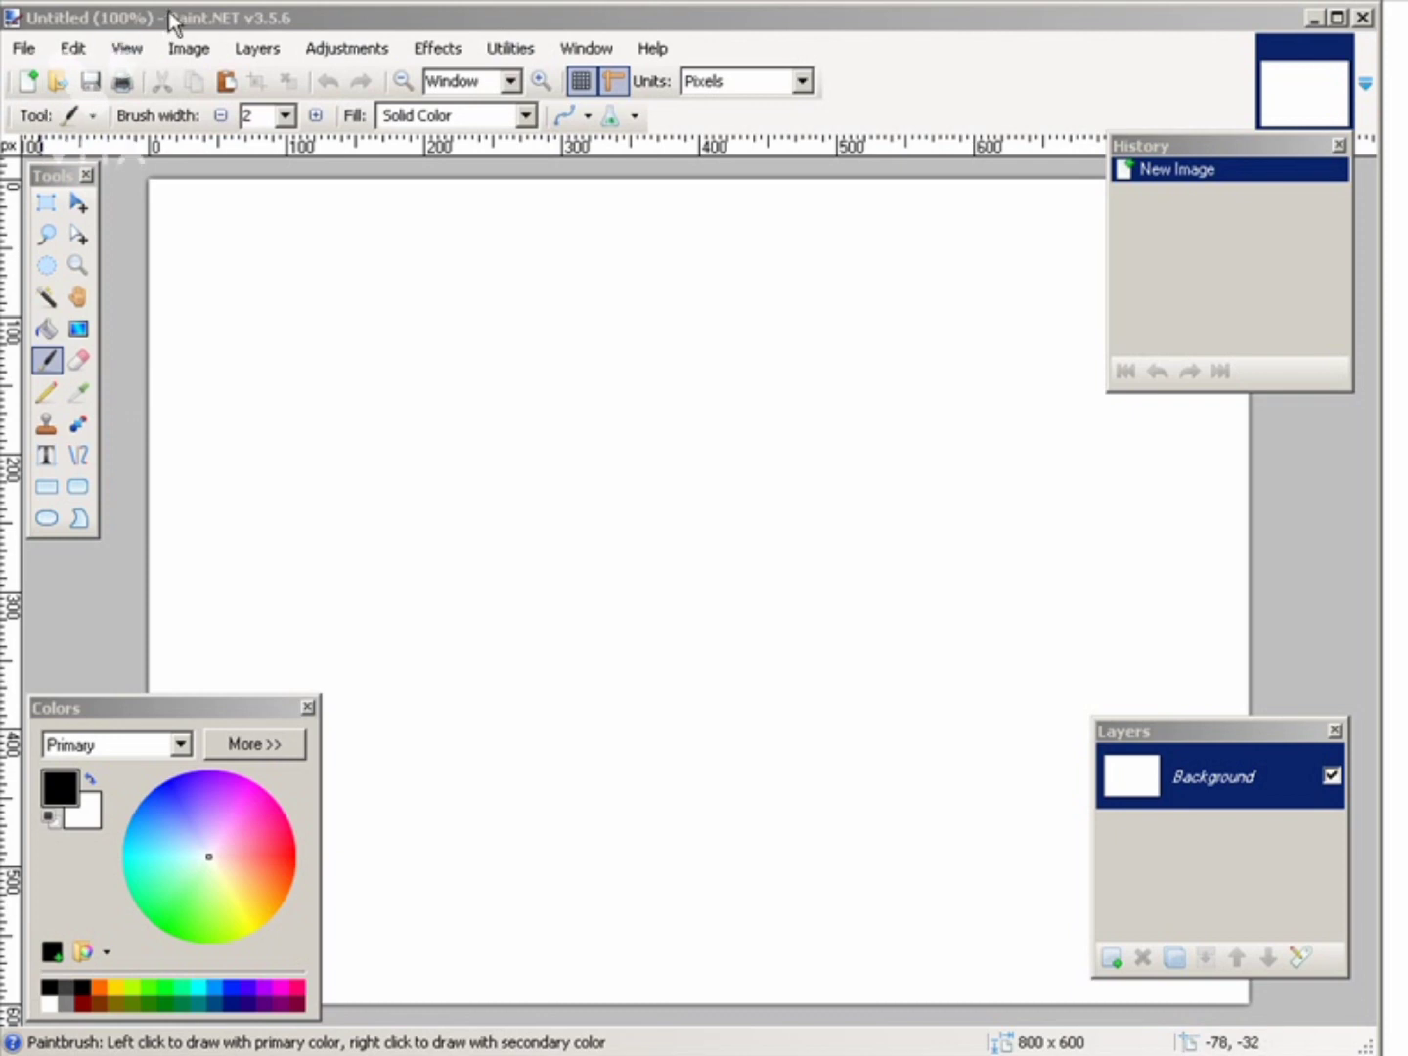
Open the photo DCP_1460.JPG from the Beaver-Mines-08-2008 folder.
{"action": "left_click", "coordinate": [23, 48]}
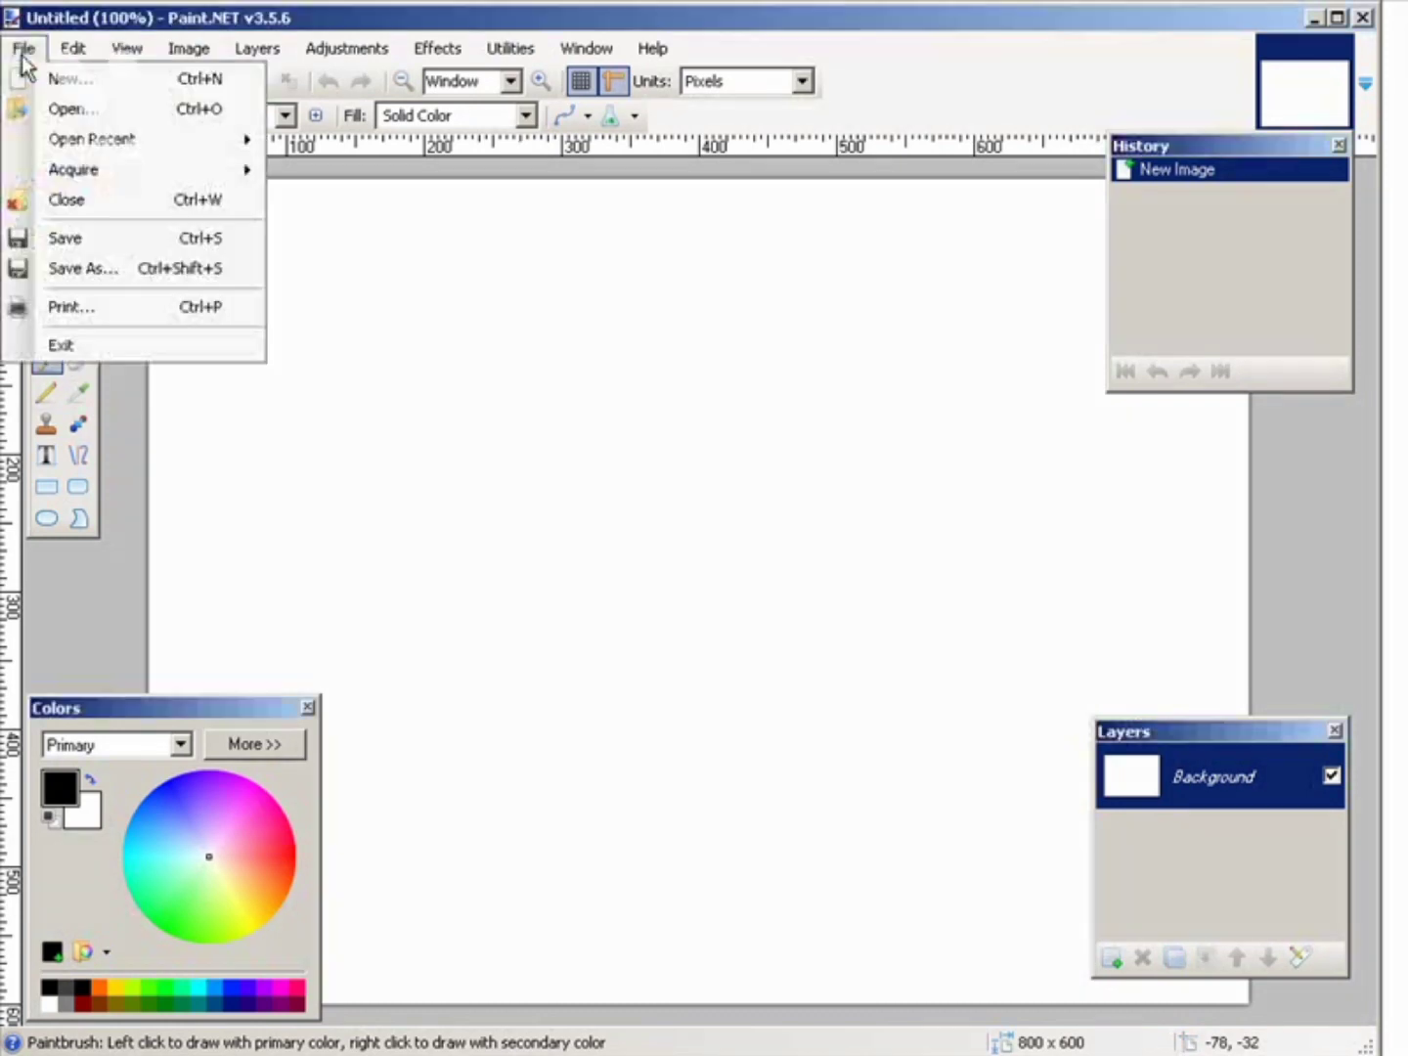
{"action": "left_click", "coordinate": [68, 109]}
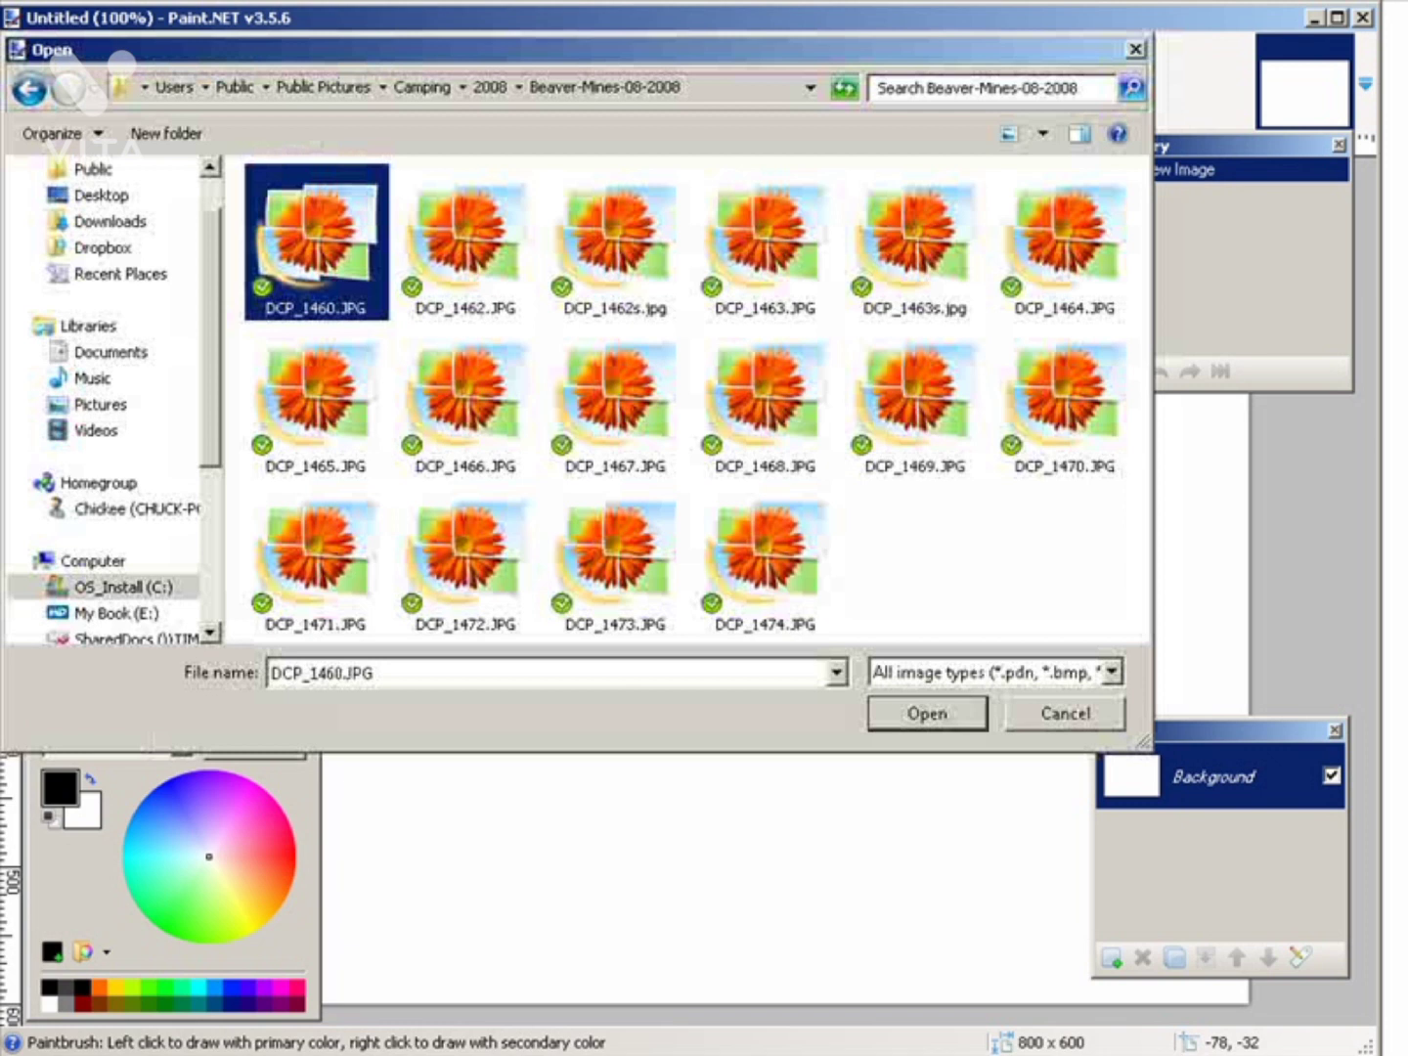
{"action": "double_click", "coordinate": [293, 249]}
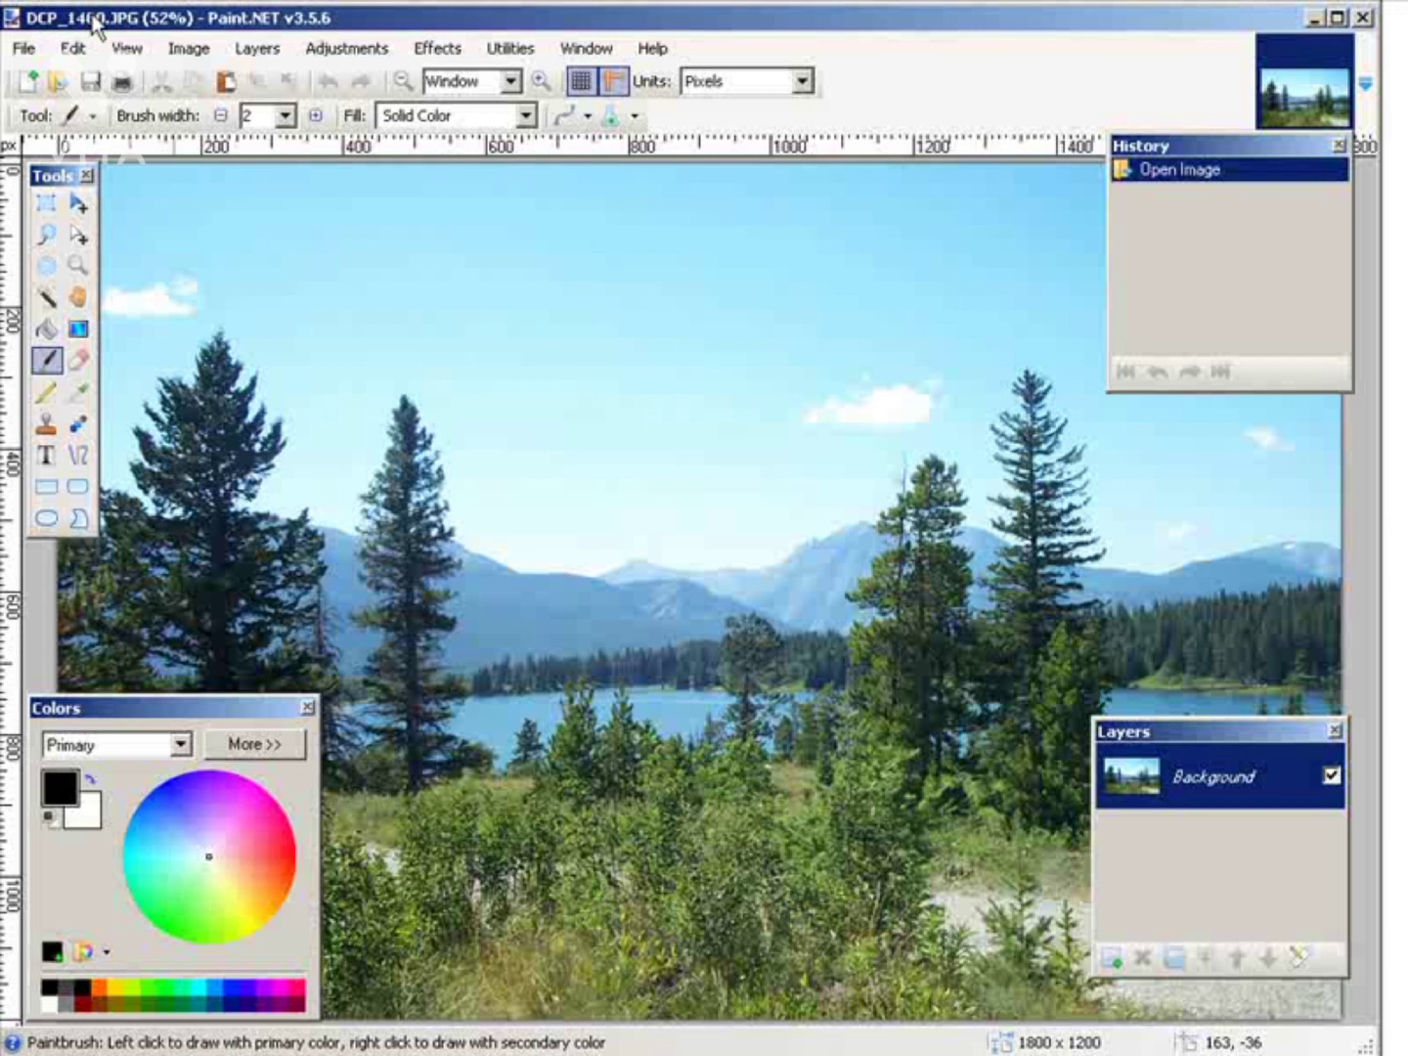
Apply the Ink Sketch effect to the photo with ink outline 52 and coloring 72, and undo it.
{"action": "left_click", "coordinate": [436, 51]}
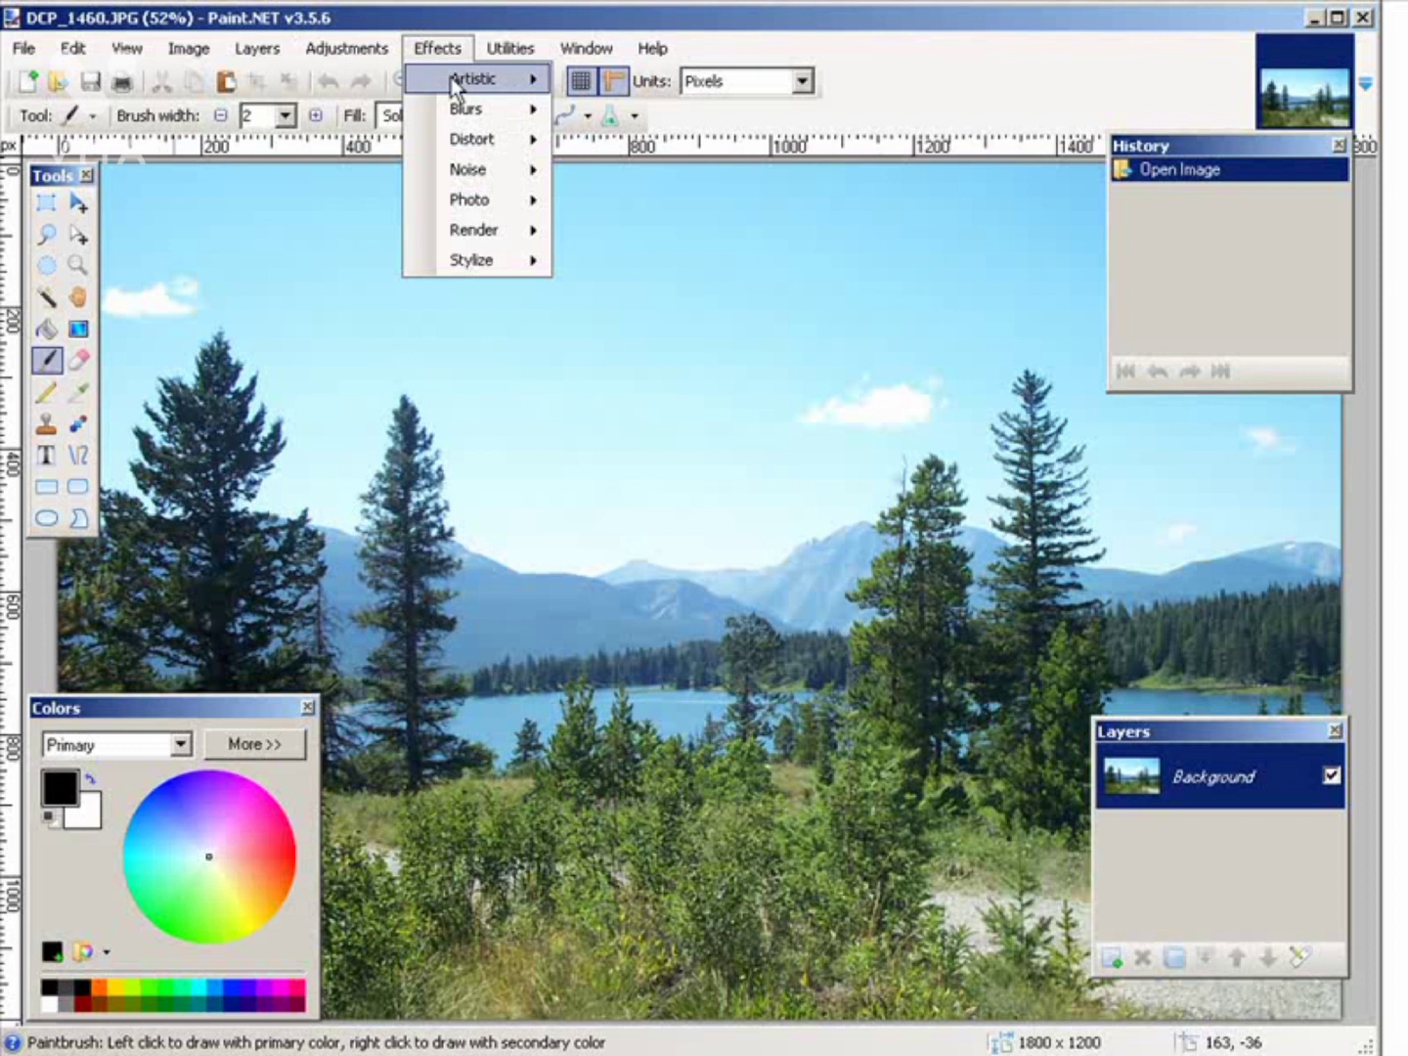
{"action": "mouse_move", "coordinate": [453, 86]}
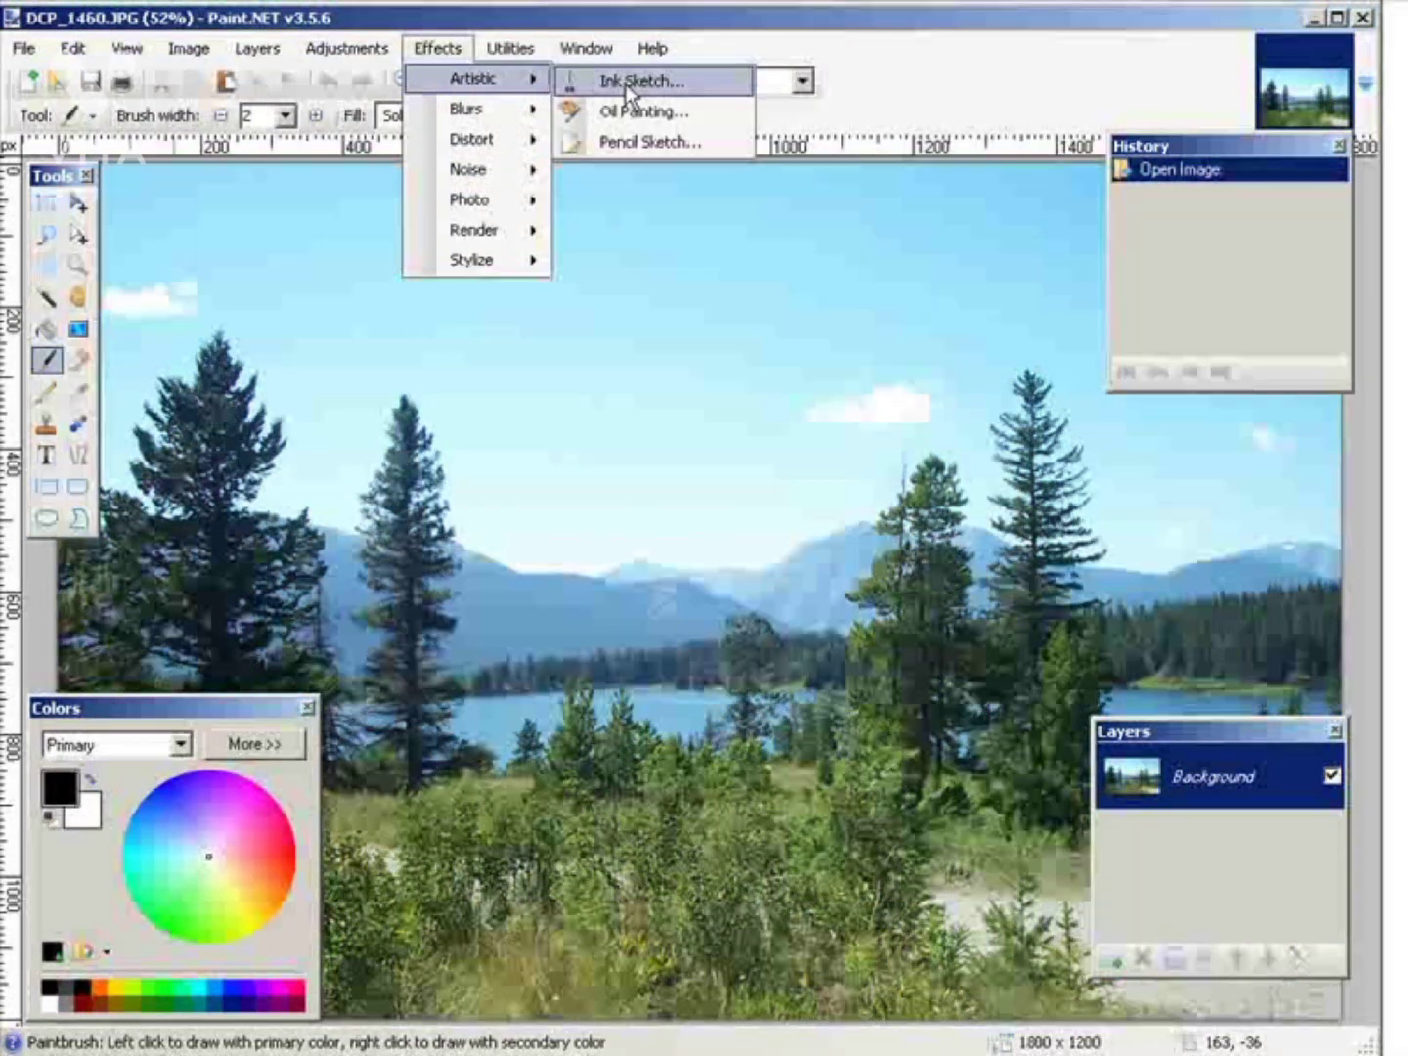
{"action": "left_click", "coordinate": [673, 86]}
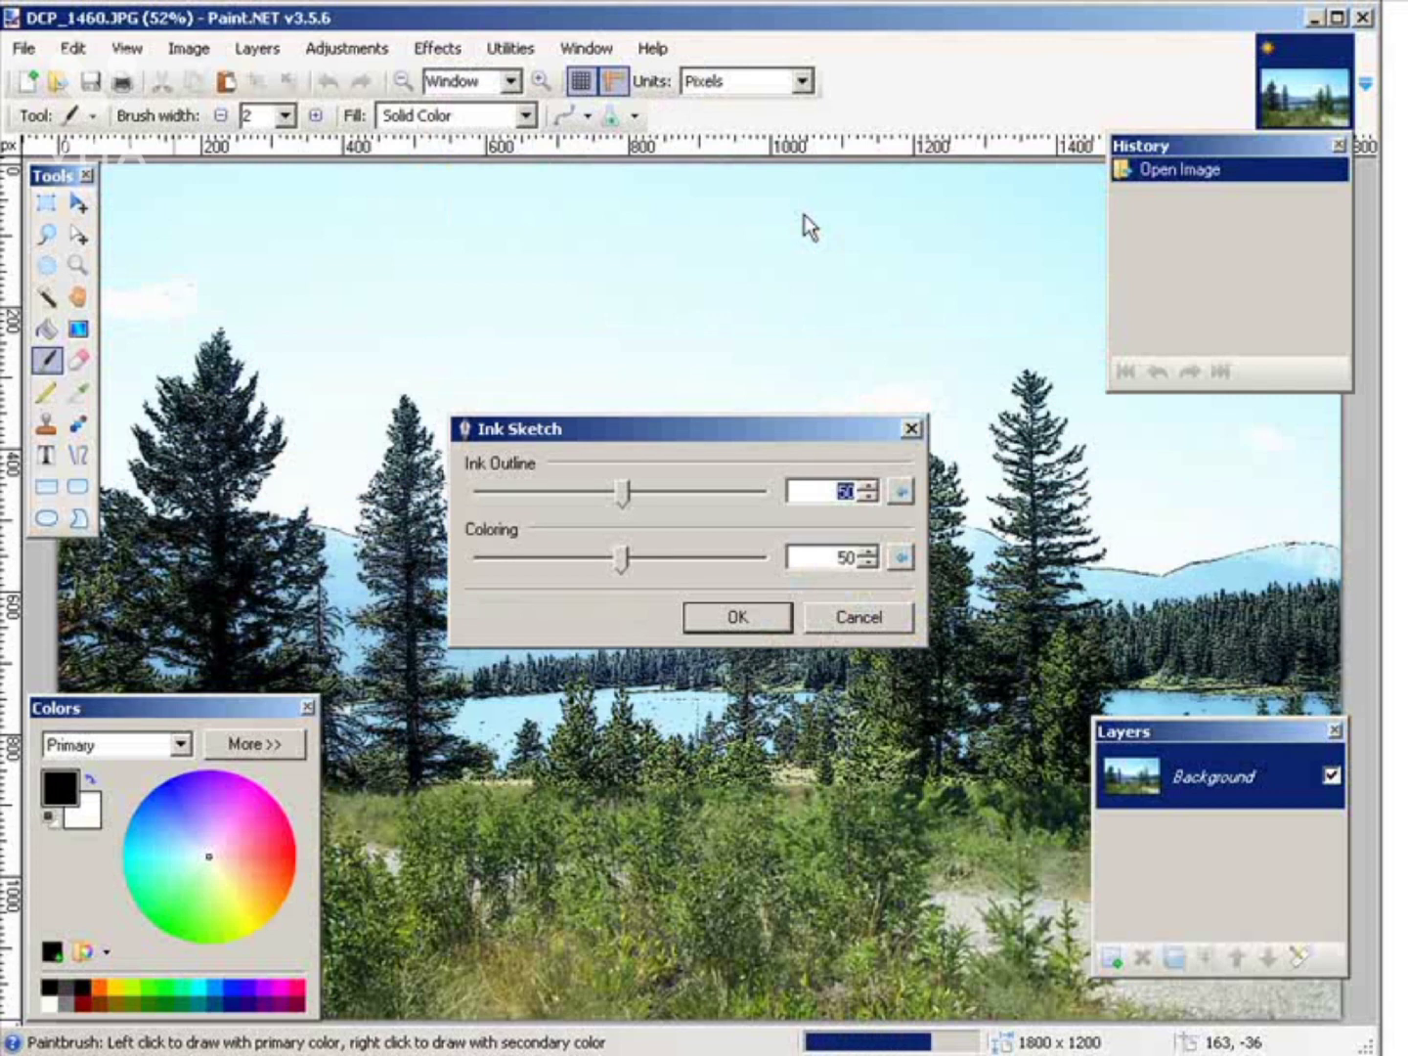
{"action": "mouse_move", "coordinate": [718, 433]}
{"action": "left_mouse_down"}
{"action": "mouse_move", "coordinate": [988, 455]}
{"action": "mouse_move", "coordinate": [735, 714]}
{"action": "mouse_move", "coordinate": [744, 754]}
{"action": "left_mouse_up"}
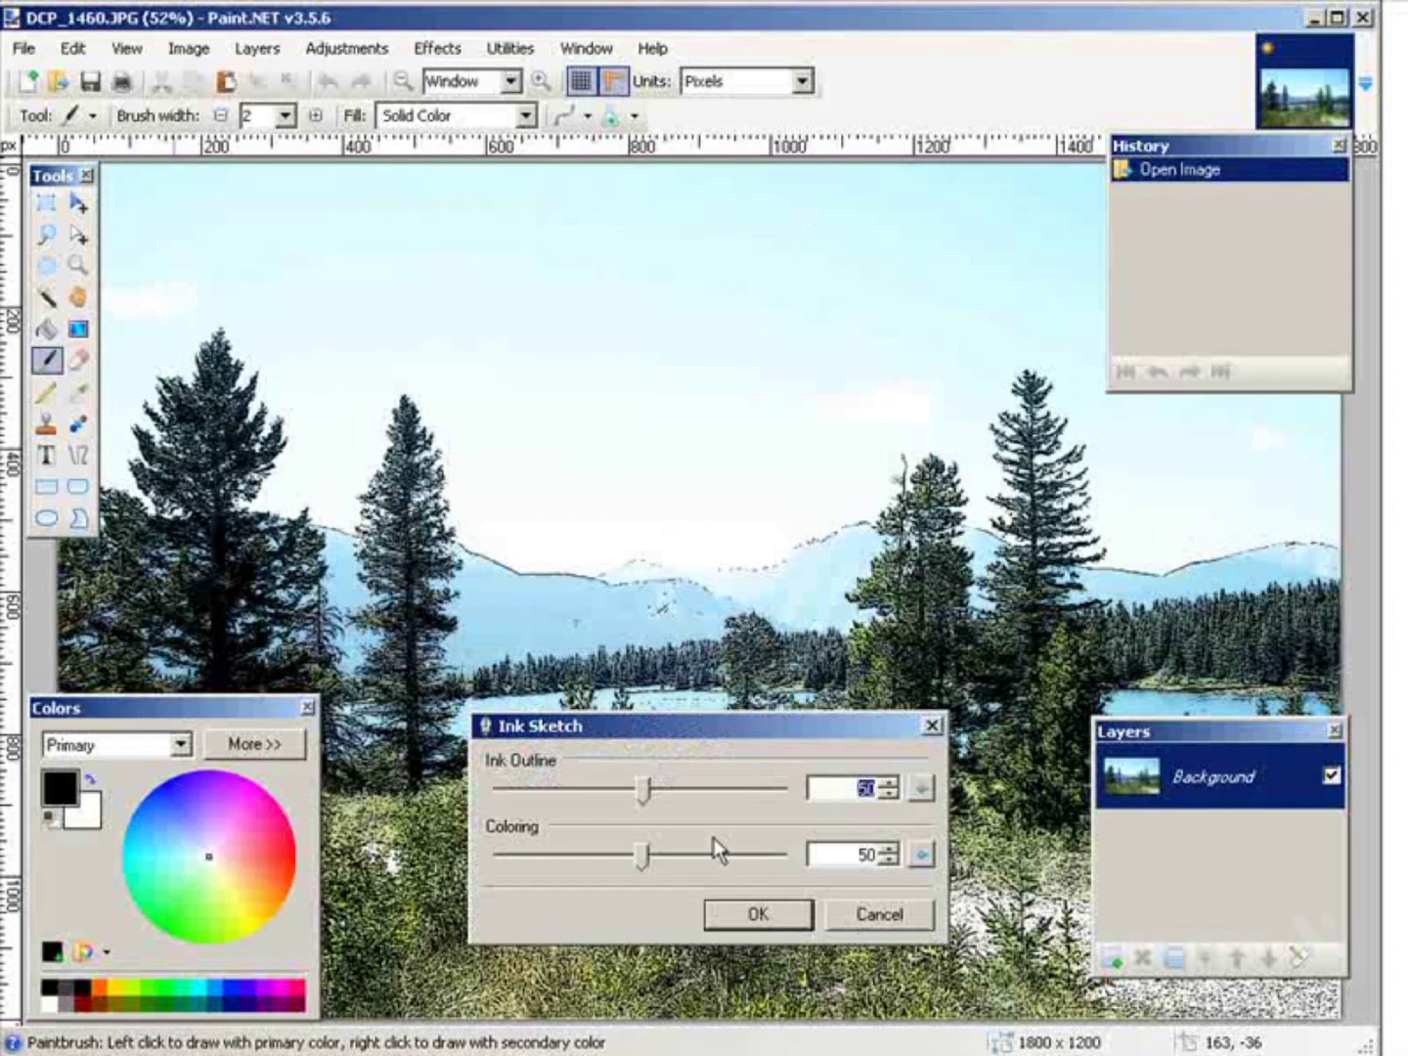
{"action": "left_click_drag", "start_coordinate": [669, 723], "coordinate": [892, 625]}
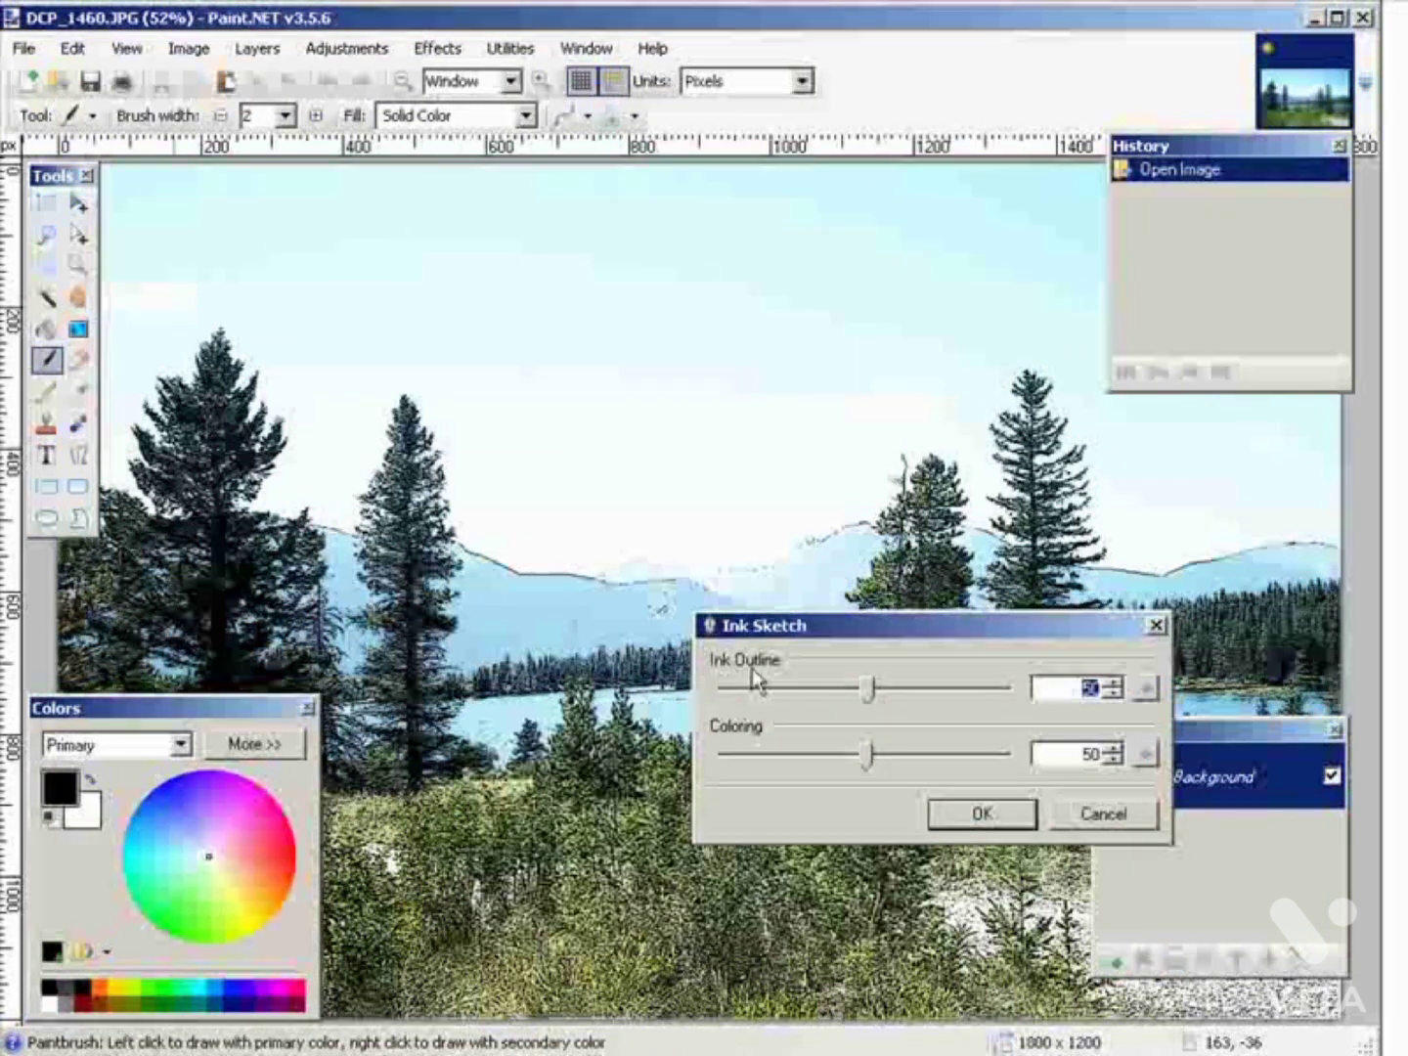
{"action": "left_click_drag", "start_coordinate": [860, 688], "coordinate": [836, 690]}
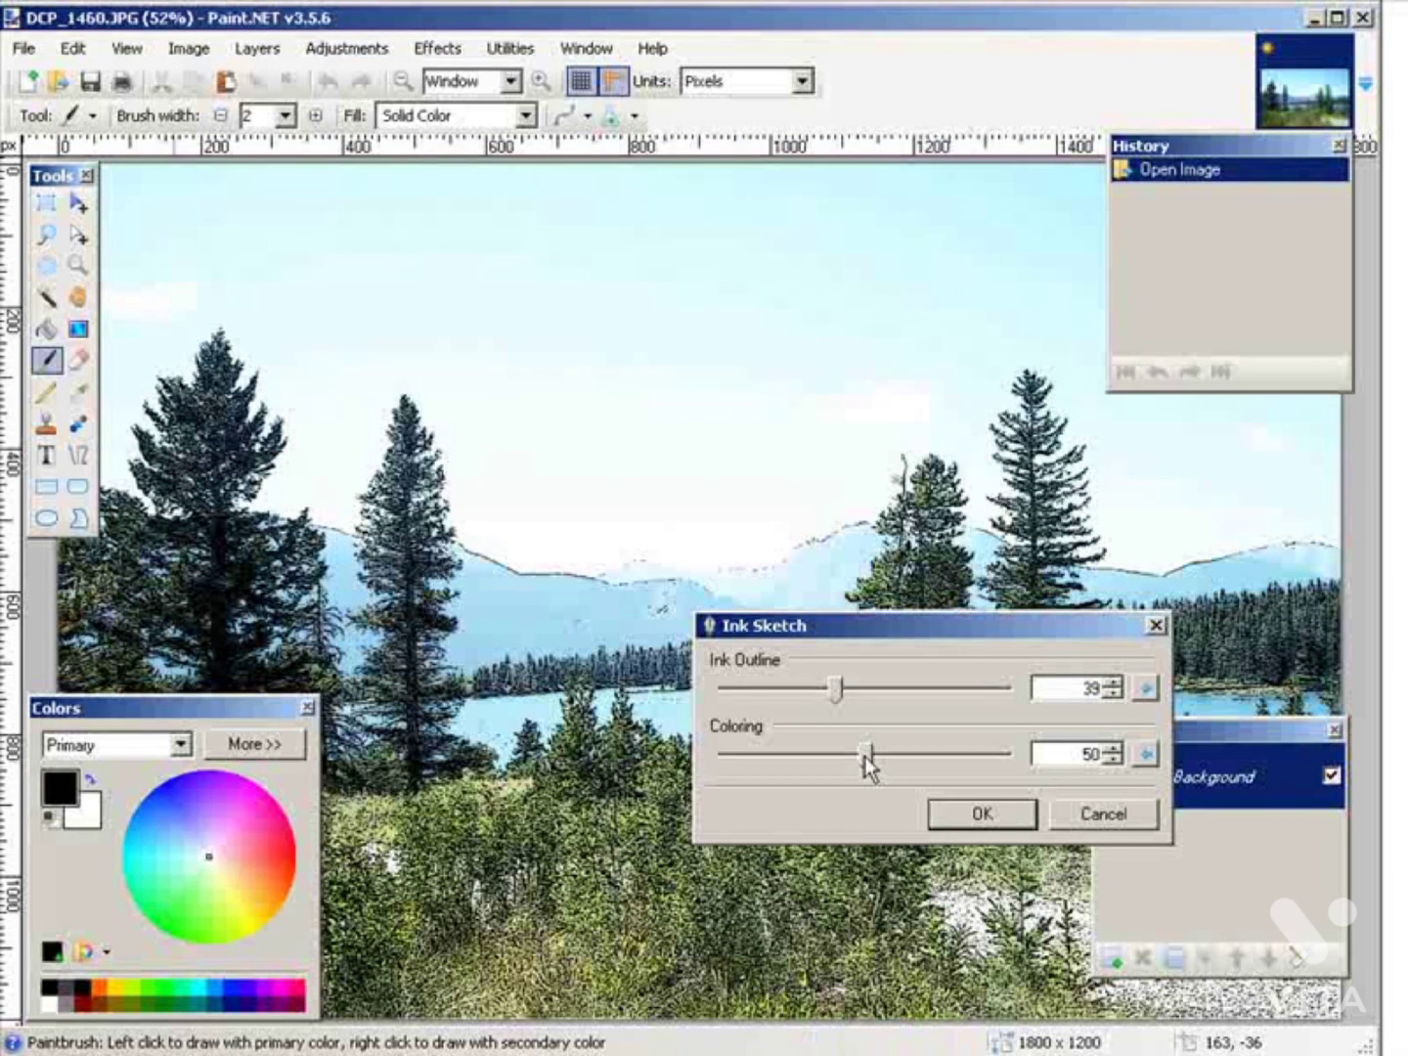
{"action": "left_click_drag", "start_coordinate": [873, 762], "coordinate": [929, 758]}
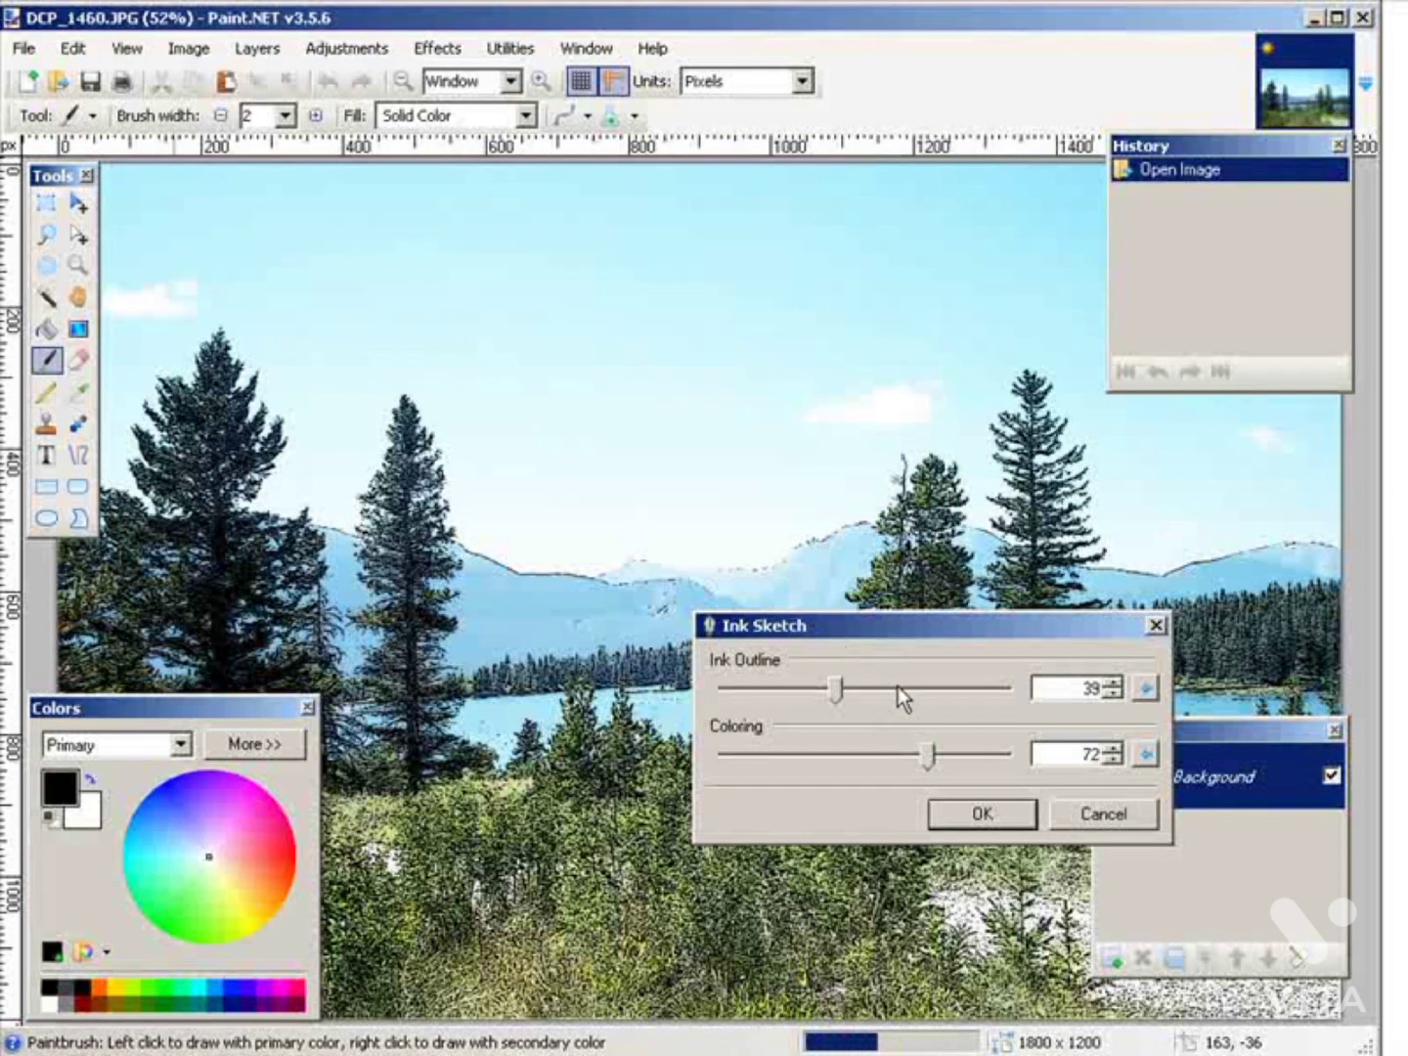
{"action": "left_click_drag", "start_coordinate": [841, 692], "coordinate": [880, 688]}
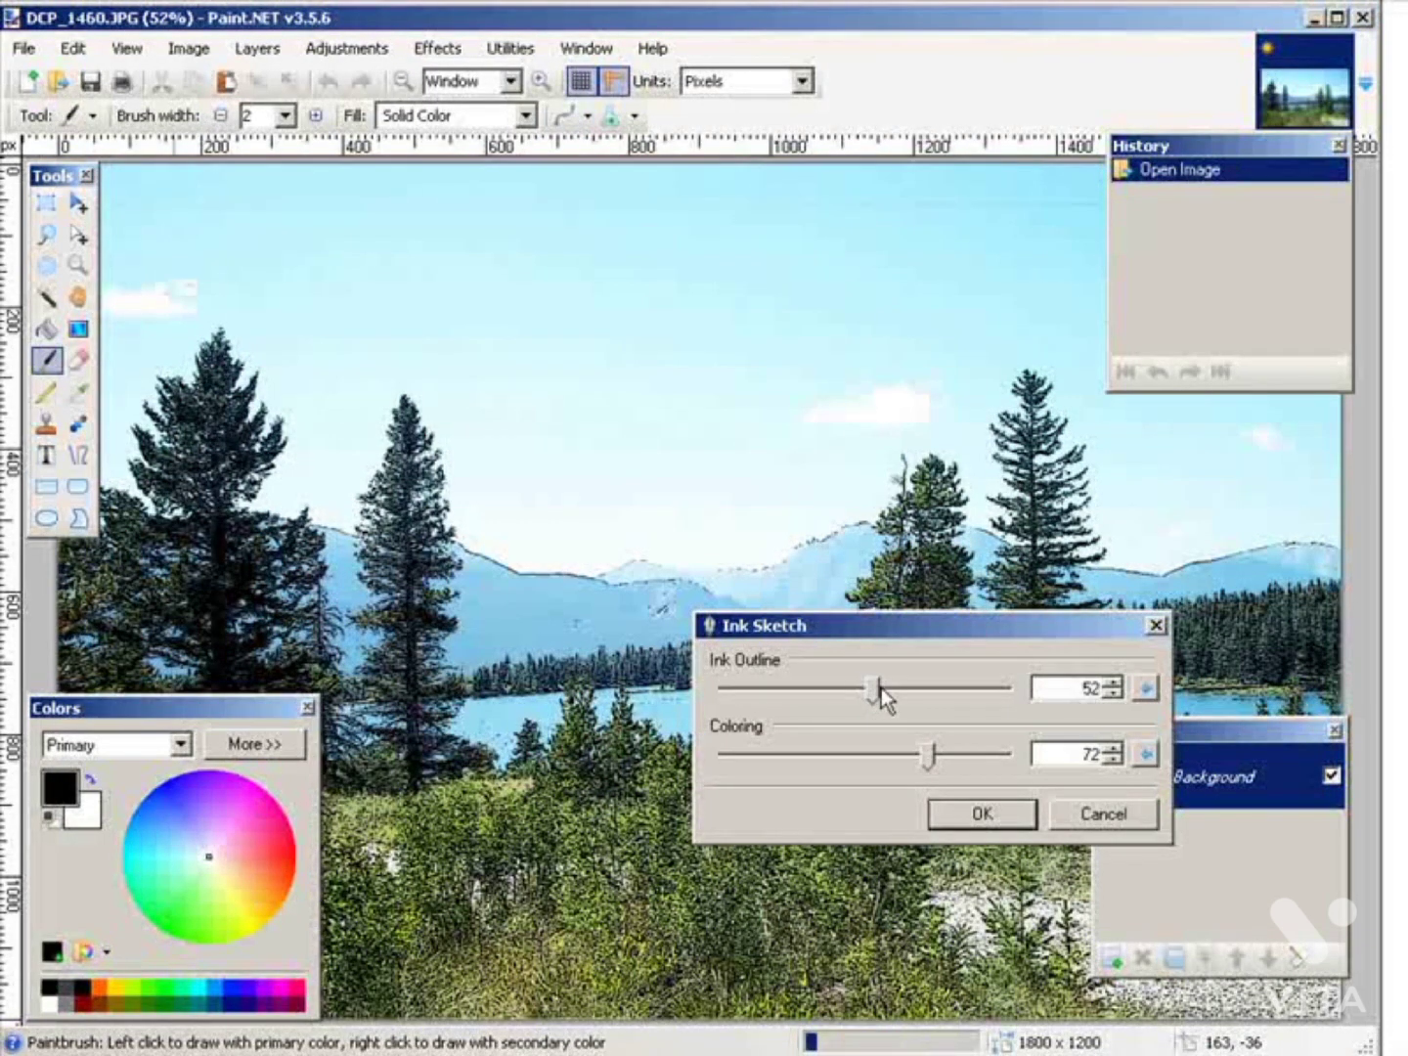
{"action": "left_click", "coordinate": [962, 821]}
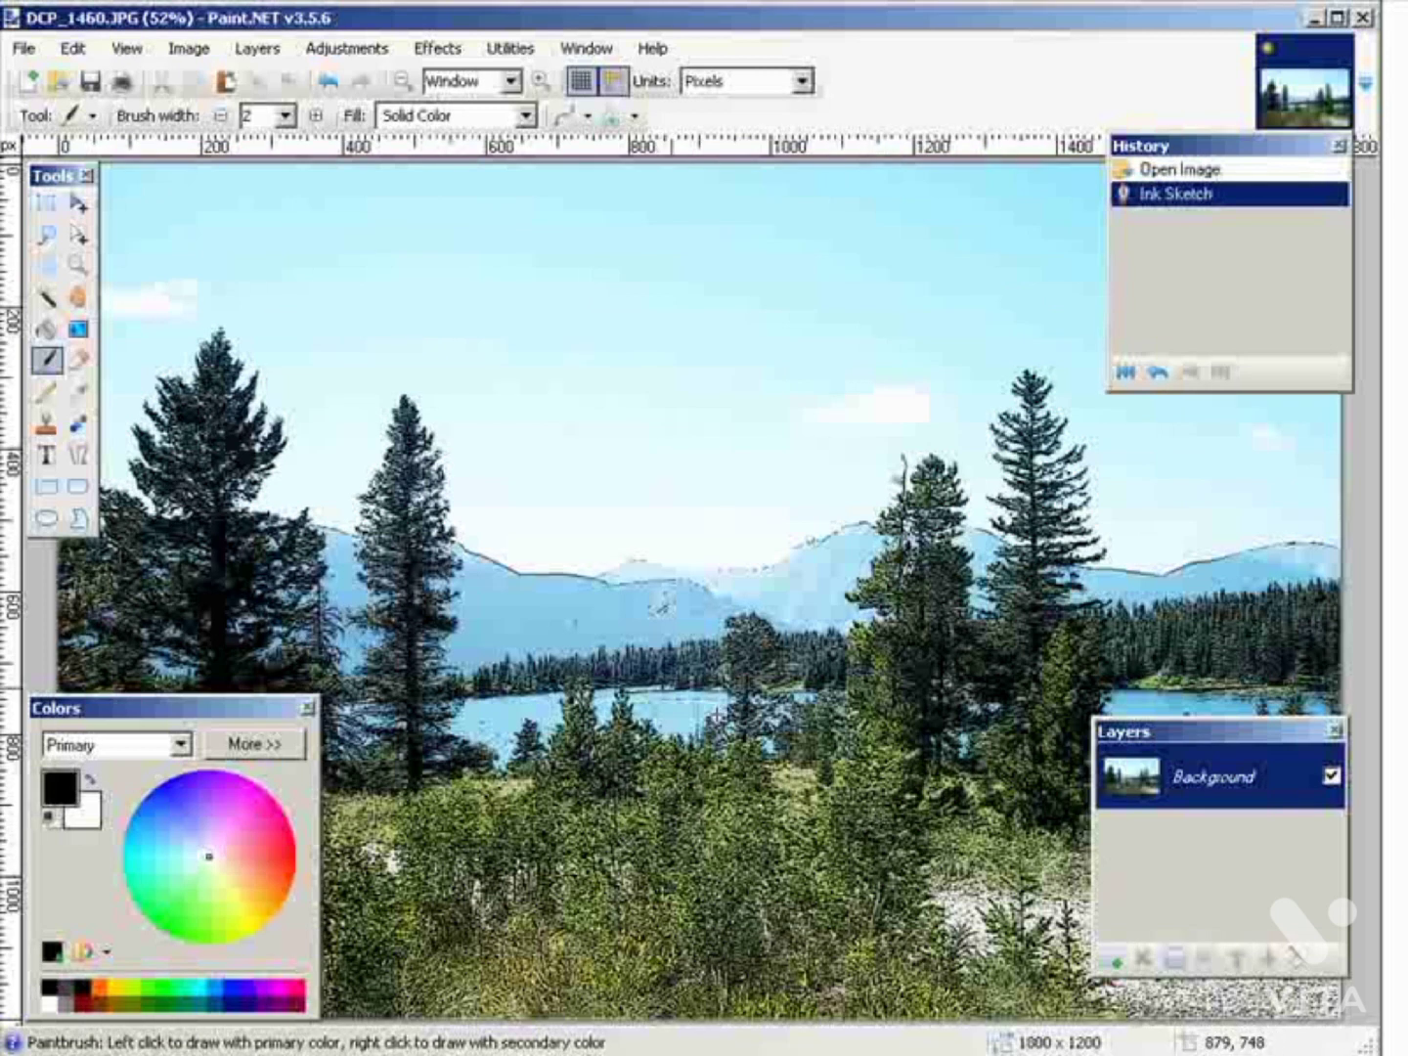
{"action": "left_click", "coordinate": [73, 47]}
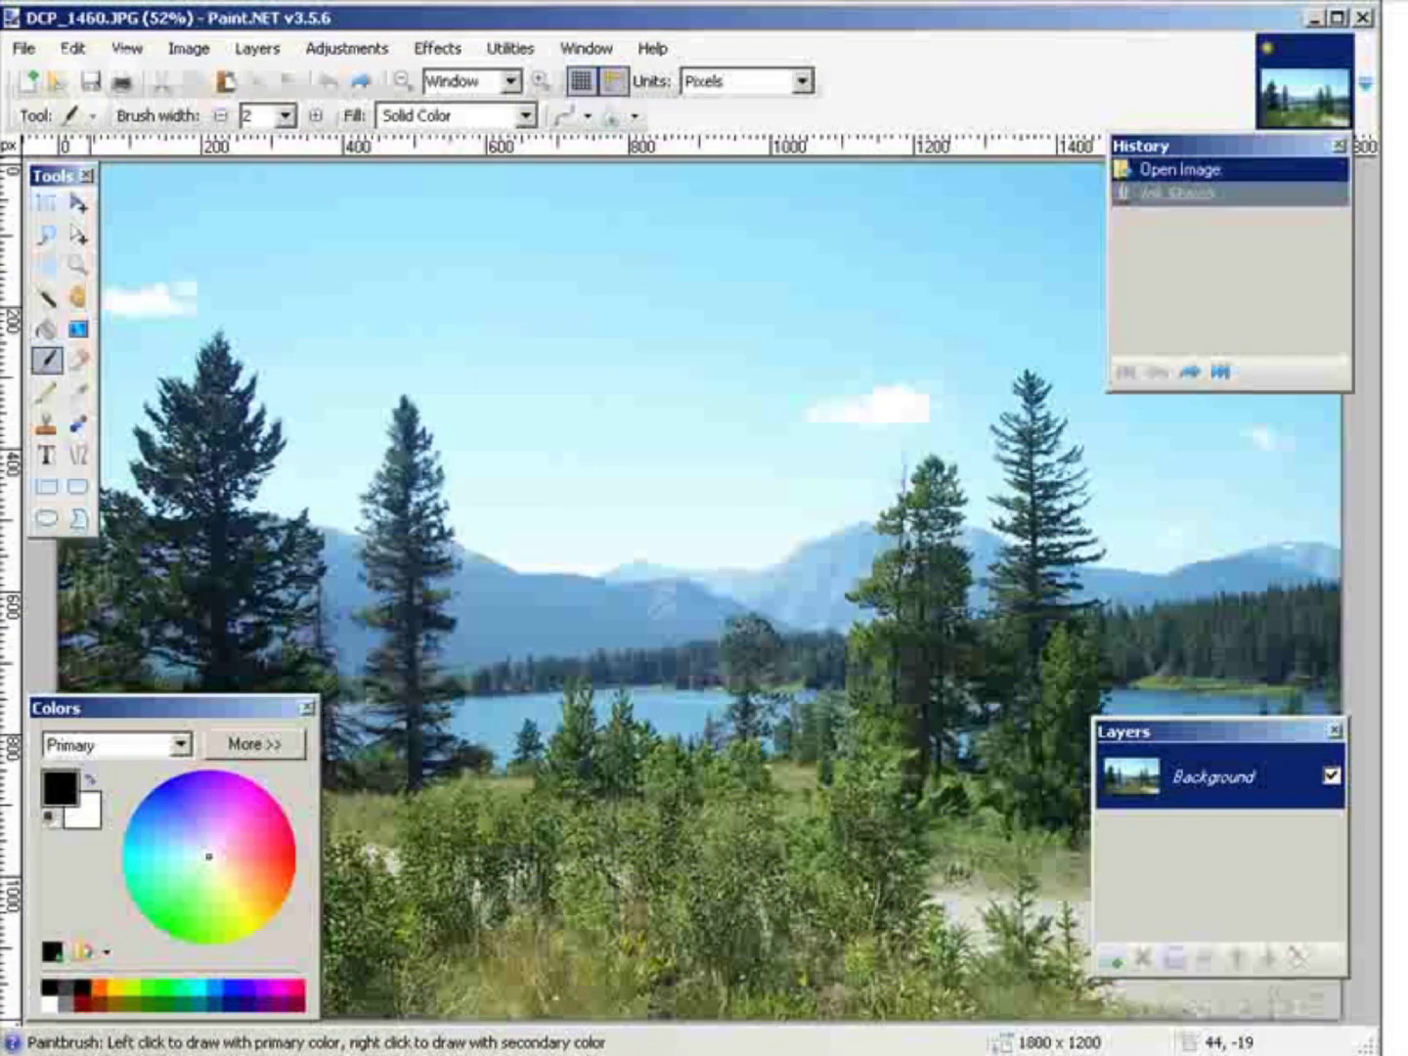
Preview the Pencil Sketch effect on the photo with pencil tip size 13 and range 4.
{"action": "left_click", "coordinate": [435, 49]}
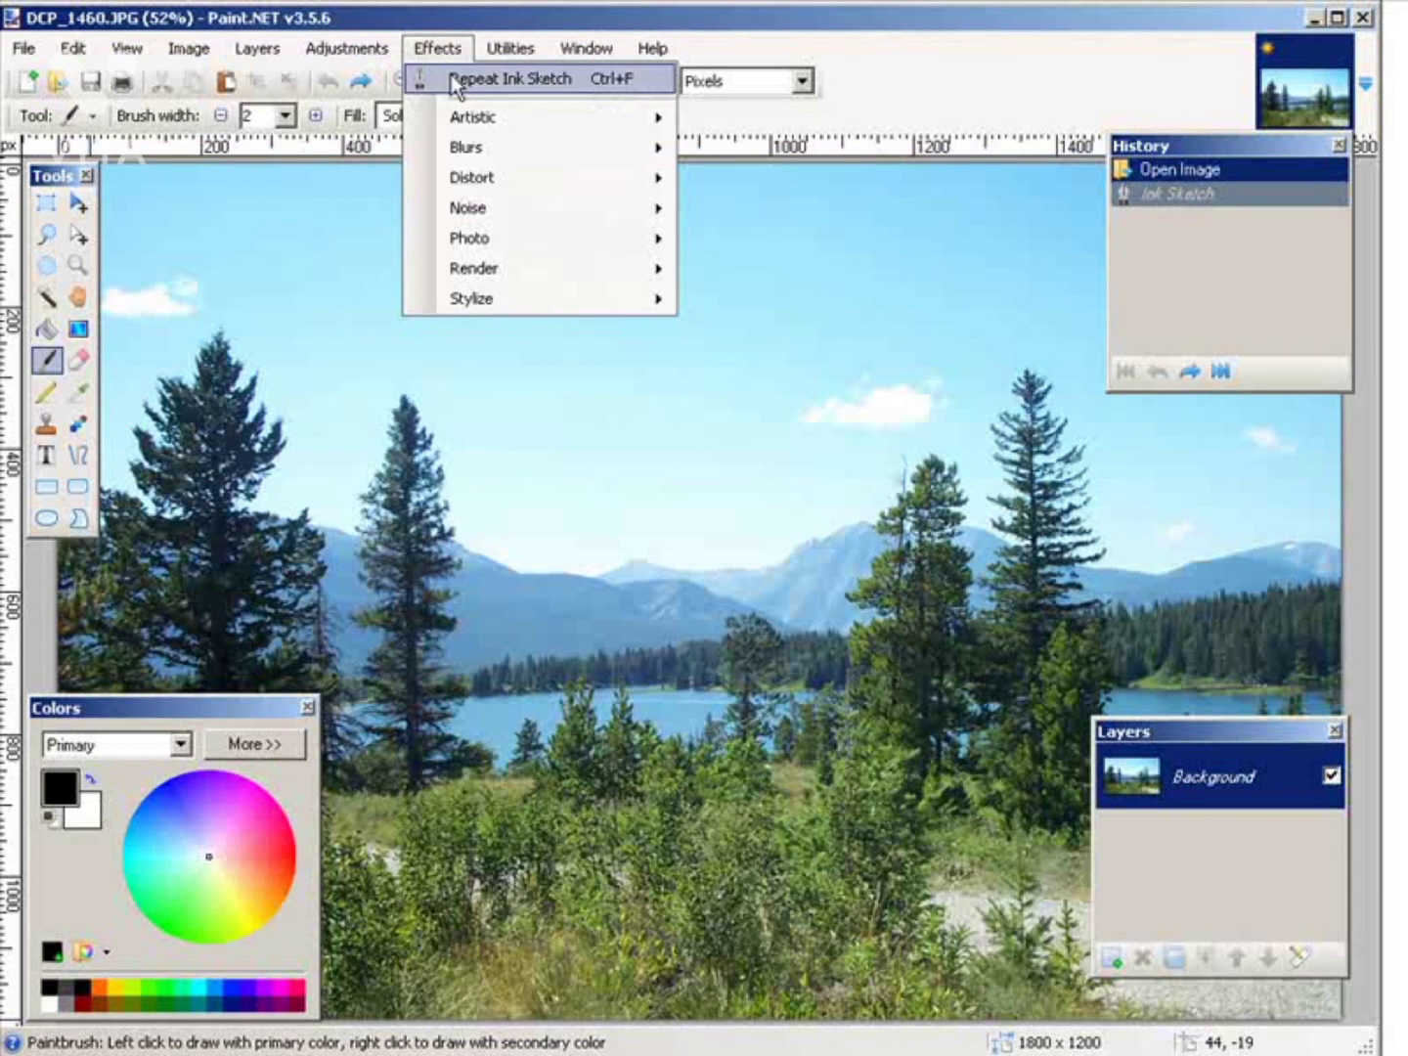
{"action": "mouse_move", "coordinate": [472, 112]}
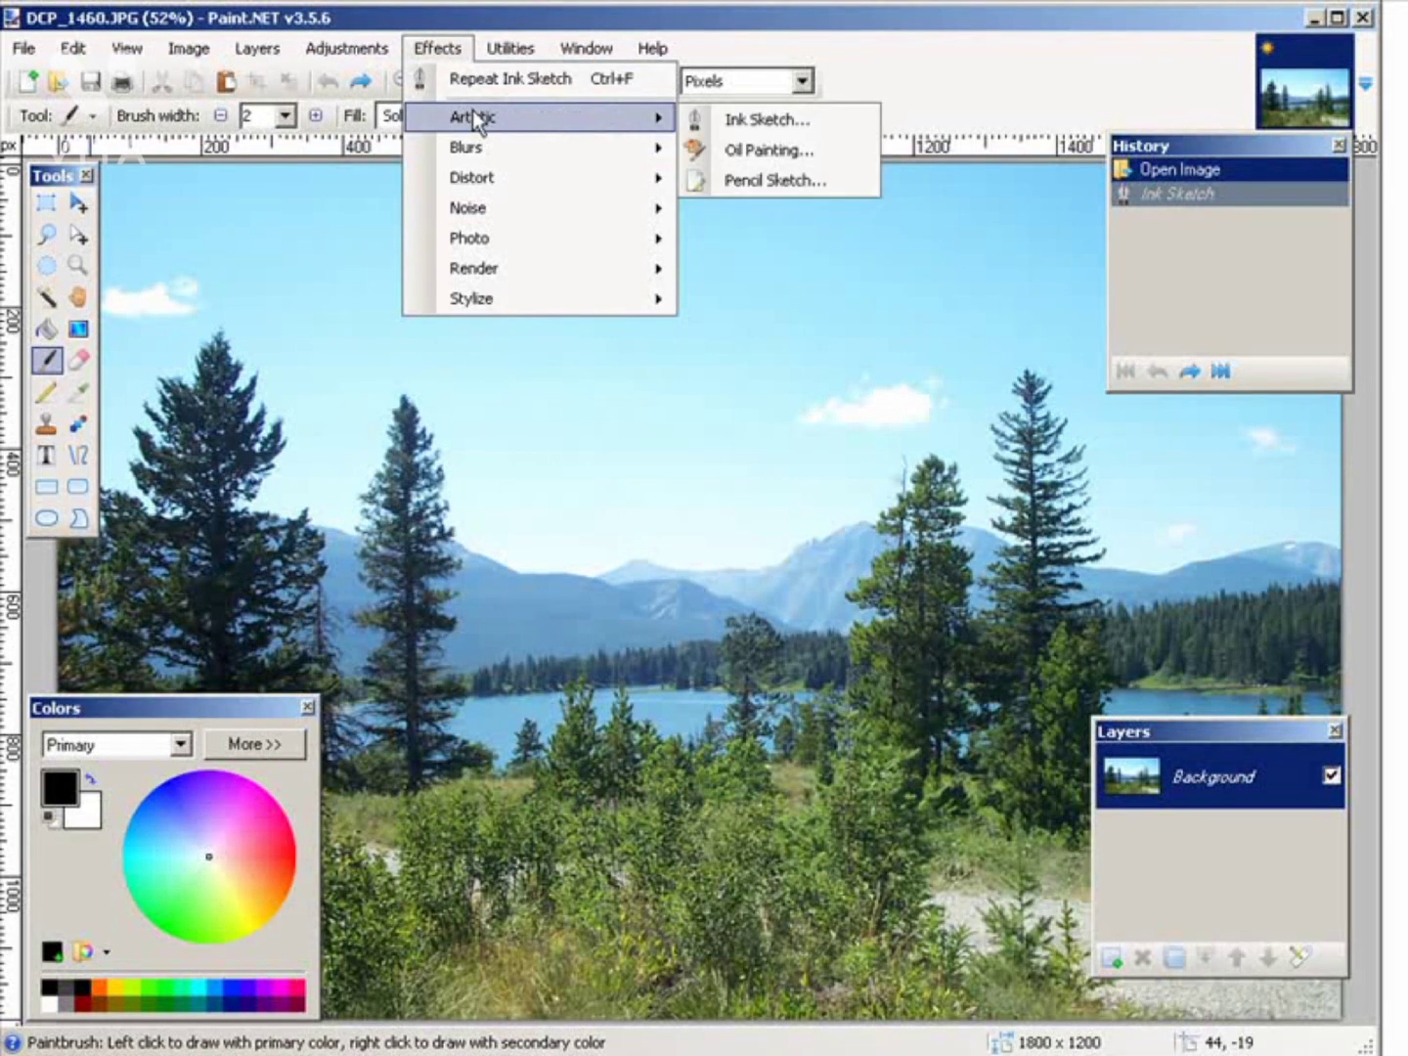
{"action": "left_click", "coordinate": [770, 180]}
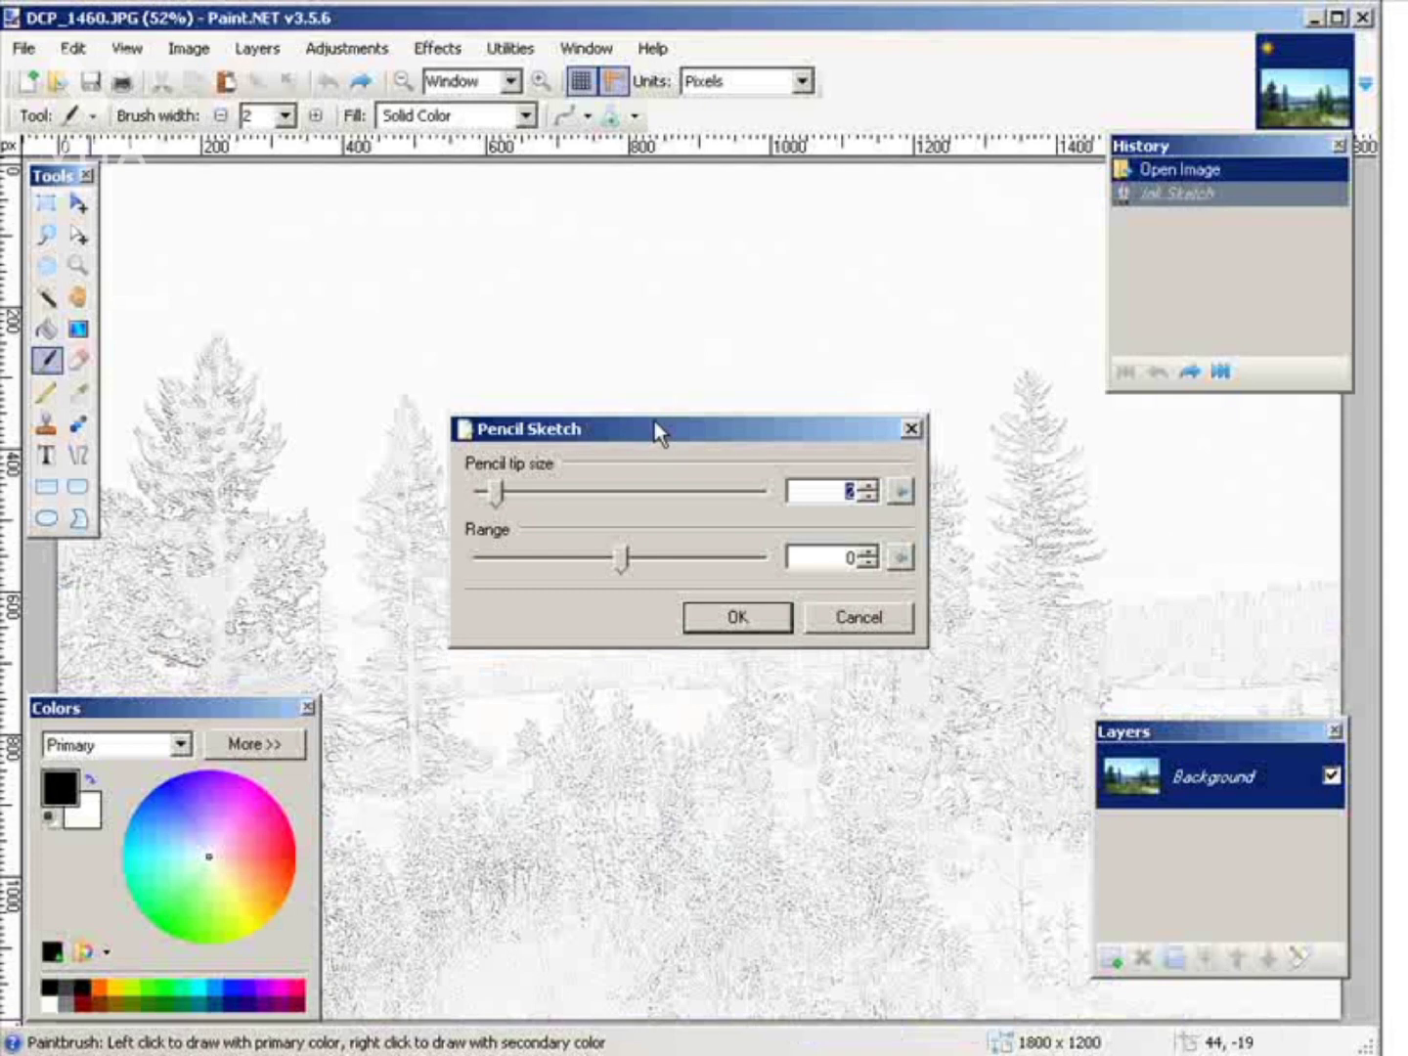
{"action": "mouse_move", "coordinate": [645, 430]}
{"action": "left_mouse_down"}
{"action": "mouse_move", "coordinate": [704, 562]}
{"action": "mouse_move", "coordinate": [685, 769]}
{"action": "left_mouse_up"}
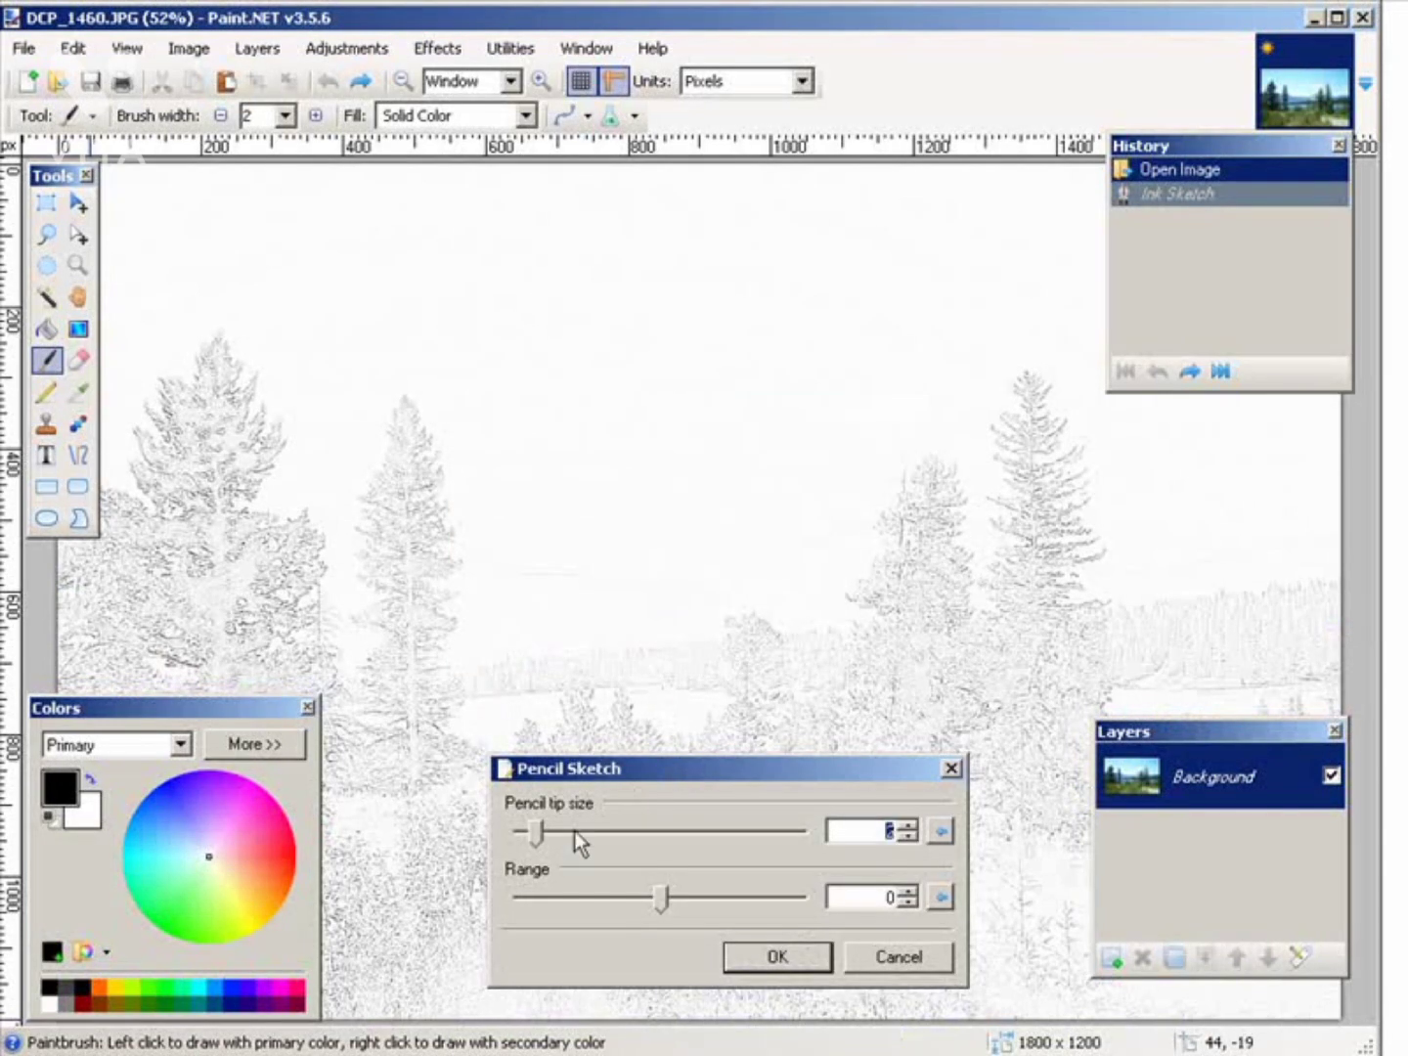
{"action": "left_click_drag", "start_coordinate": [534, 828], "coordinate": [655, 839]}
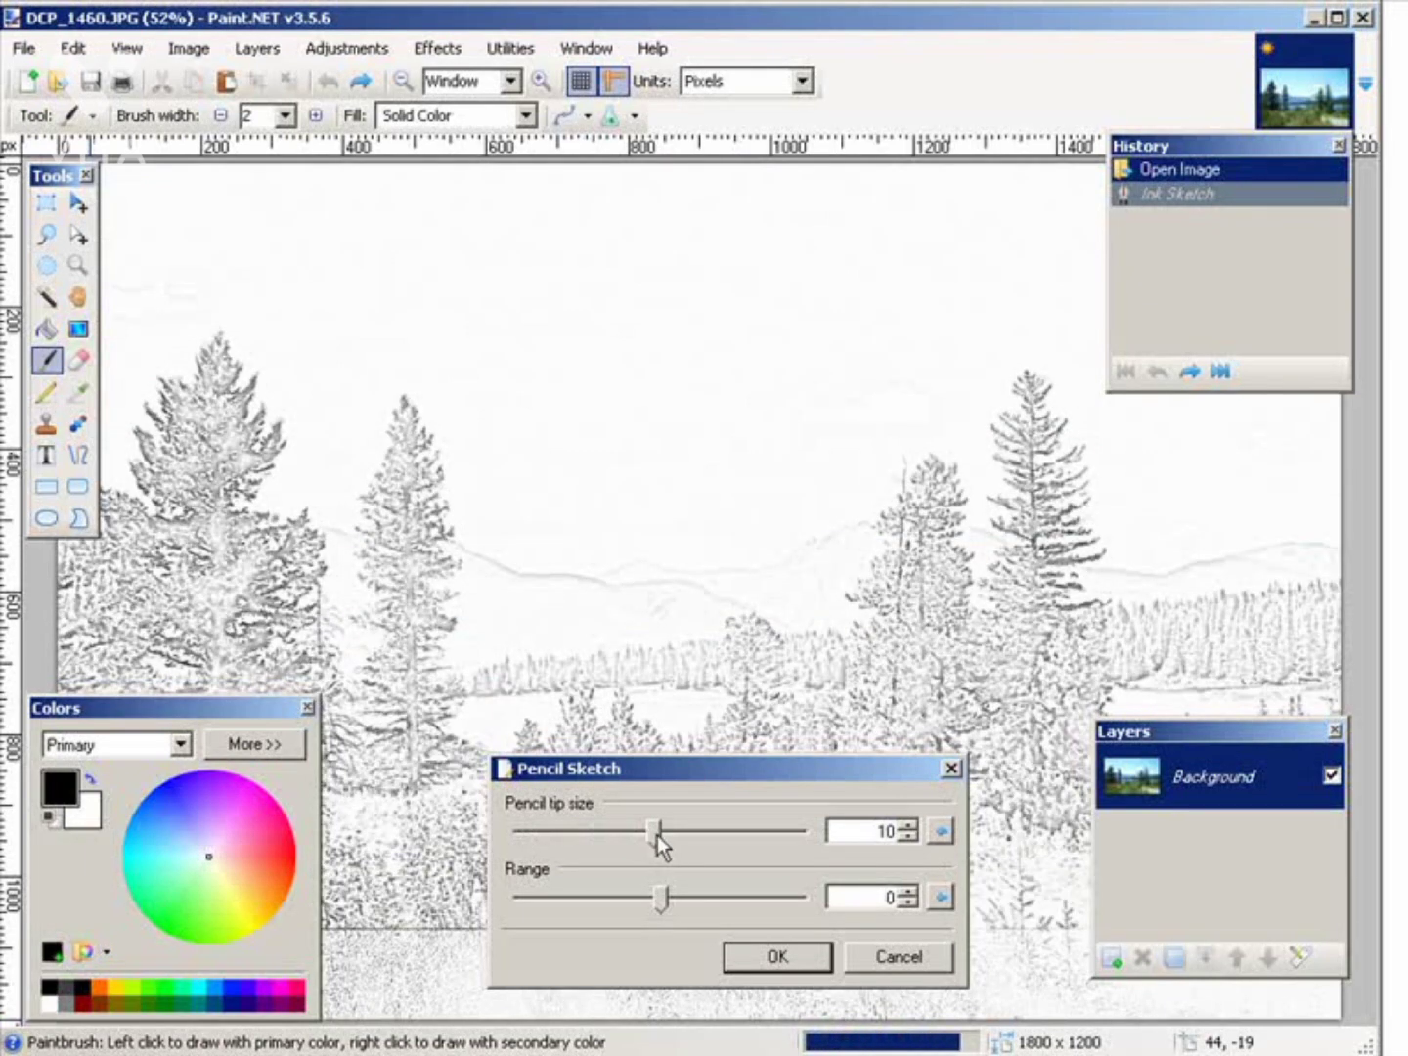
{"action": "left_click_drag", "start_coordinate": [660, 835], "coordinate": [705, 840]}
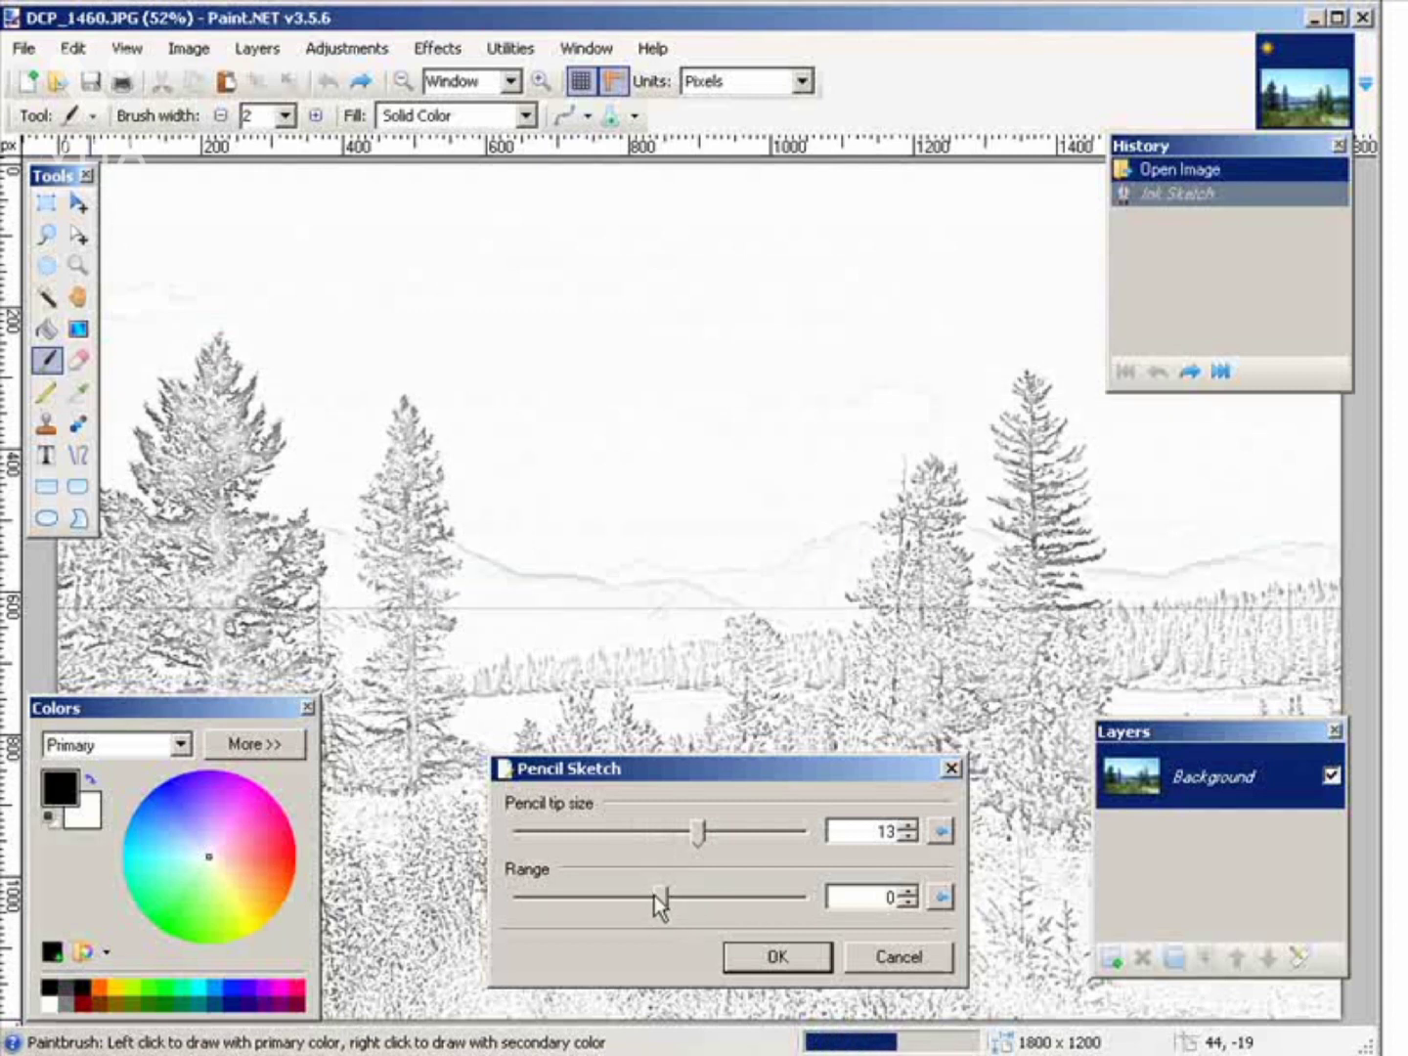
{"action": "left_click_drag", "start_coordinate": [662, 894], "coordinate": [691, 898]}
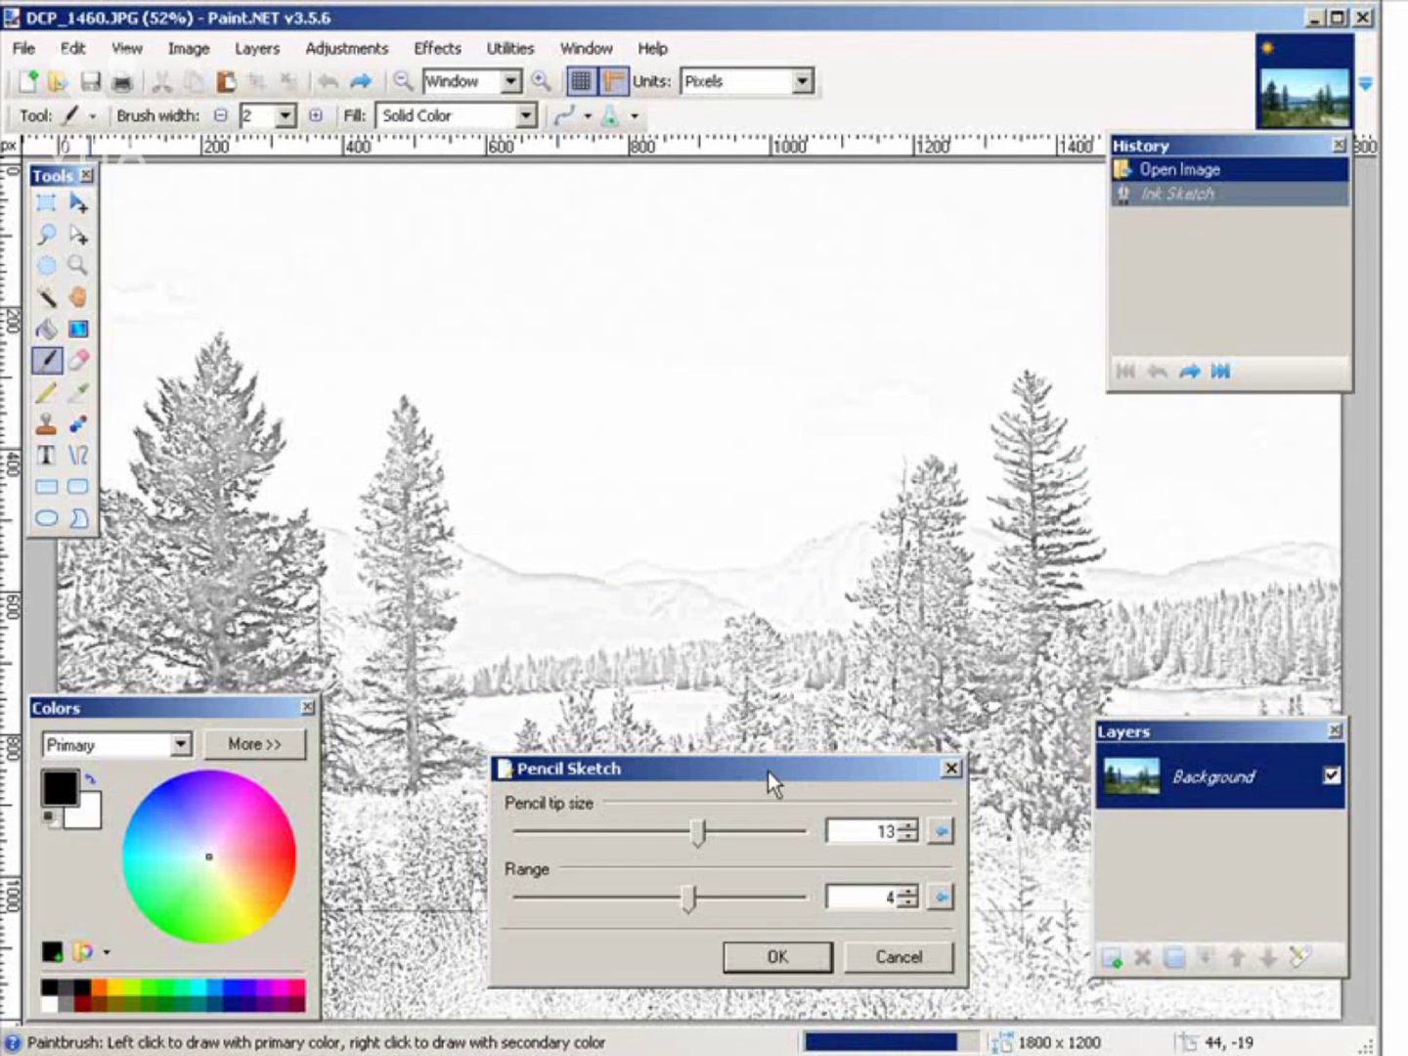
Apply the Pencil Sketch effect with pencil tip size 15 and range 13, and undo it.
{"action": "left_click_drag", "start_coordinate": [768, 771], "coordinate": [1106, 856]}
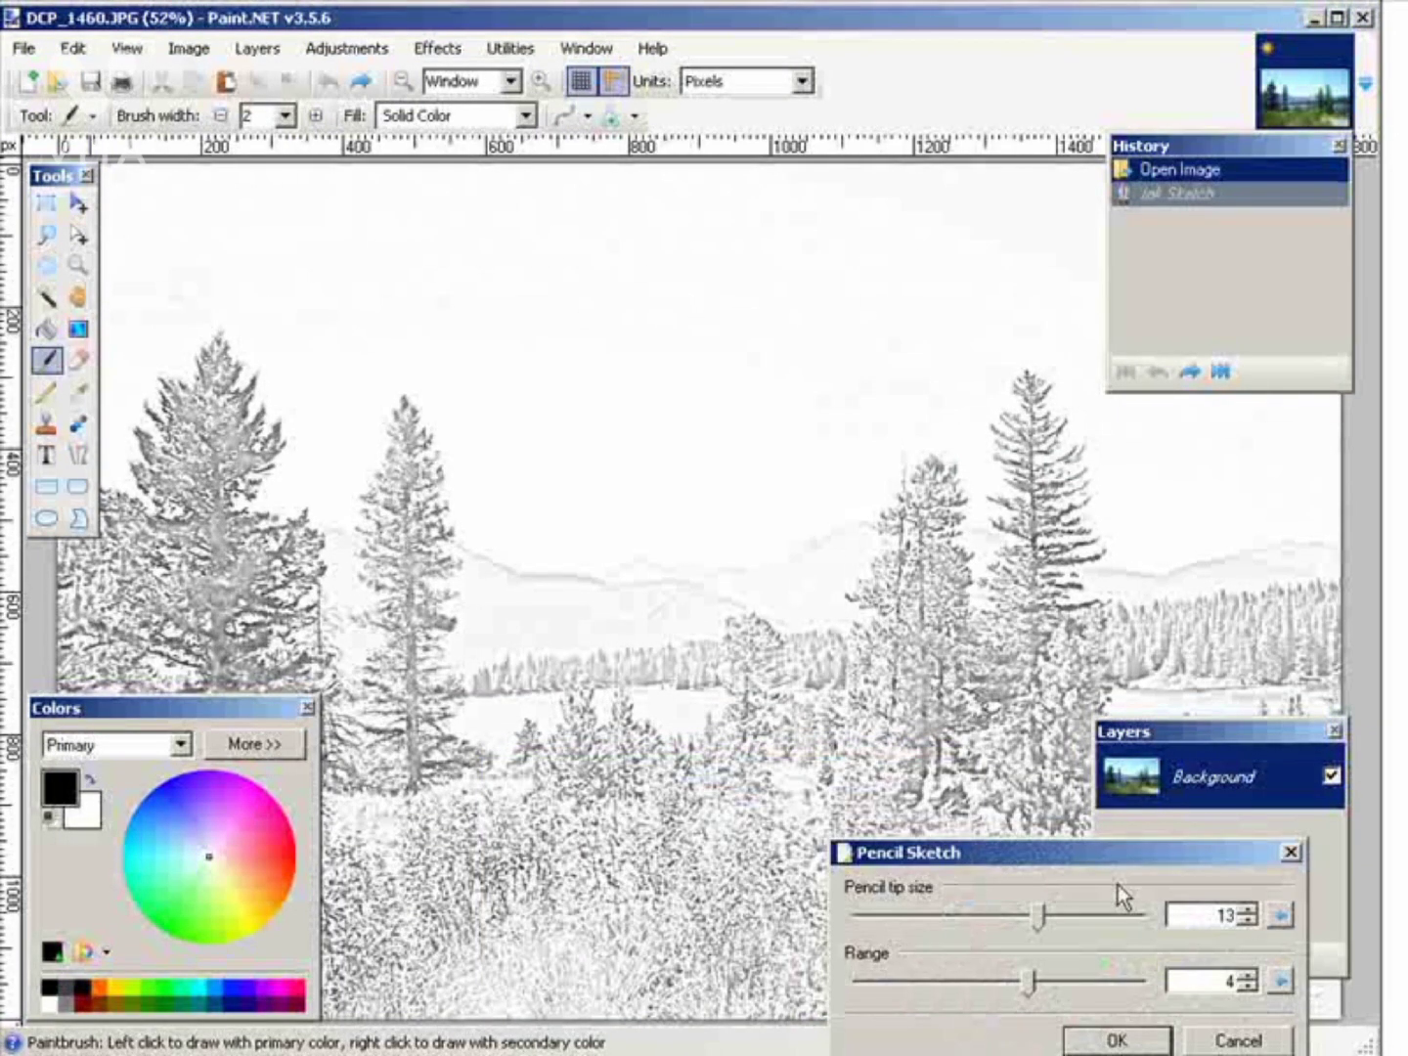
{"action": "left_click_drag", "start_coordinate": [1042, 981], "coordinate": [1081, 990]}
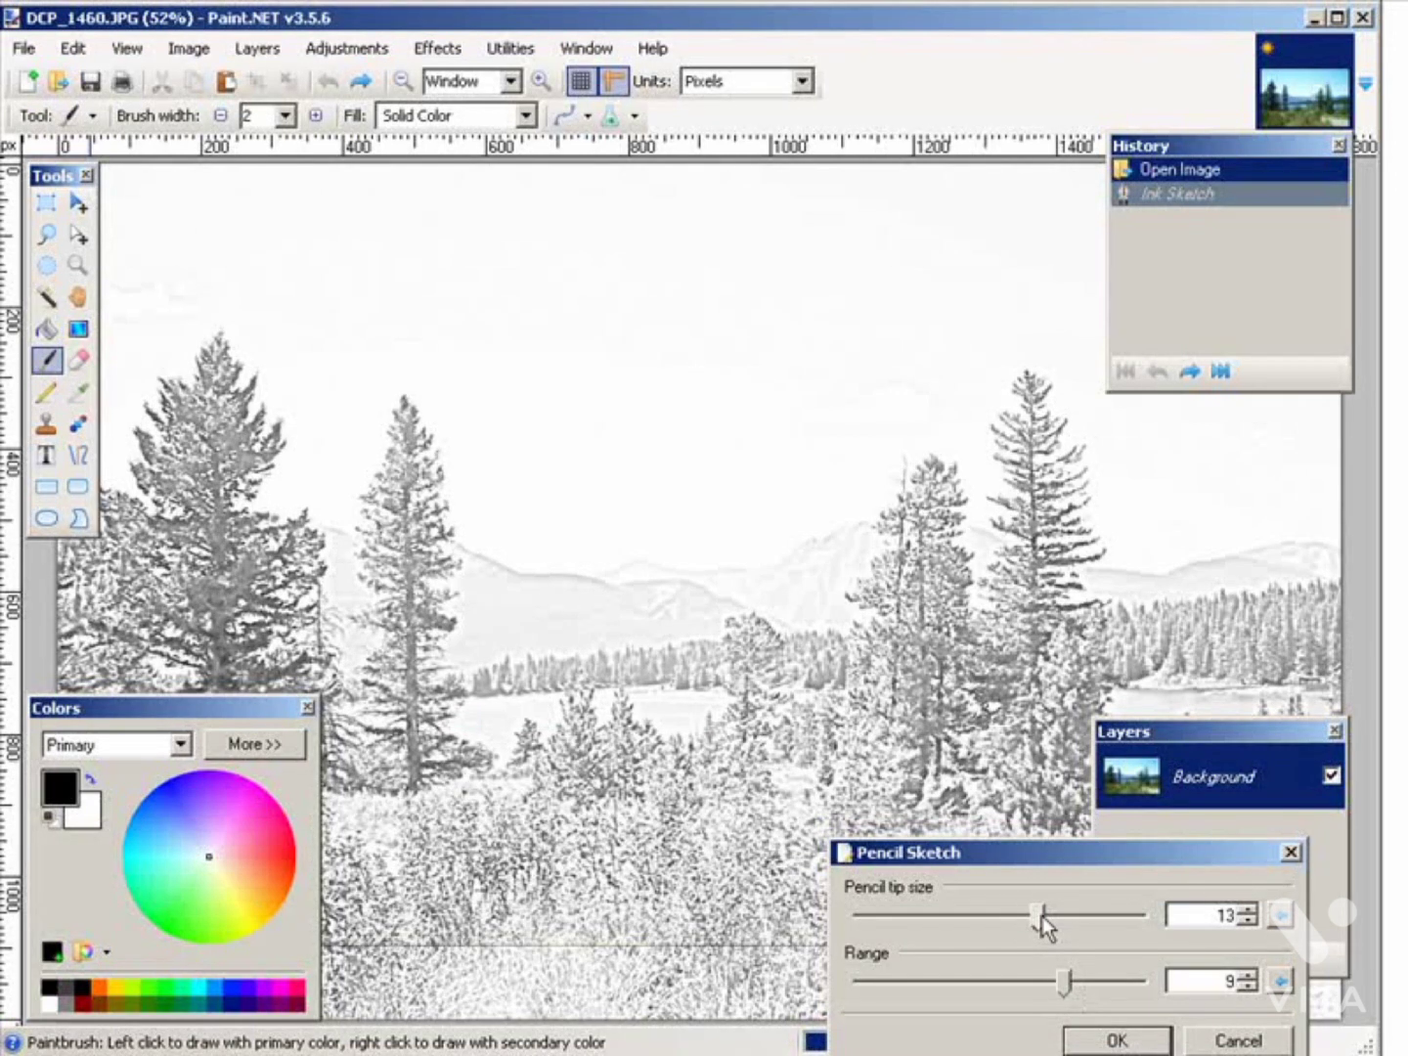
{"action": "left_click_drag", "start_coordinate": [1043, 917], "coordinate": [1025, 922]}
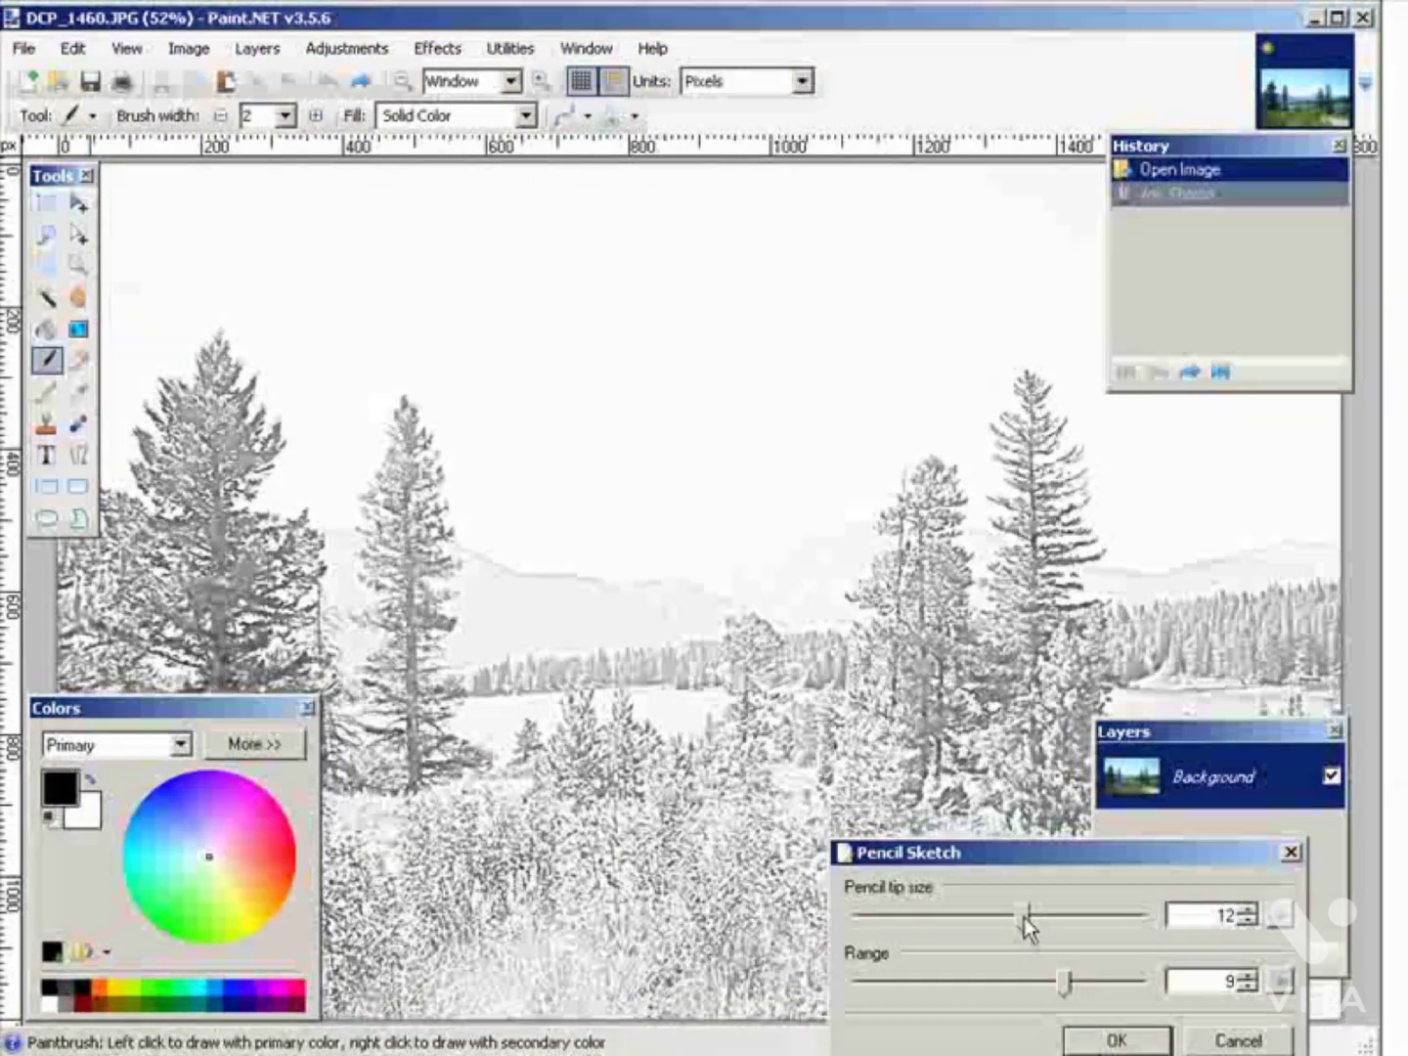
{"action": "left_click_drag", "start_coordinate": [1025, 919], "coordinate": [1067, 920]}
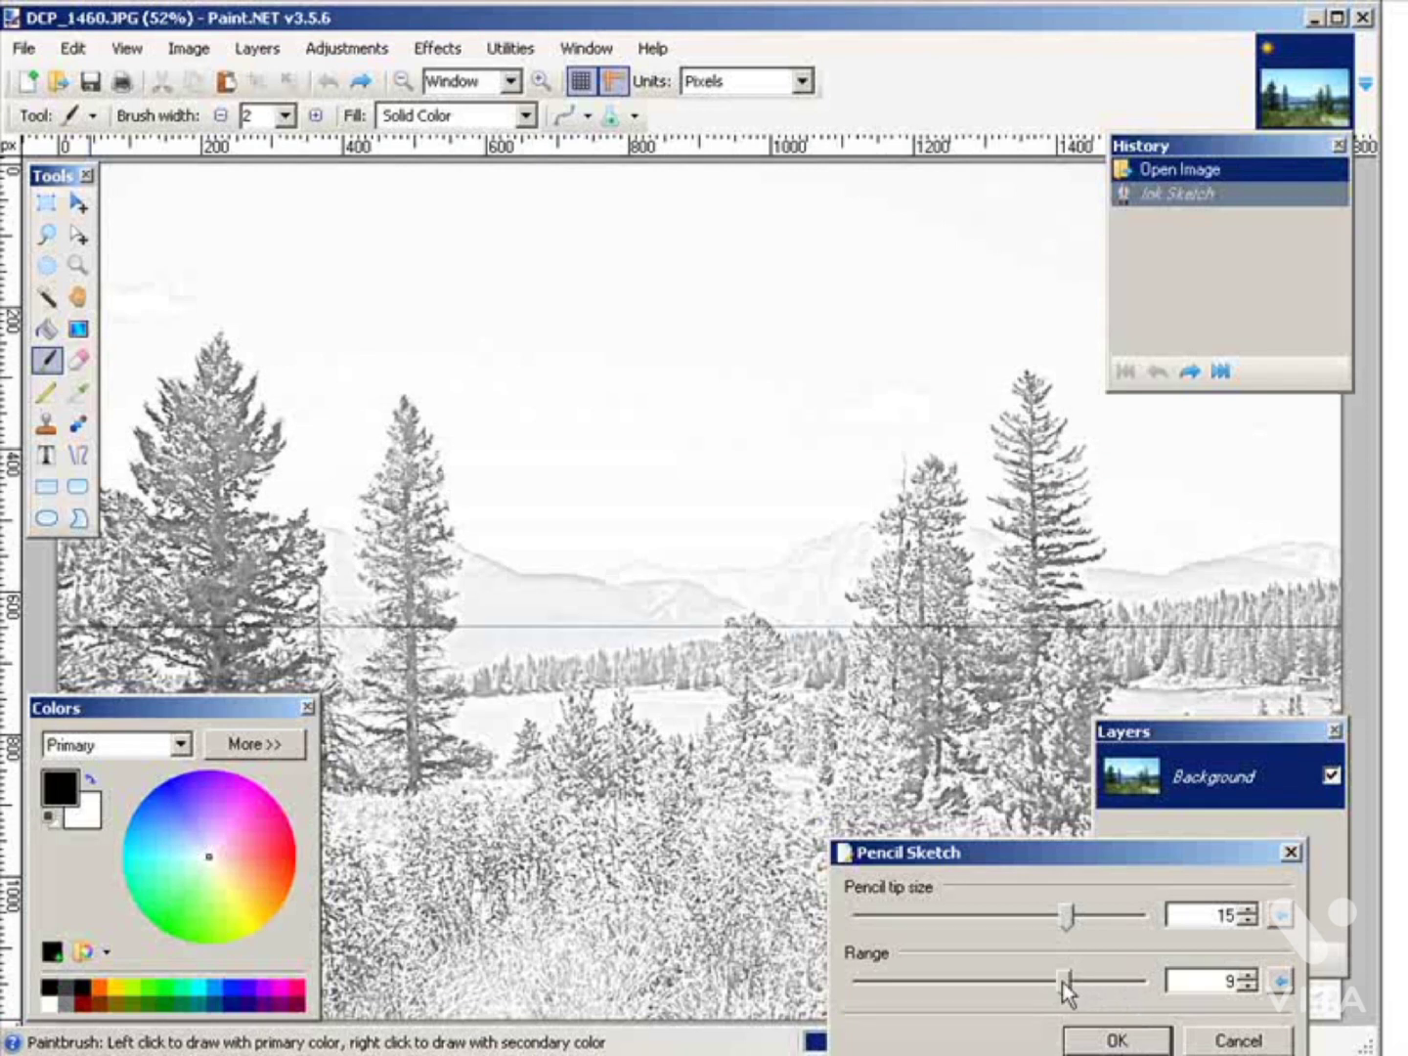
{"action": "left_click_drag", "start_coordinate": [1062, 981], "coordinate": [1092, 981]}
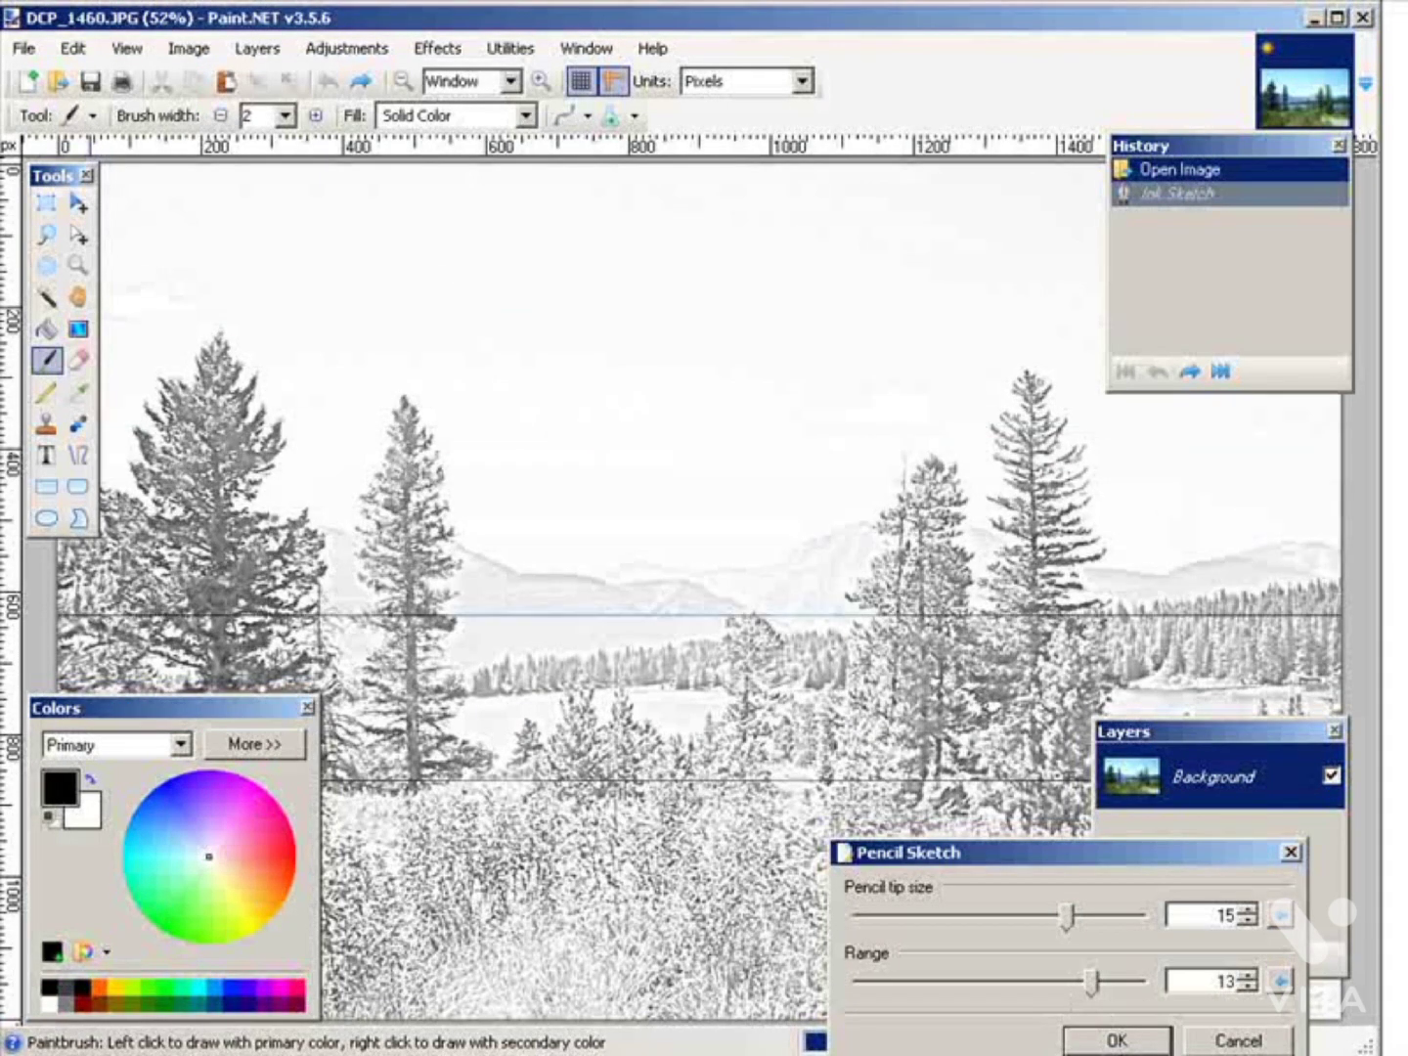
{"action": "left_click", "coordinate": [1117, 1042]}
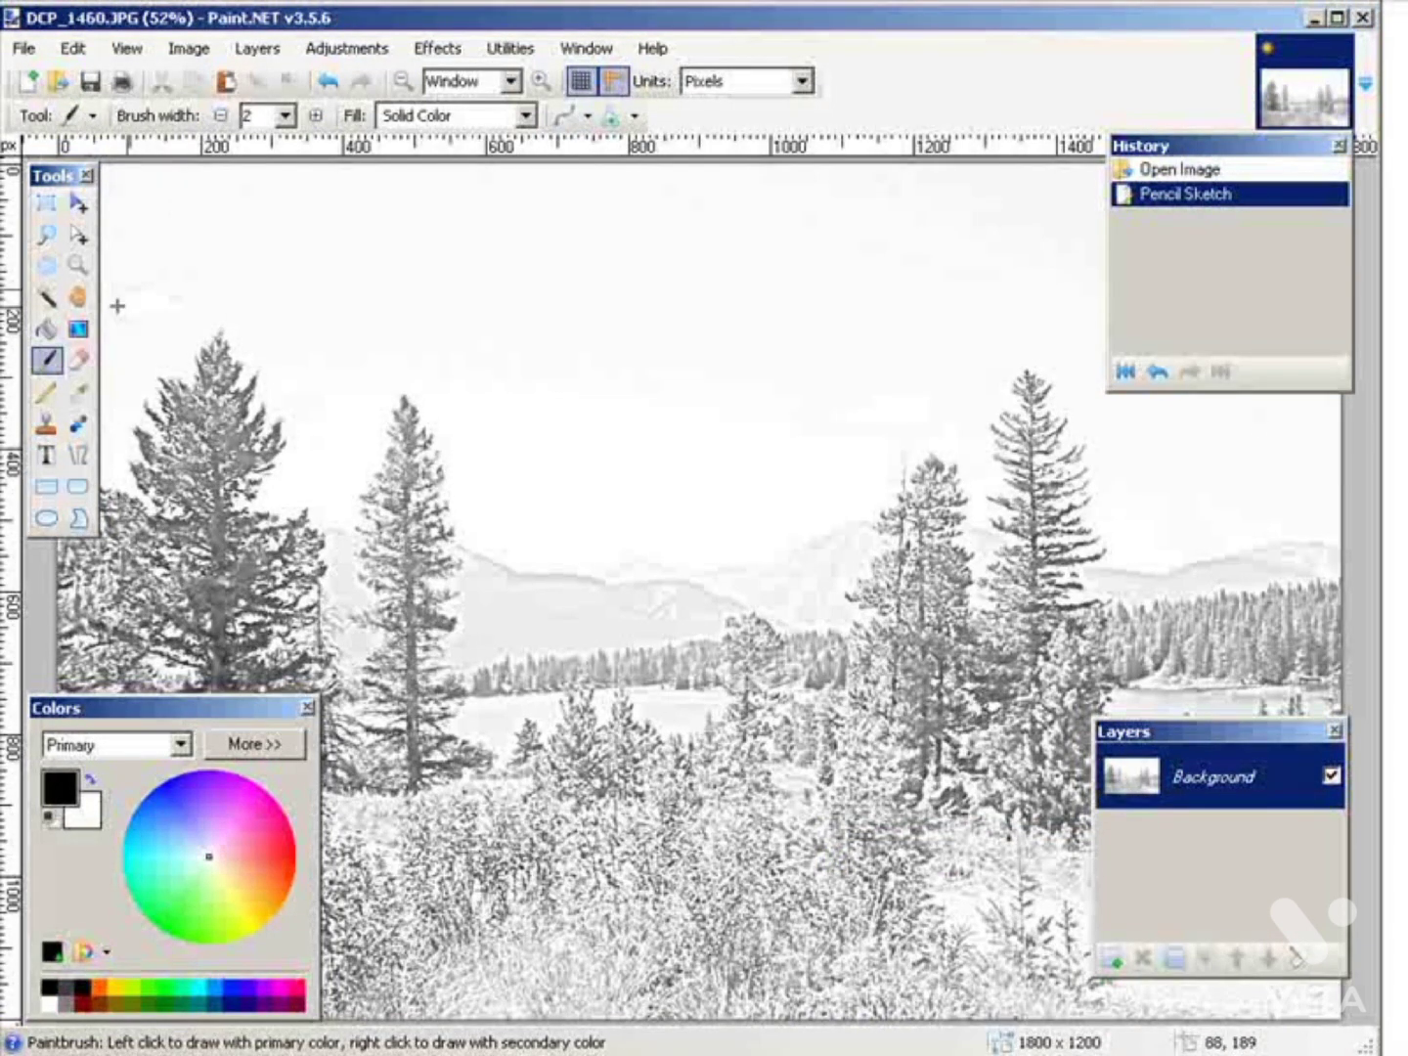
{"action": "left_click", "coordinate": [74, 49]}
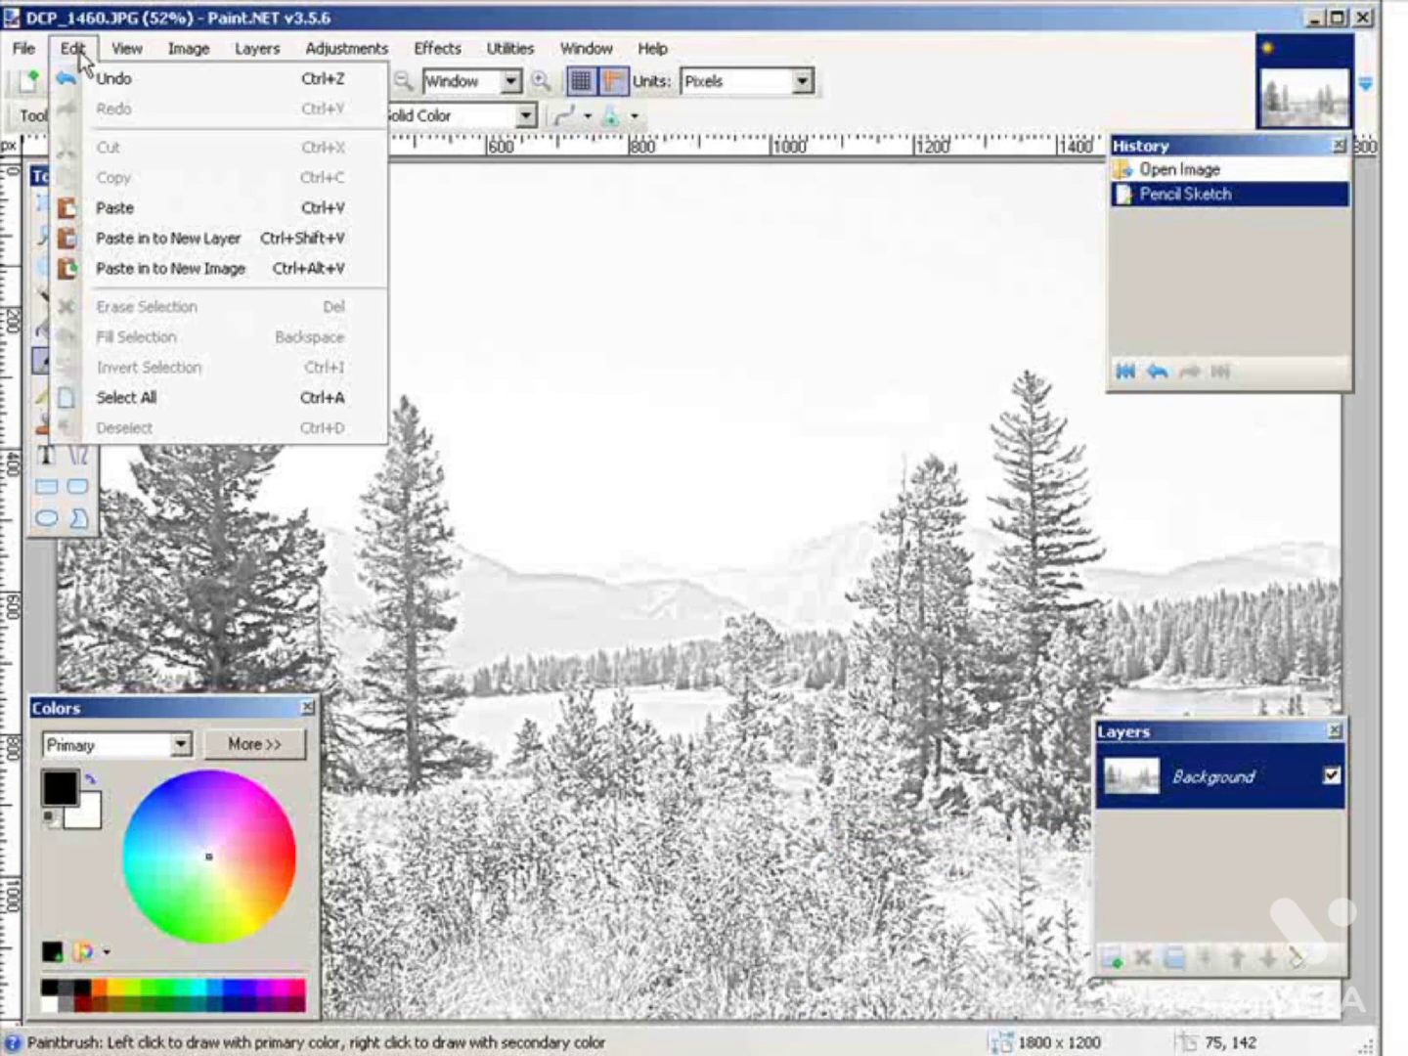
{"action": "left_click", "coordinate": [93, 78]}
Apply the Oil Painting effect to the photo with brush size 2 and coarseness 88.
{"action": "left_click", "coordinate": [430, 48]}
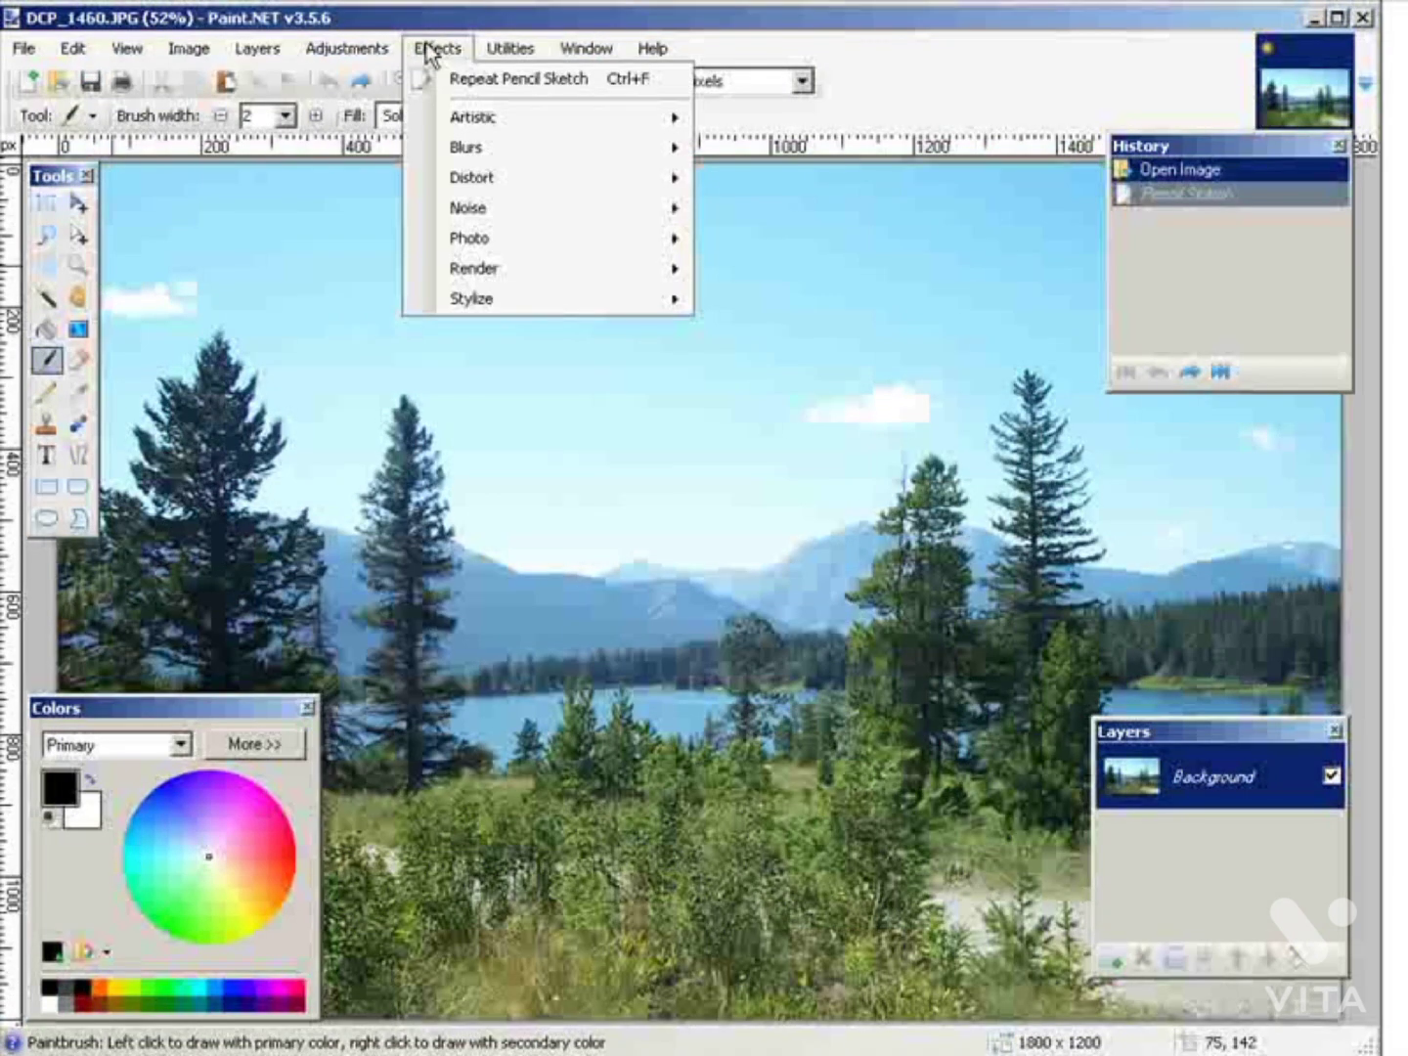
{"action": "mouse_move", "coordinate": [490, 128]}
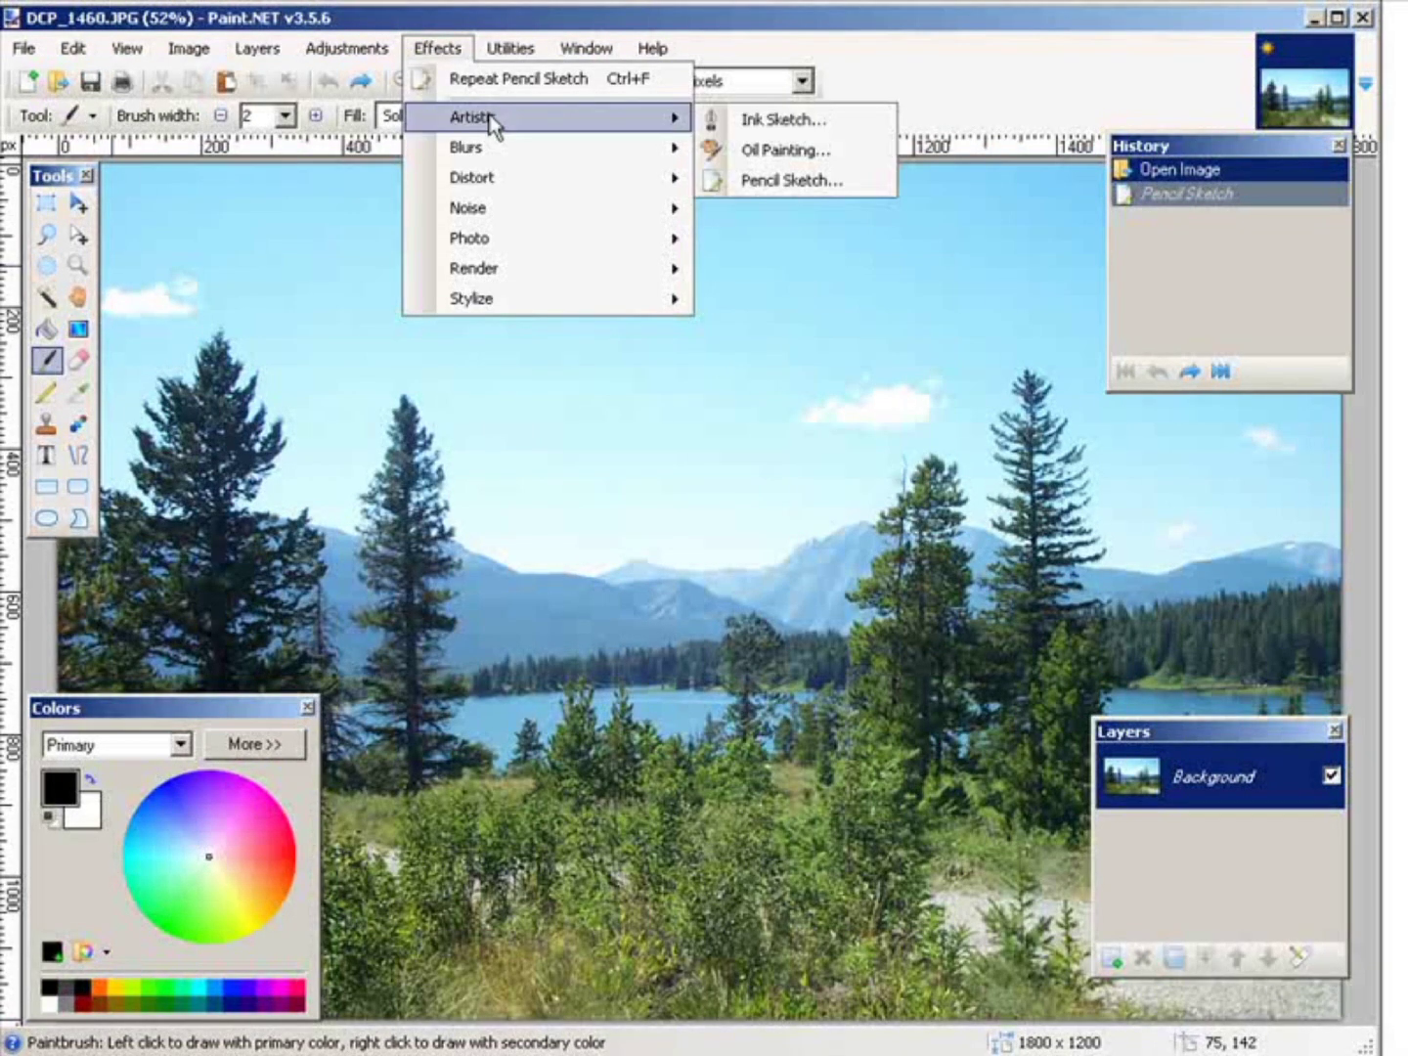
{"action": "left_click", "coordinate": [835, 153]}
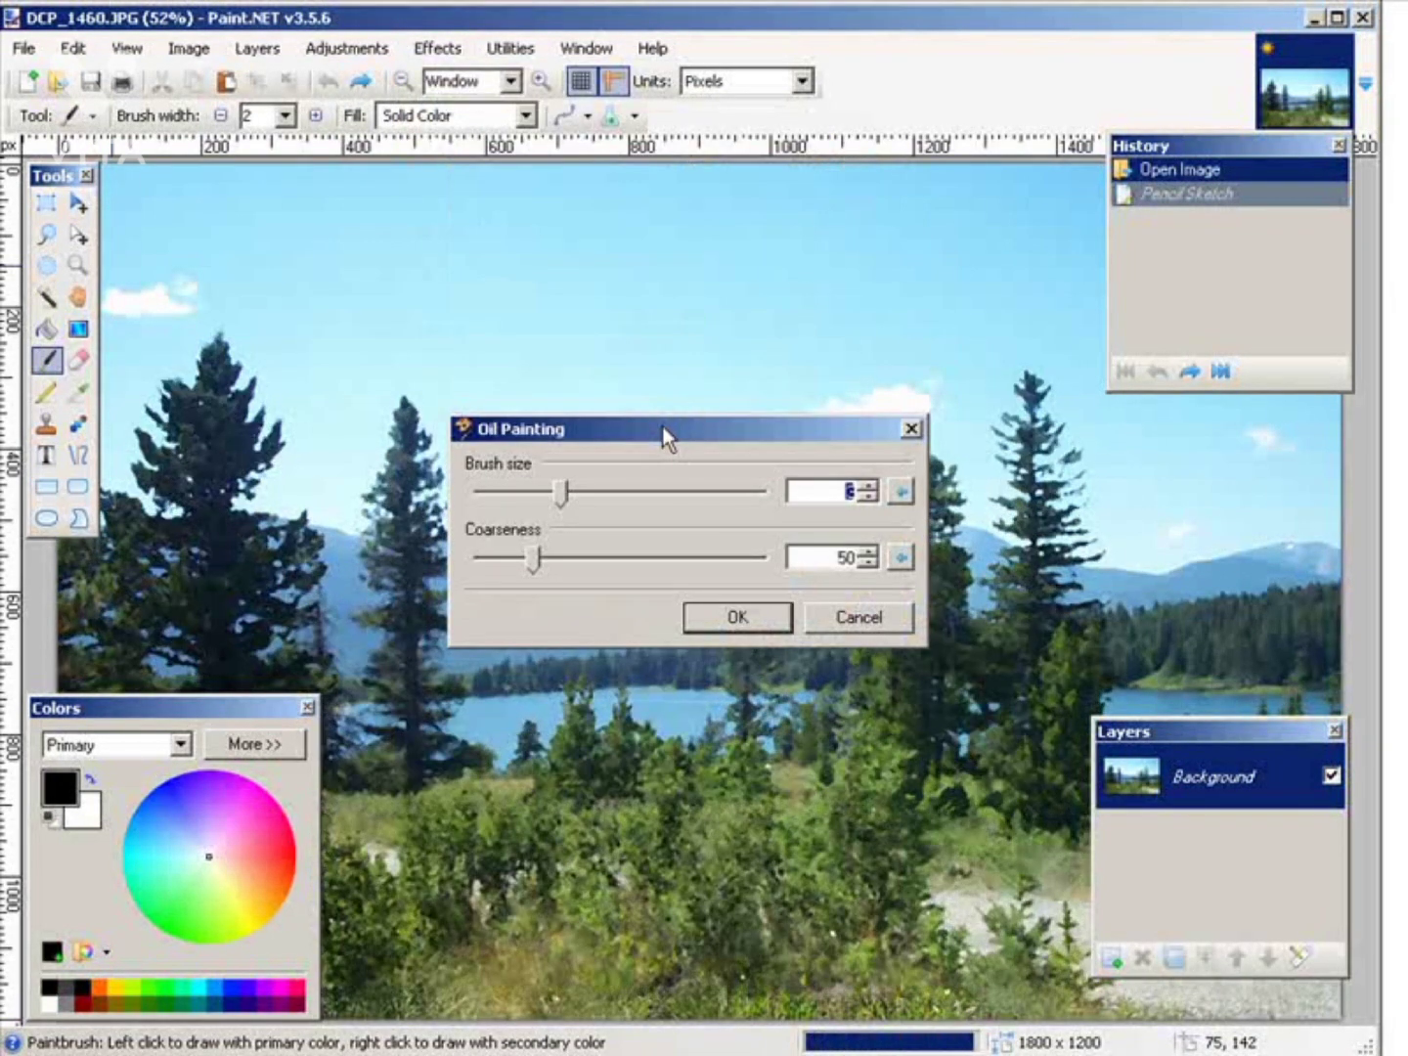
{"action": "mouse_move", "coordinate": [702, 465]}
{"action": "left_mouse_down"}
{"action": "mouse_move", "coordinate": [856, 755]}
{"action": "mouse_move", "coordinate": [884, 779]}
{"action": "left_mouse_up"}
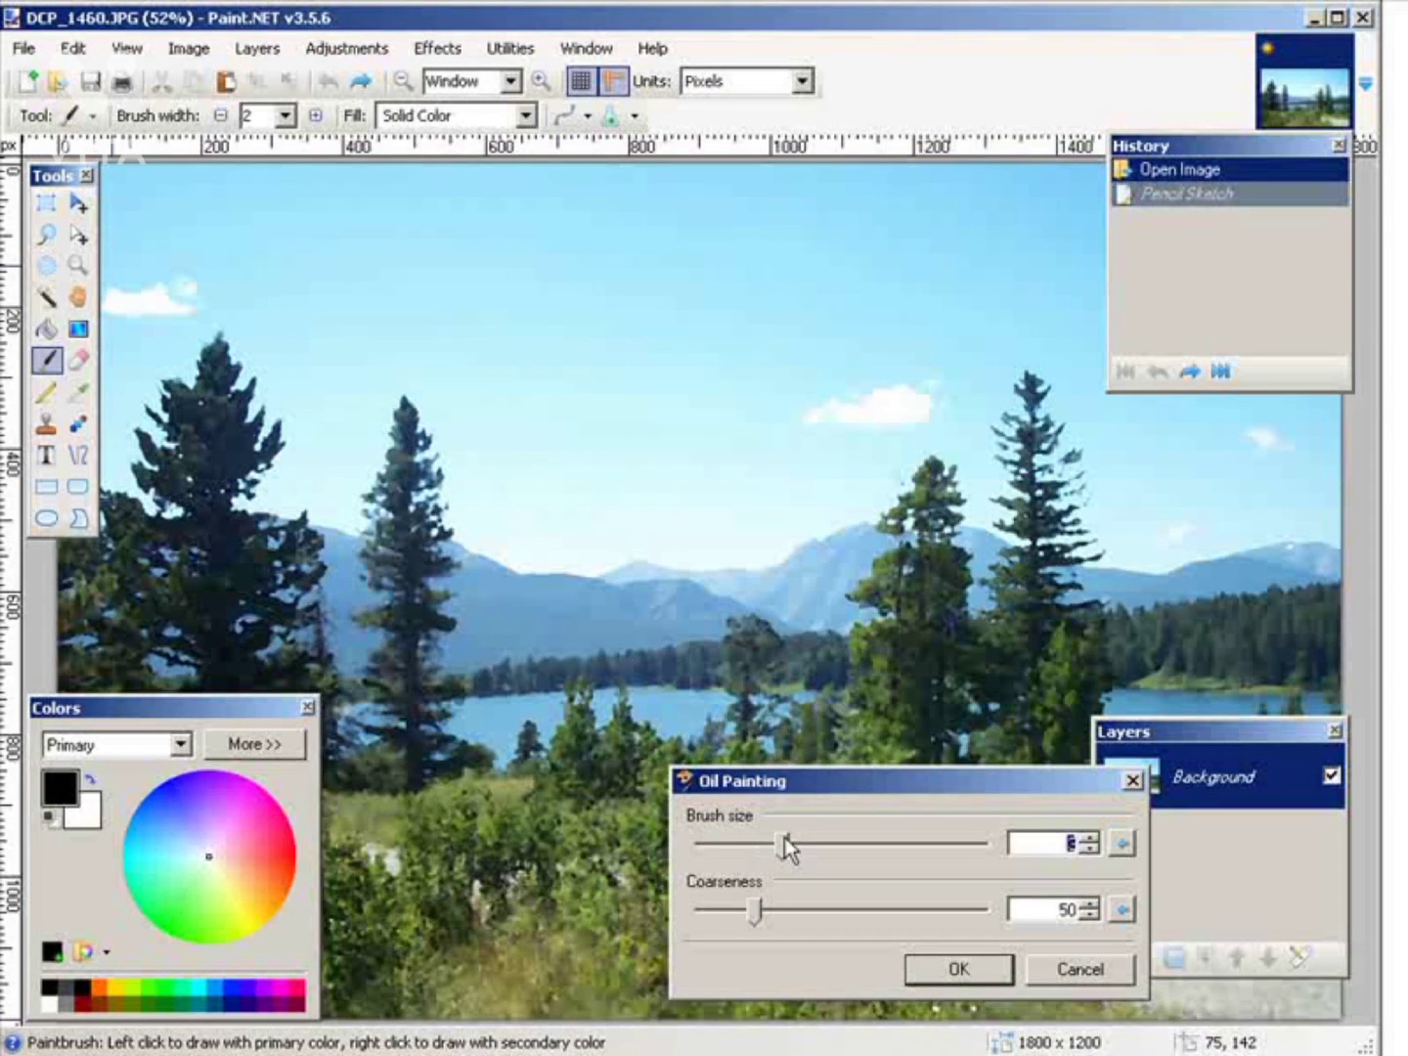
{"action": "left_click_drag", "start_coordinate": [785, 847], "coordinate": [820, 848]}
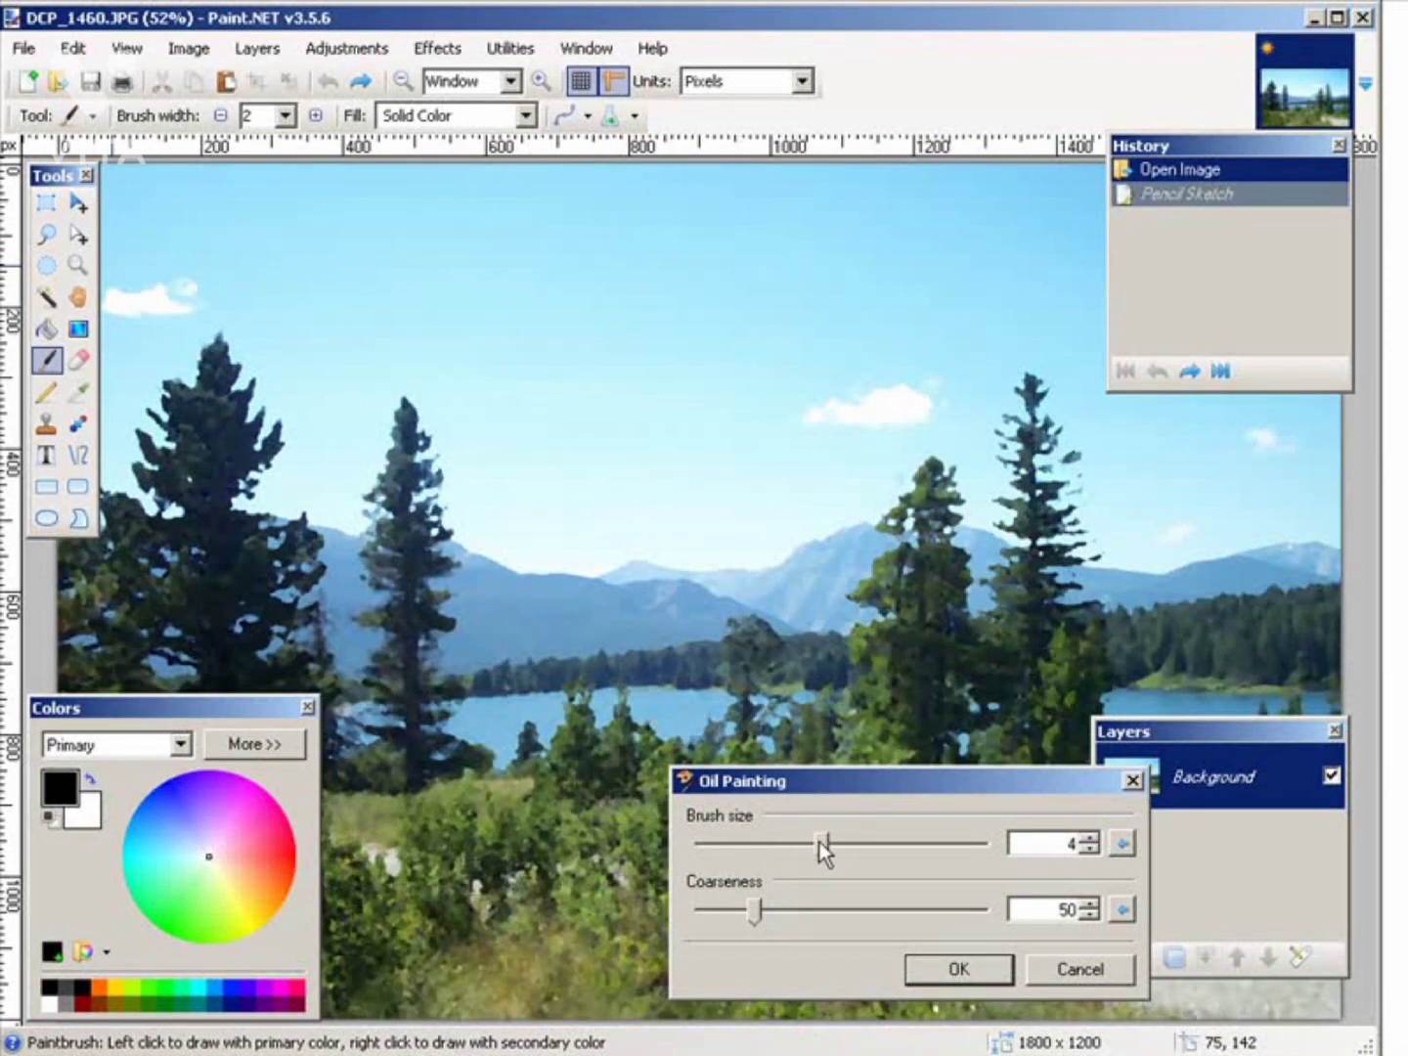
{"action": "left_click_drag", "start_coordinate": [823, 841], "coordinate": [783, 841]}
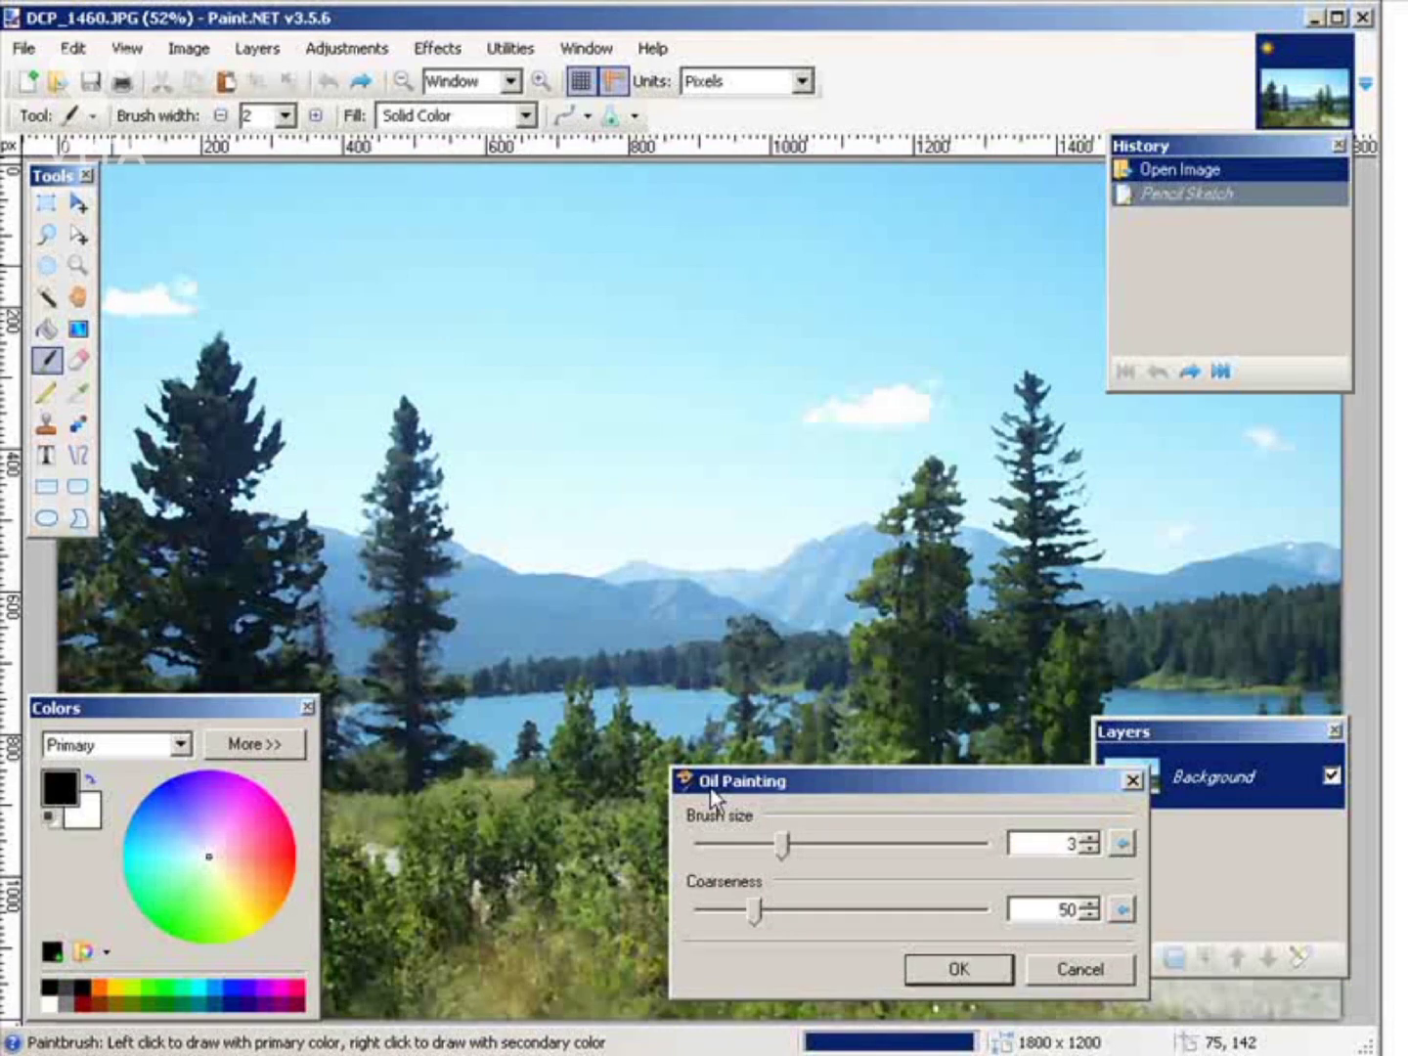
{"action": "left_click_drag", "start_coordinate": [789, 842], "coordinate": [761, 843]}
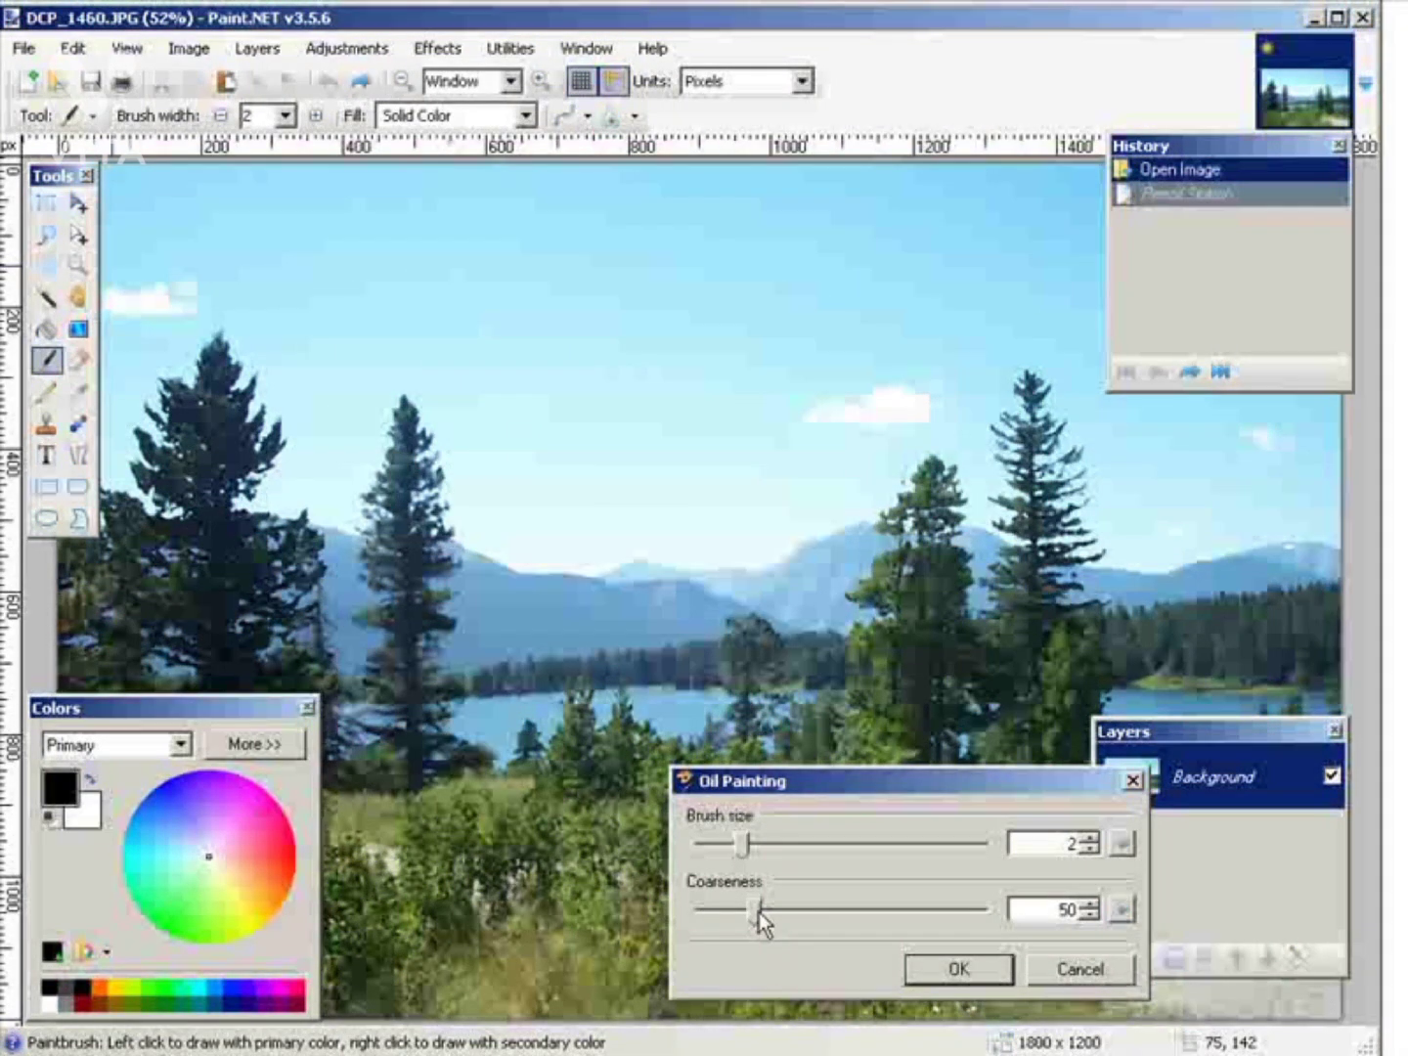
{"action": "left_click_drag", "start_coordinate": [759, 912], "coordinate": [802, 913]}
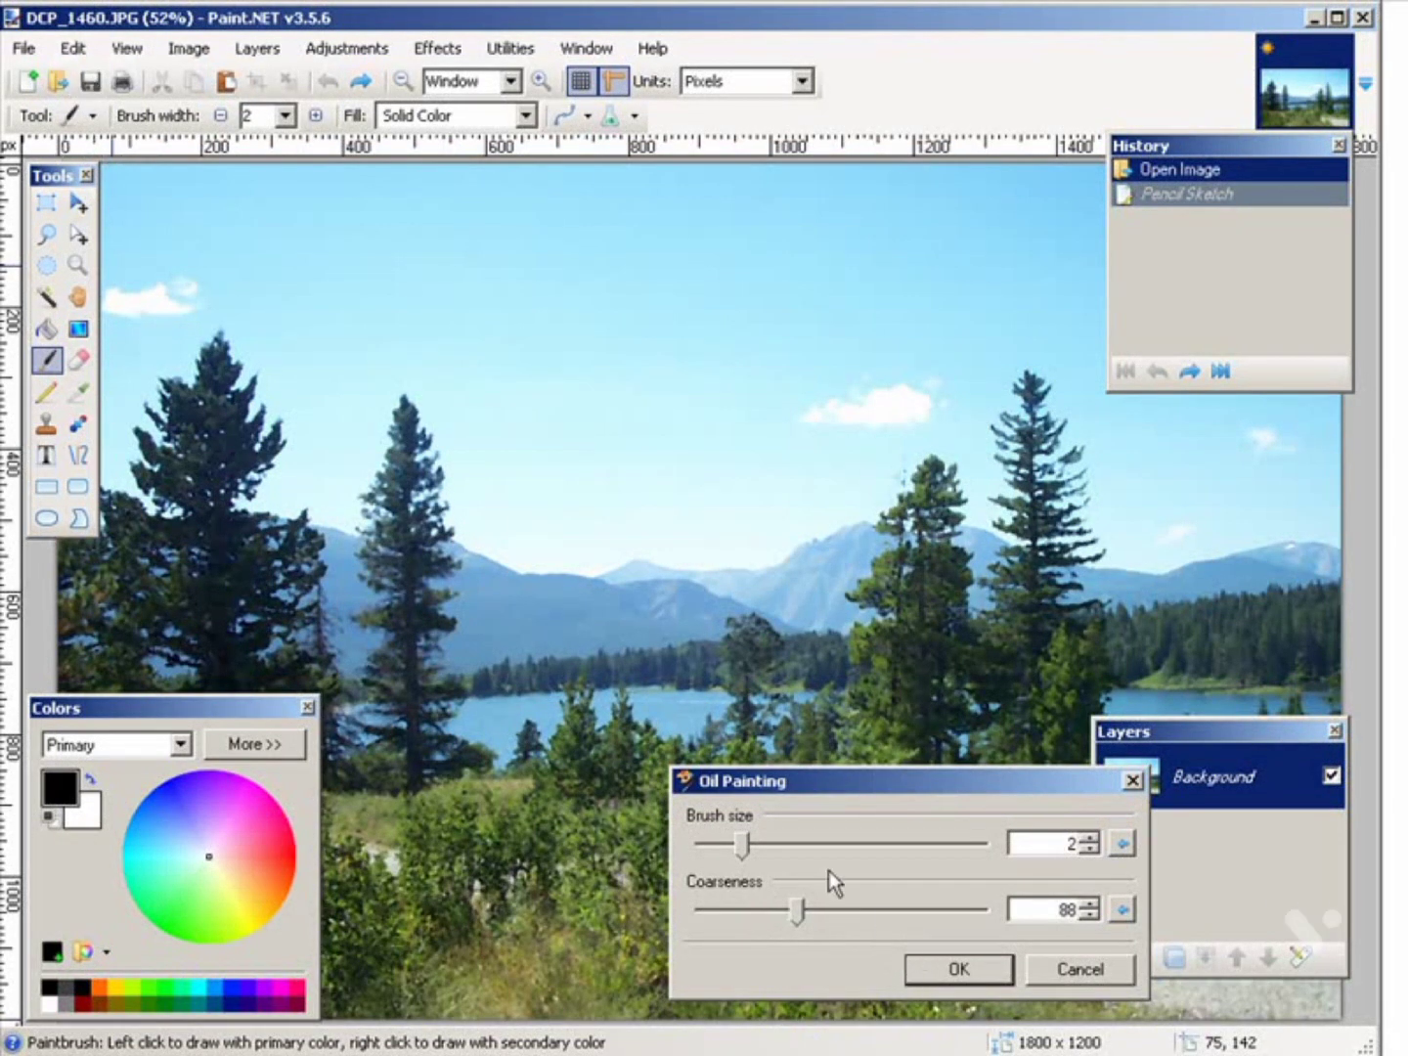
{"action": "left_click", "coordinate": [979, 974]}
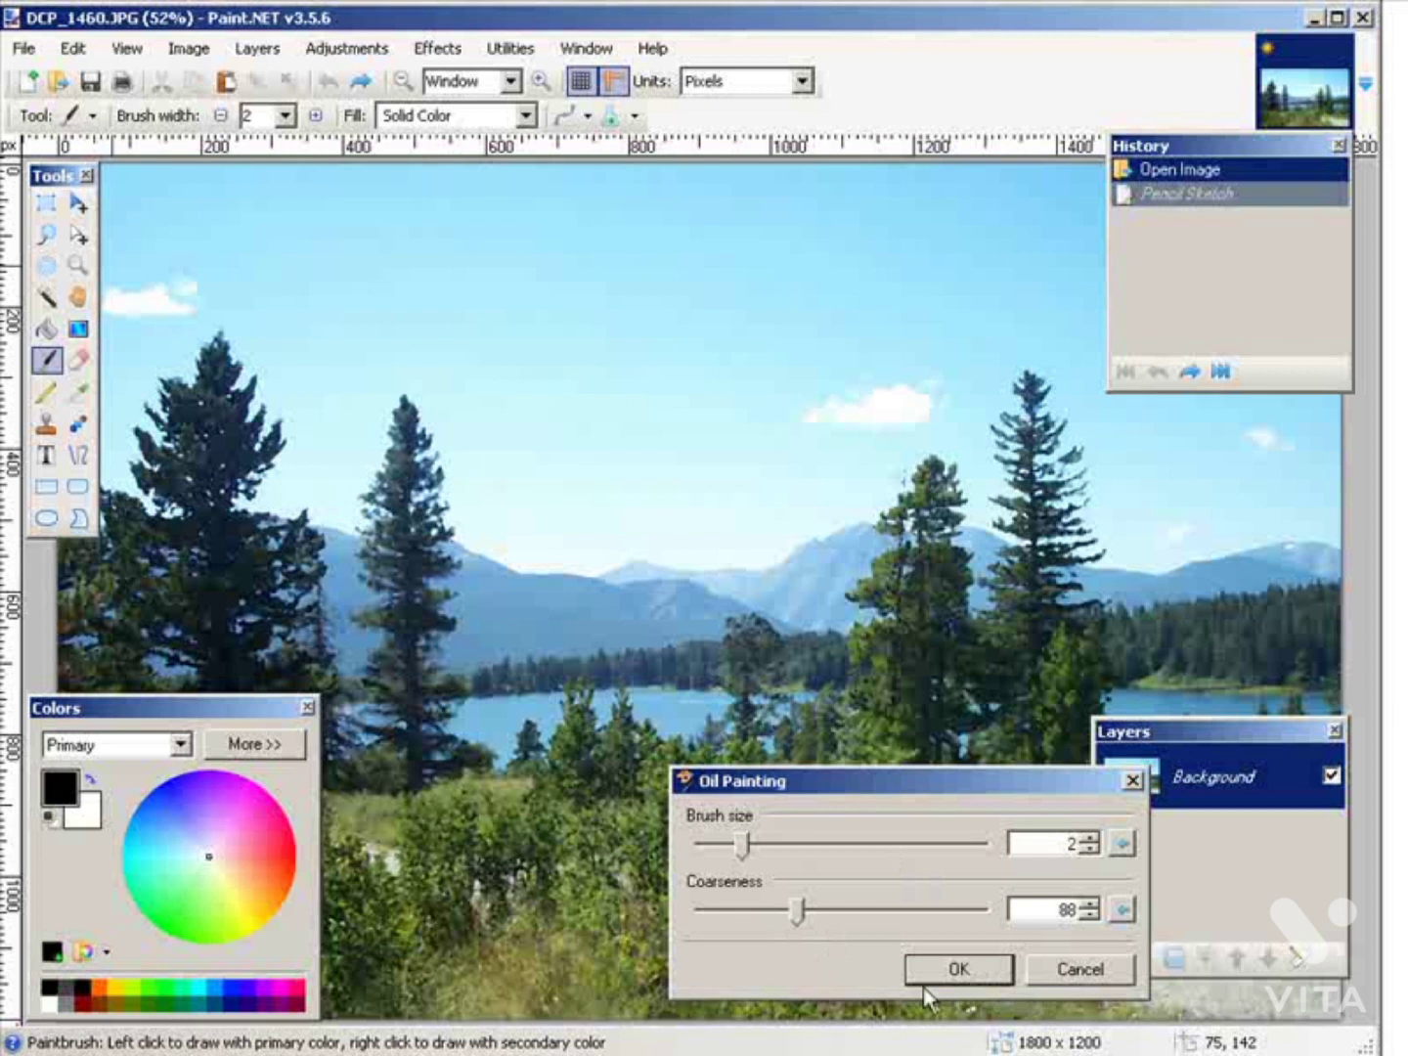
{"action": "left_click", "coordinate": [955, 972]}
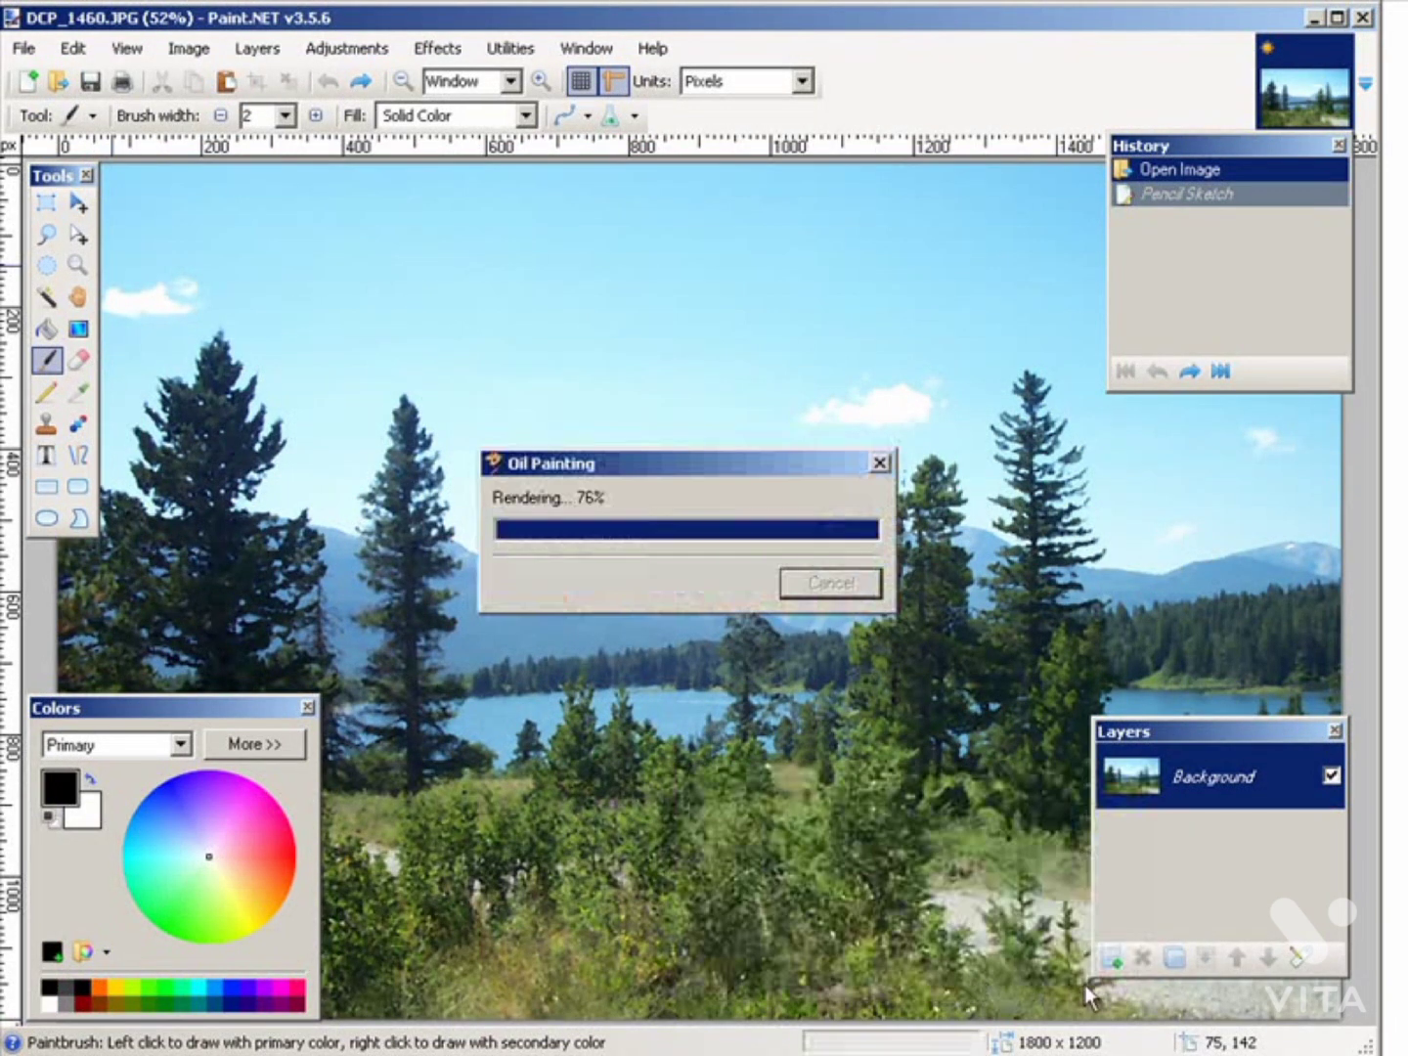
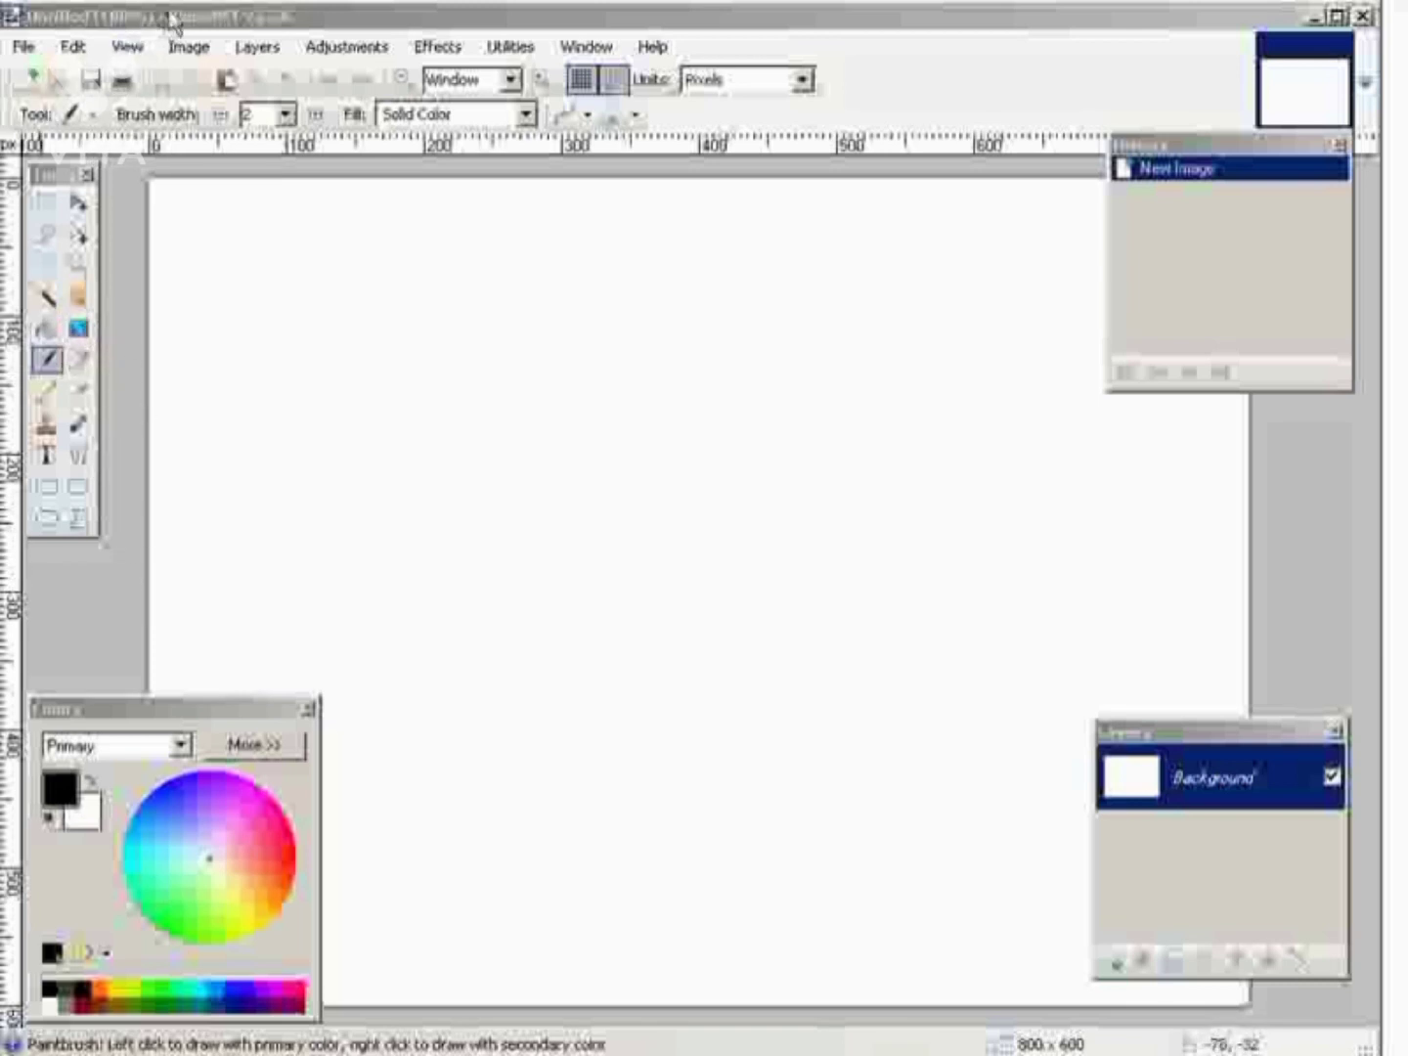
Open the photo DCP_1460.JPG from the Beaver-Mines-08-2008 folder.
{"action": "left_click", "coordinate": [22, 46]}
{"action": "left_click", "coordinate": [66, 108]}
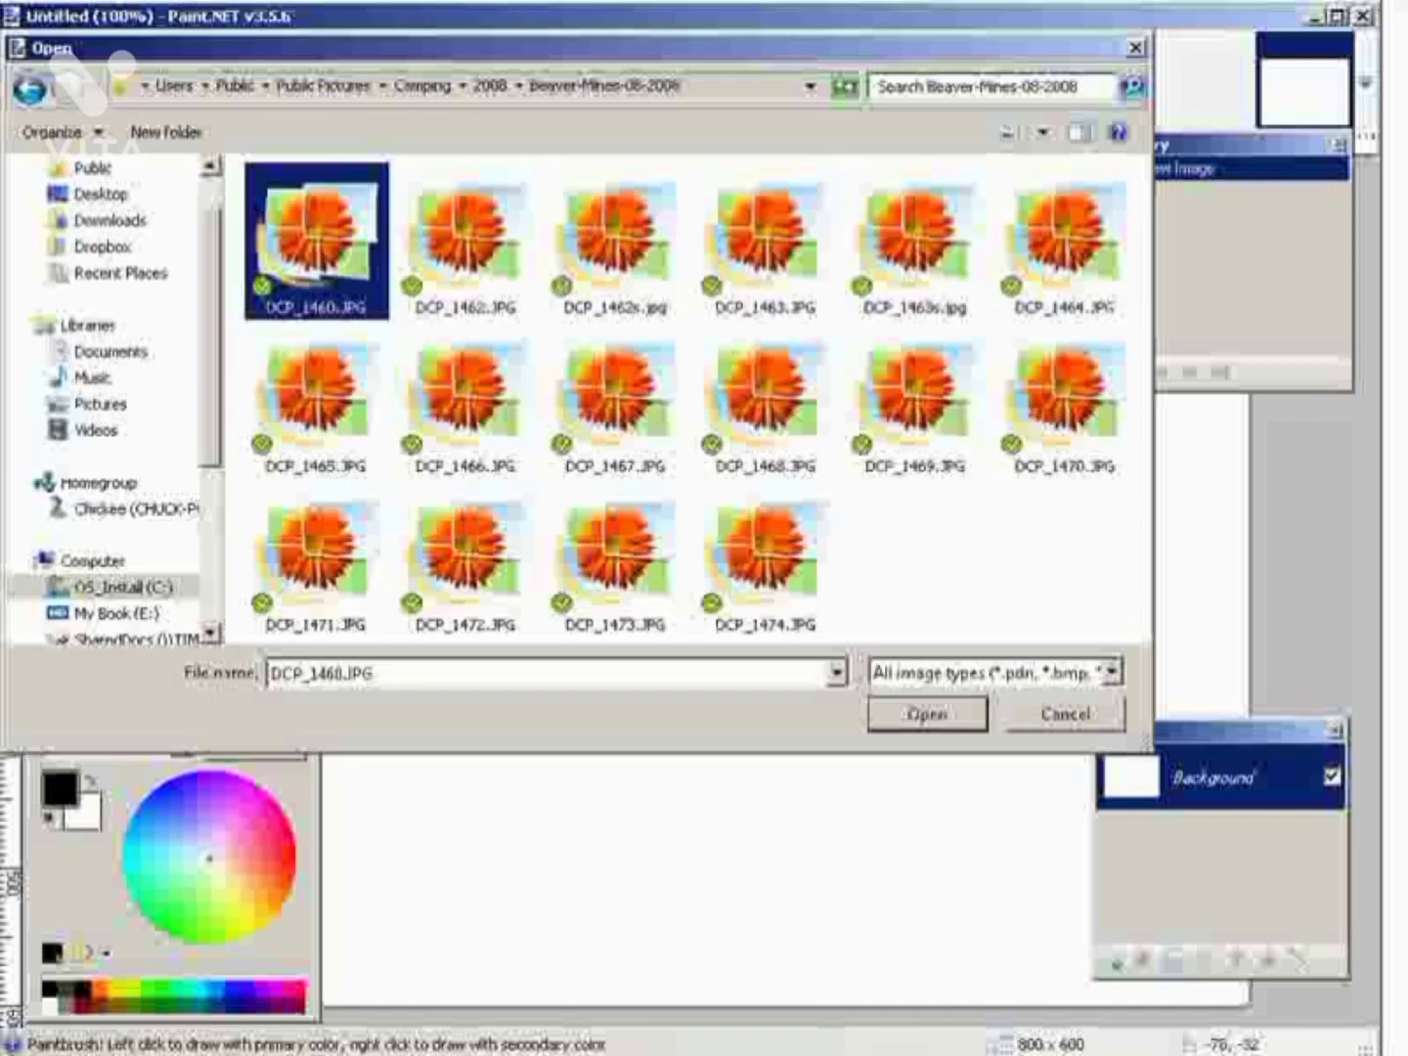
{"action": "double_click", "coordinate": [245, 240]}
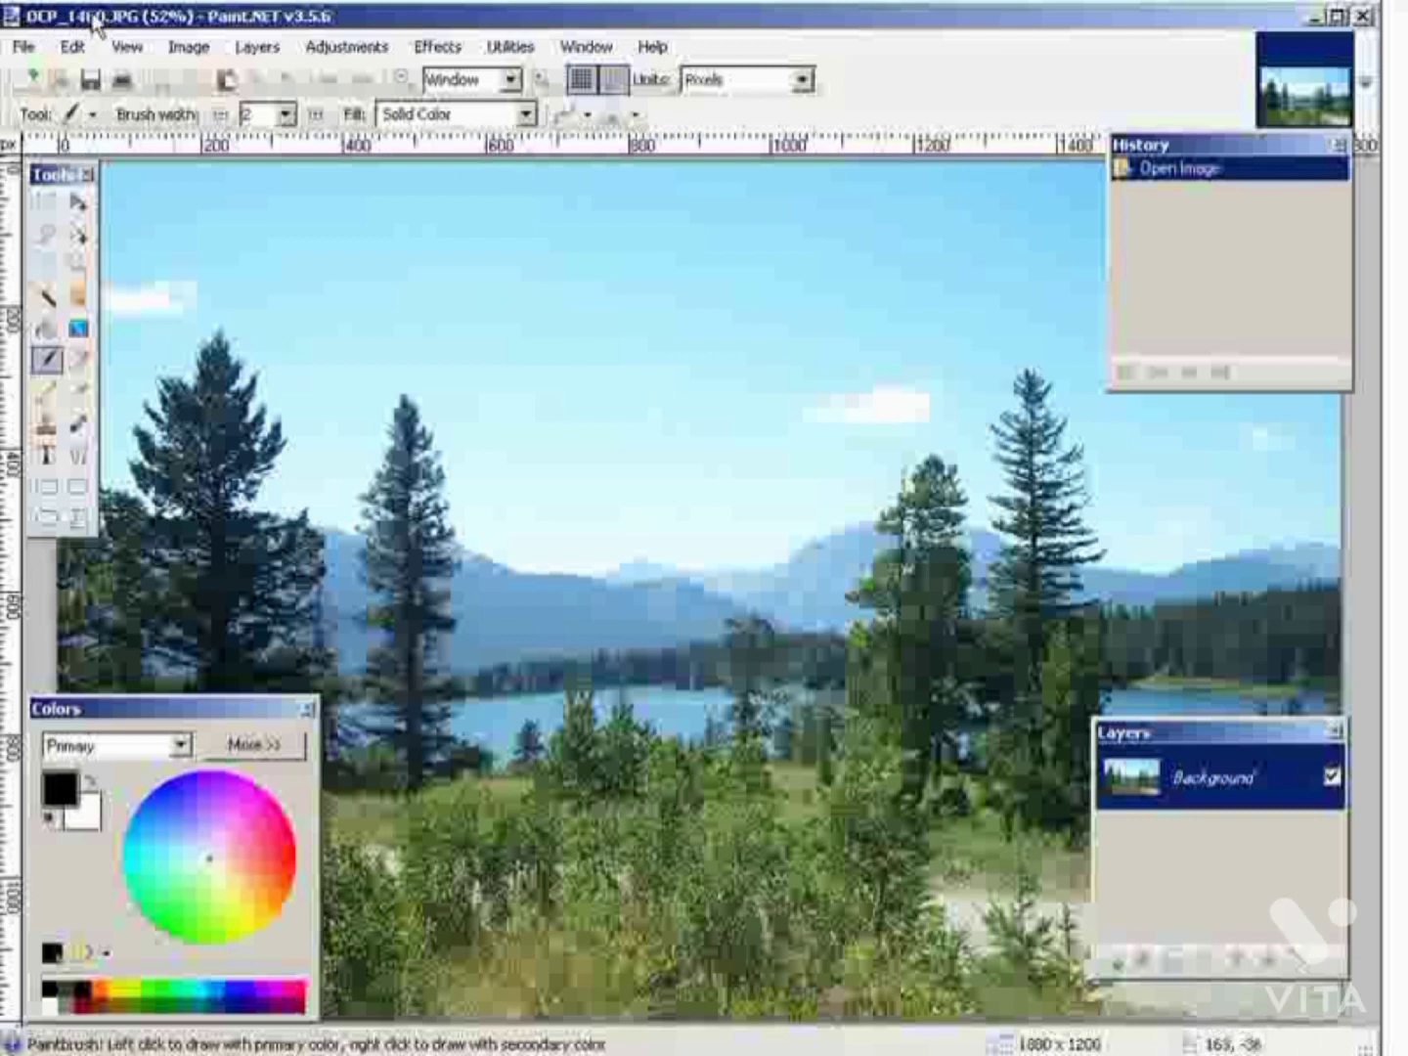
Apply the Ink Sketch effect to the photo with ink outline 52 and coloring 72, and undo it.
{"action": "left_click", "coordinate": [434, 50]}
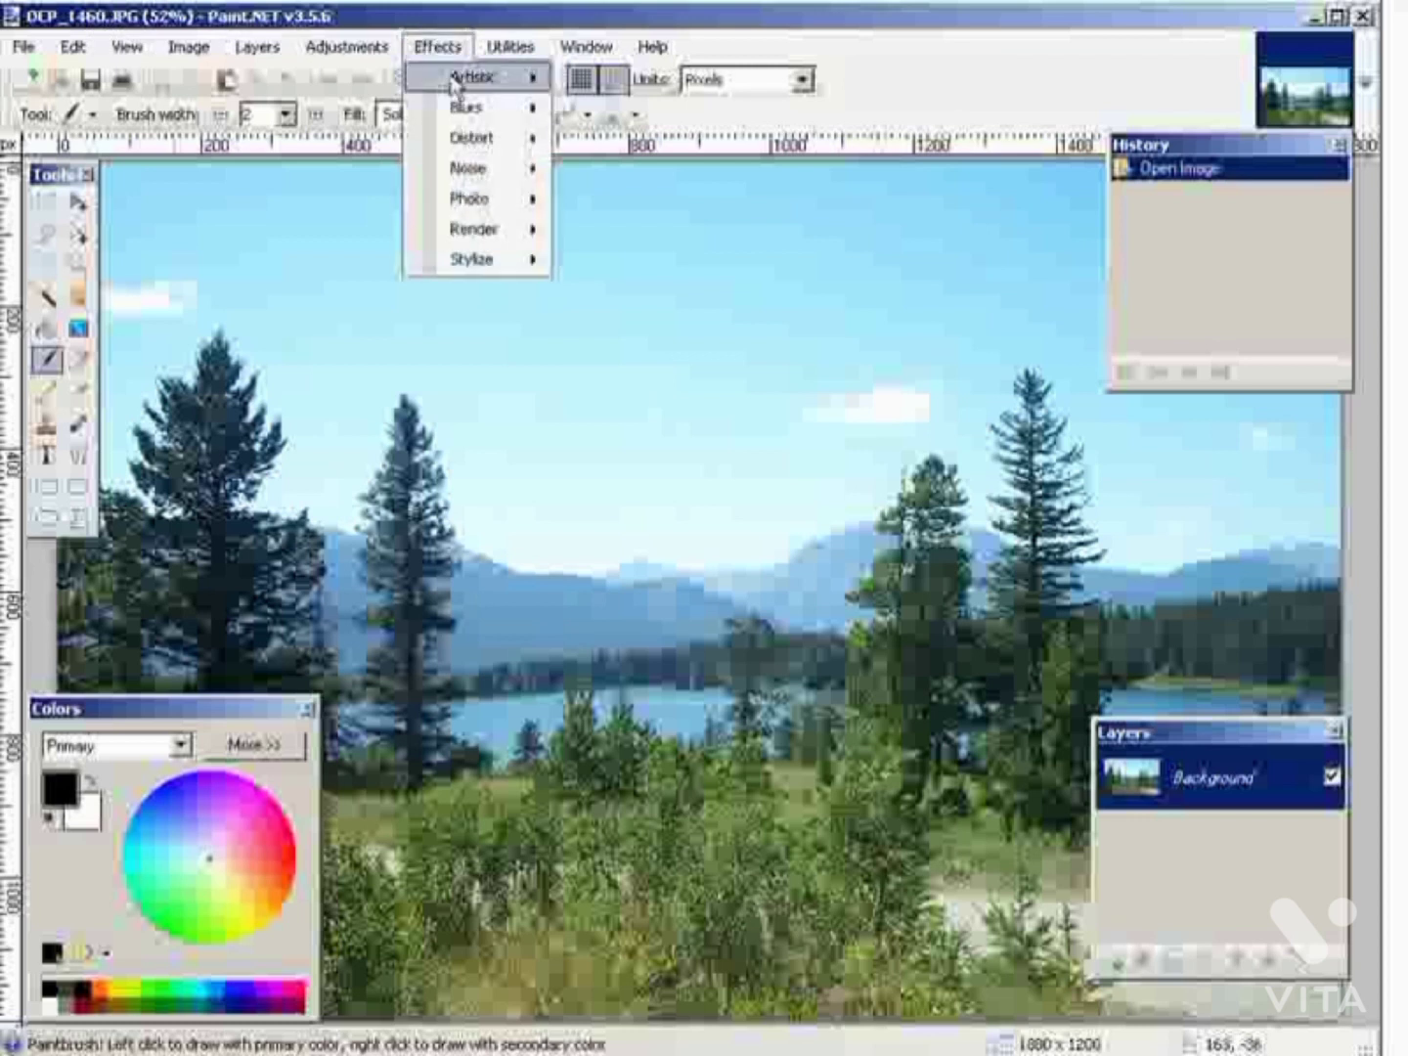
{"action": "mouse_move", "coordinate": [475, 80]}
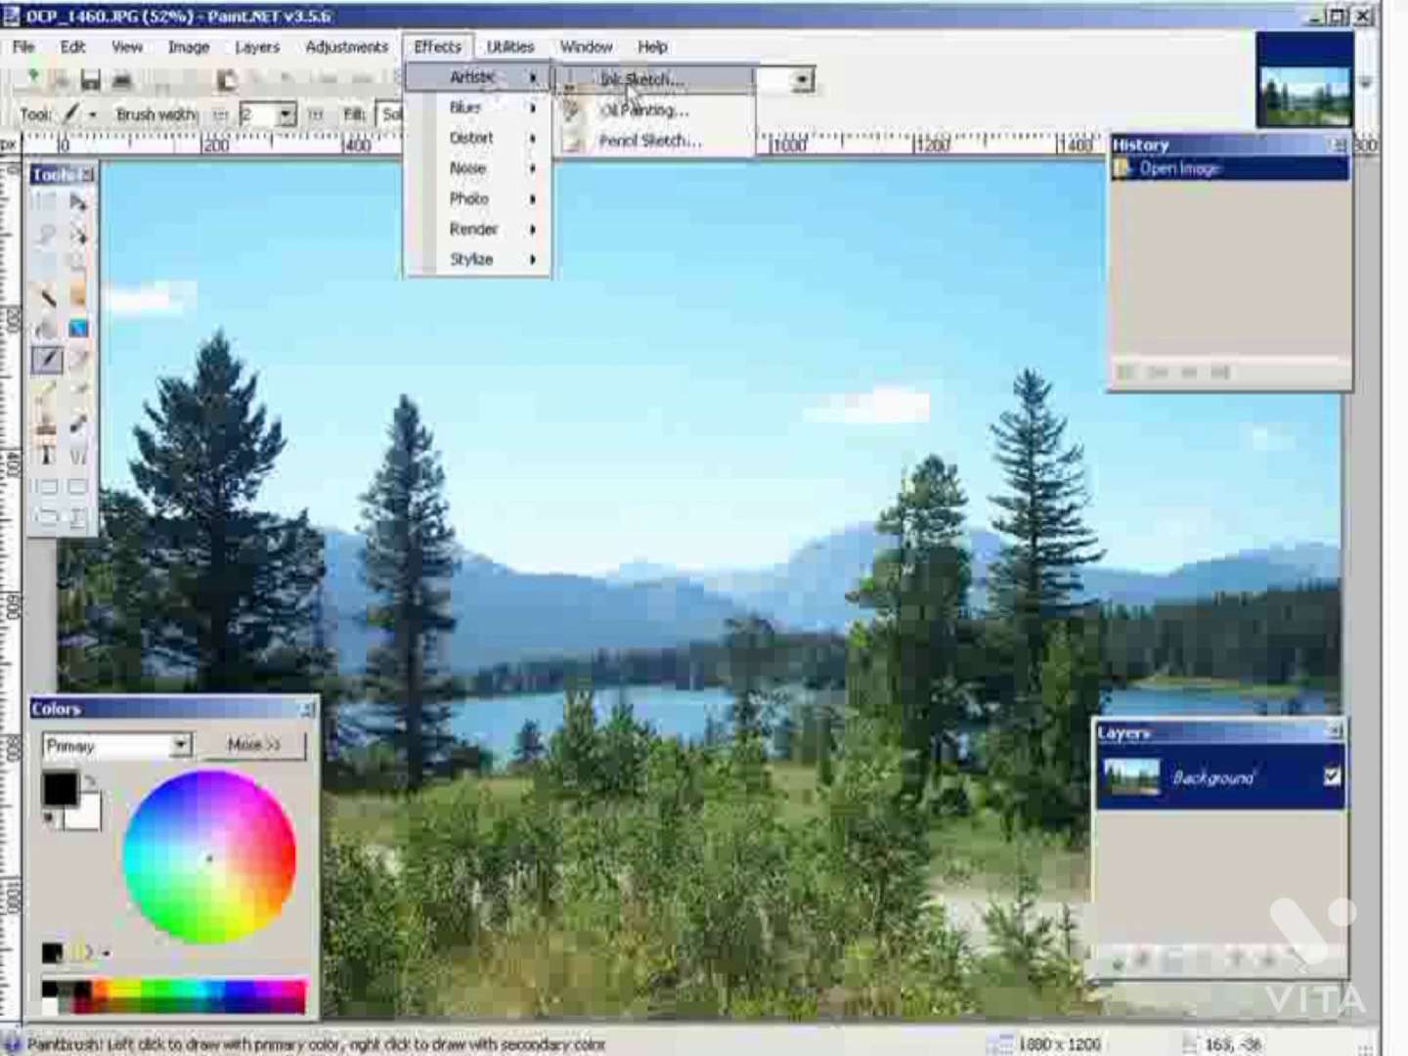
{"action": "left_click", "coordinate": [675, 88]}
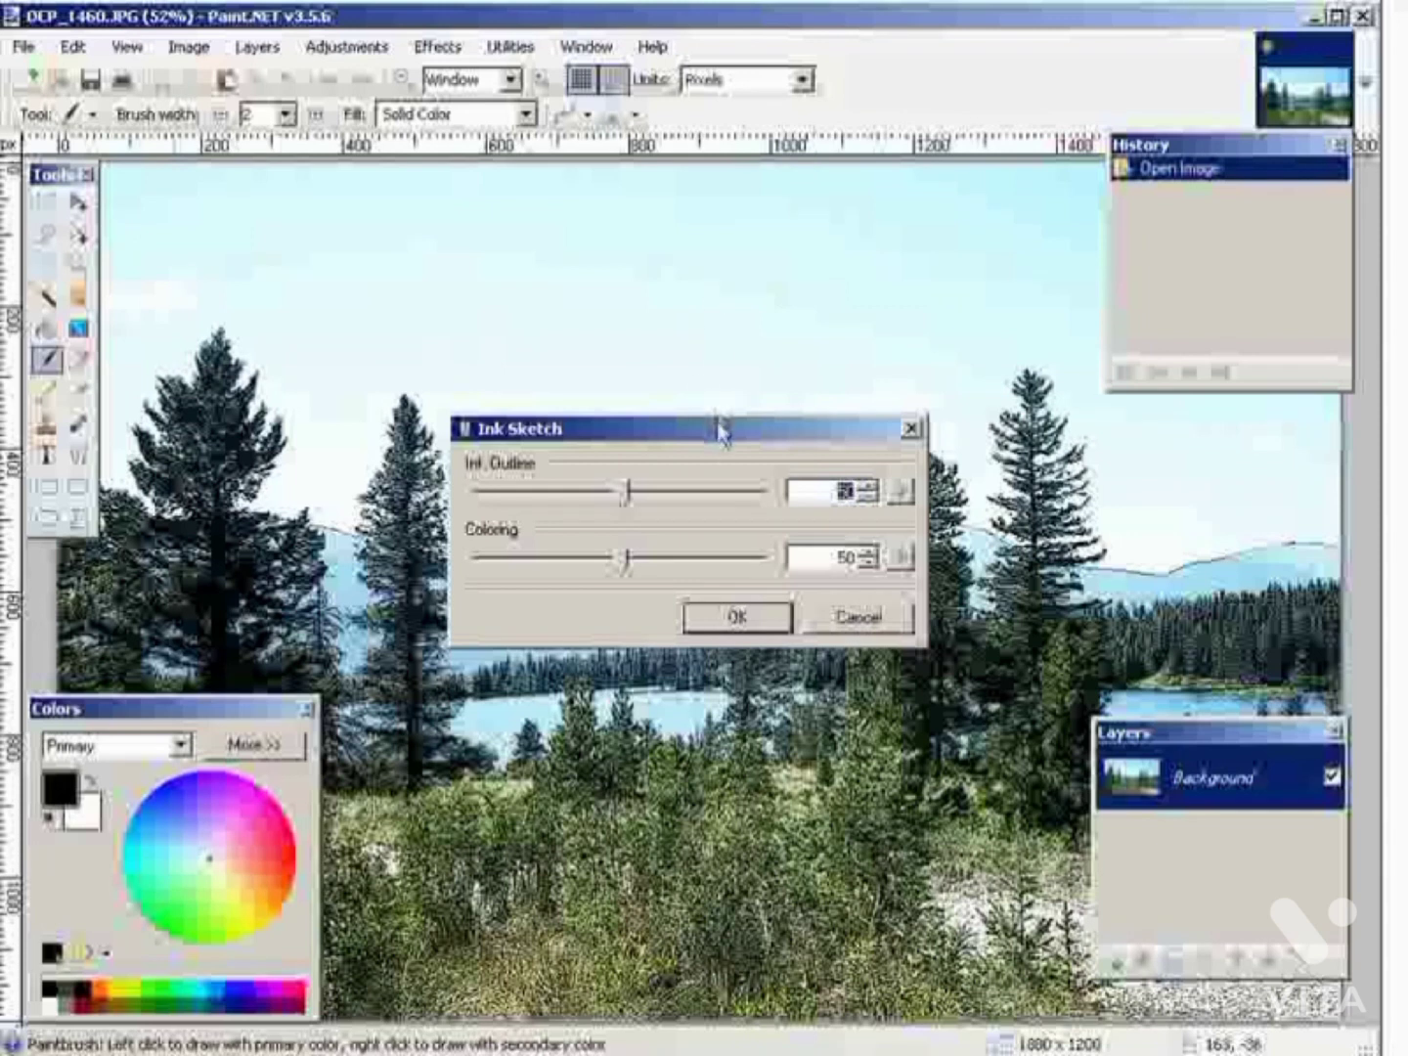
{"action": "mouse_move", "coordinate": [720, 430]}
{"action": "left_mouse_down"}
{"action": "mouse_move", "coordinate": [745, 757]}
{"action": "mouse_move", "coordinate": [896, 625]}
{"action": "left_mouse_up"}
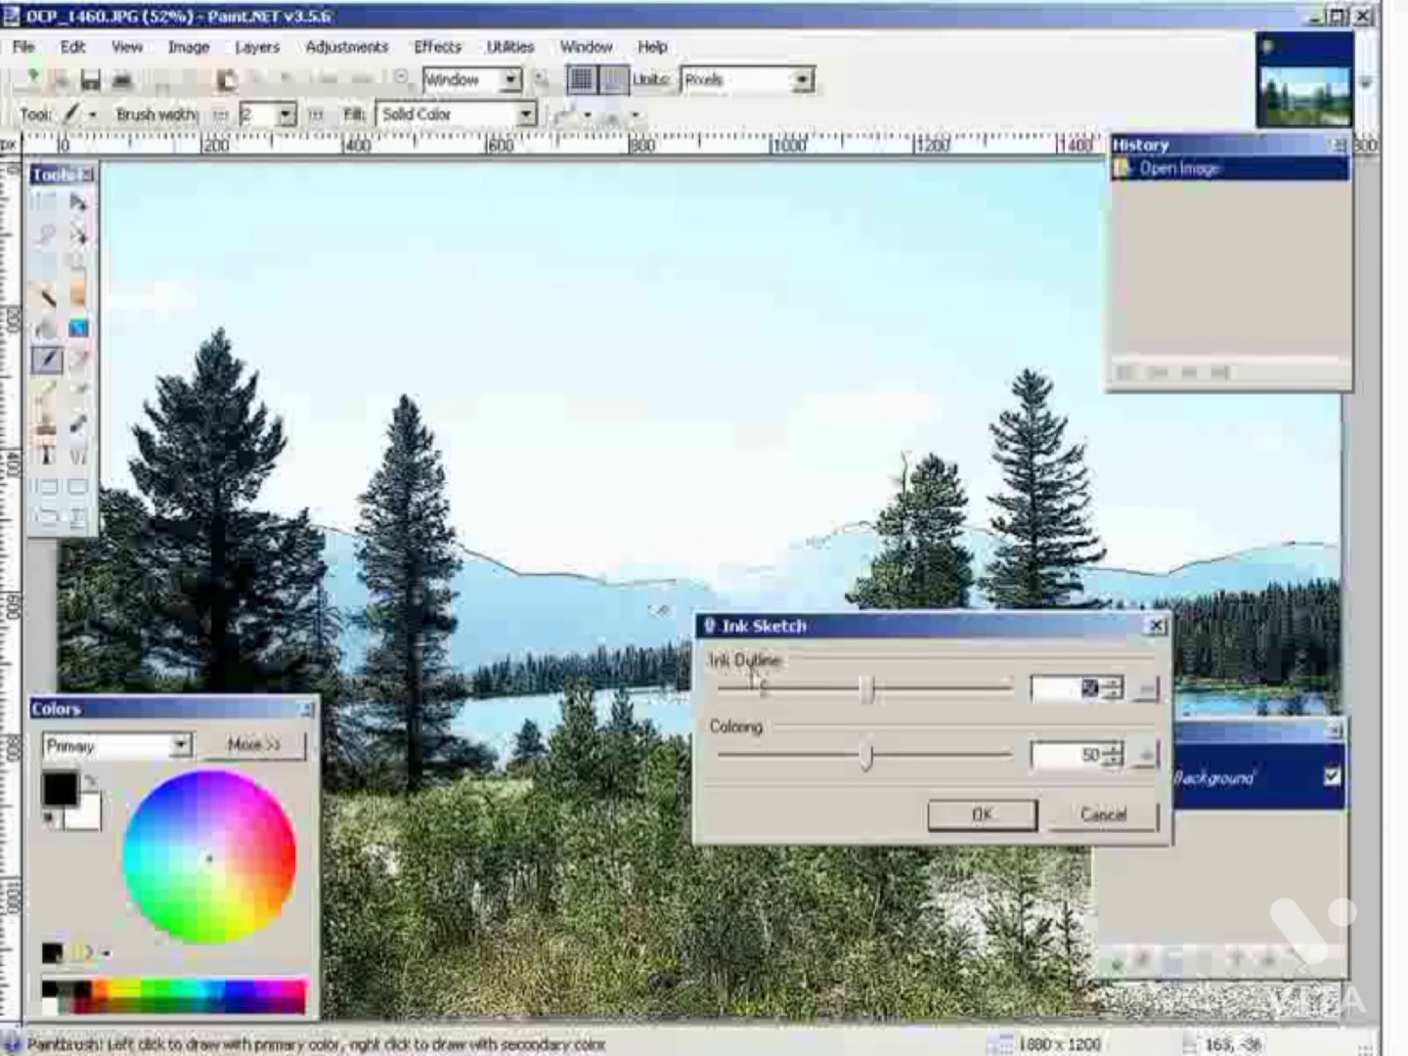
{"action": "left_click_drag", "start_coordinate": [864, 697], "coordinate": [837, 690]}
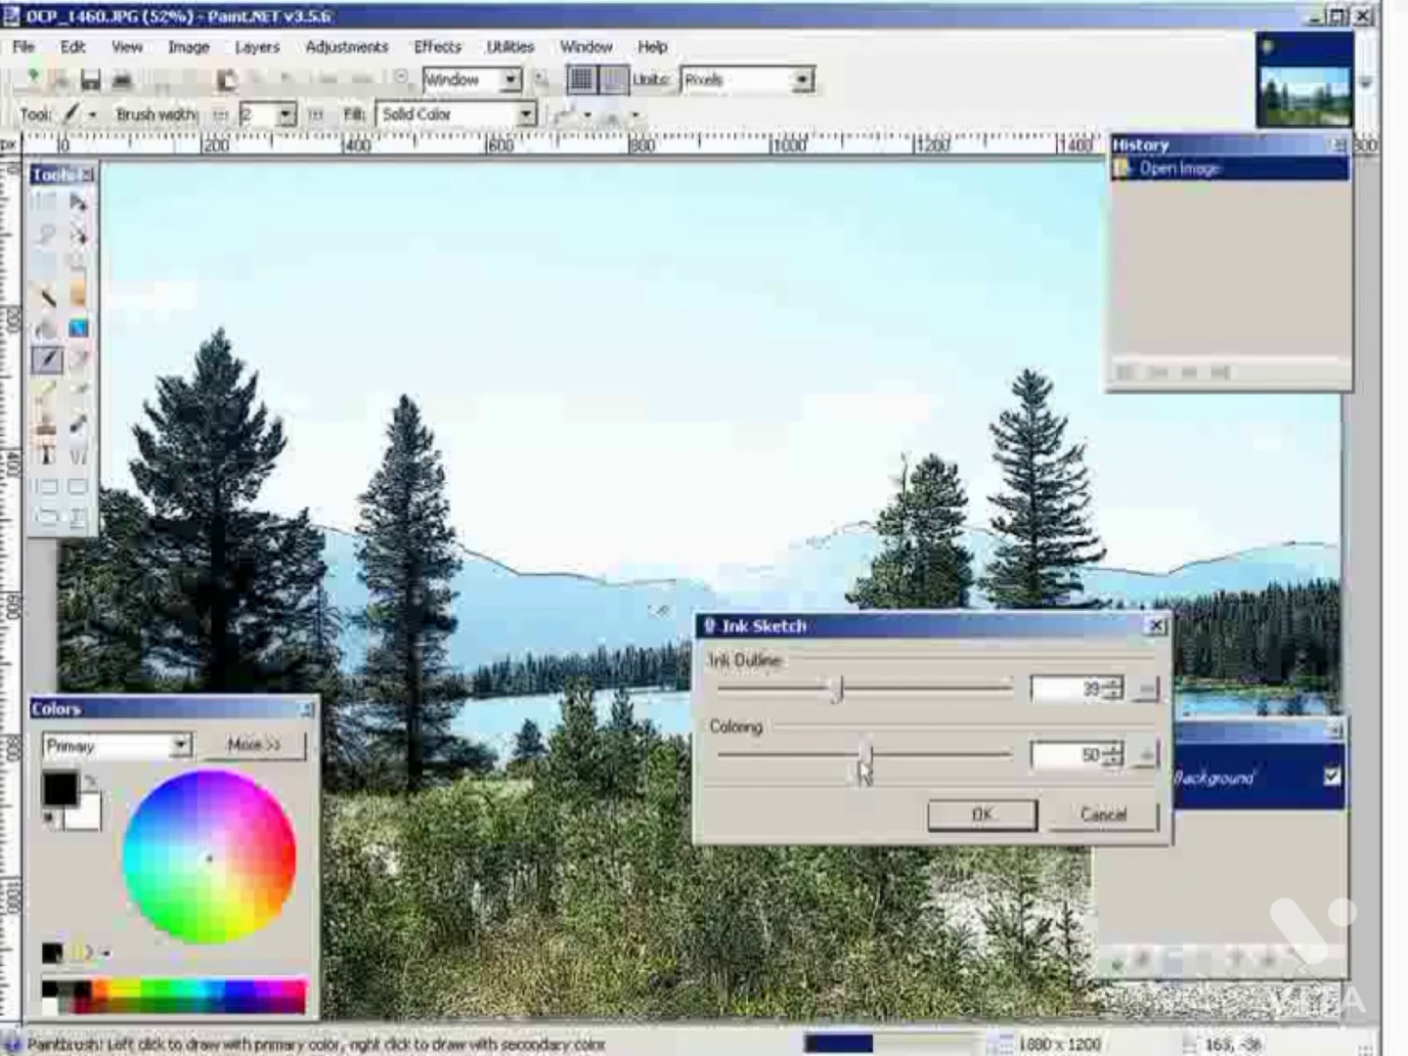
{"action": "left_click_drag", "start_coordinate": [865, 759], "coordinate": [930, 757]}
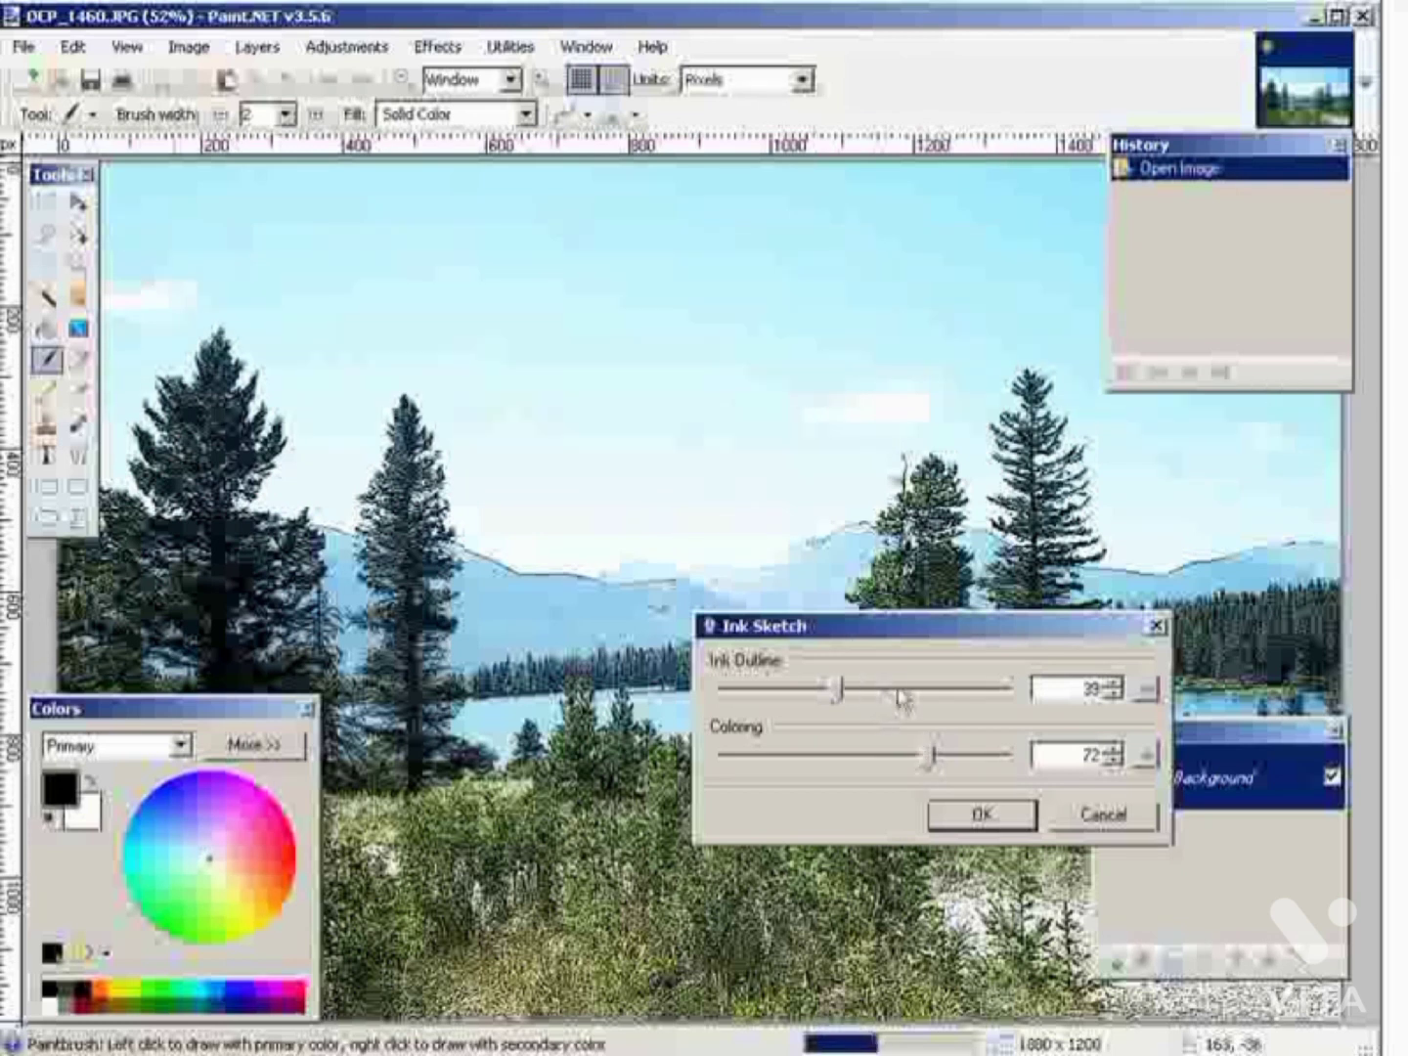
{"action": "left_click_drag", "start_coordinate": [841, 691], "coordinate": [878, 691]}
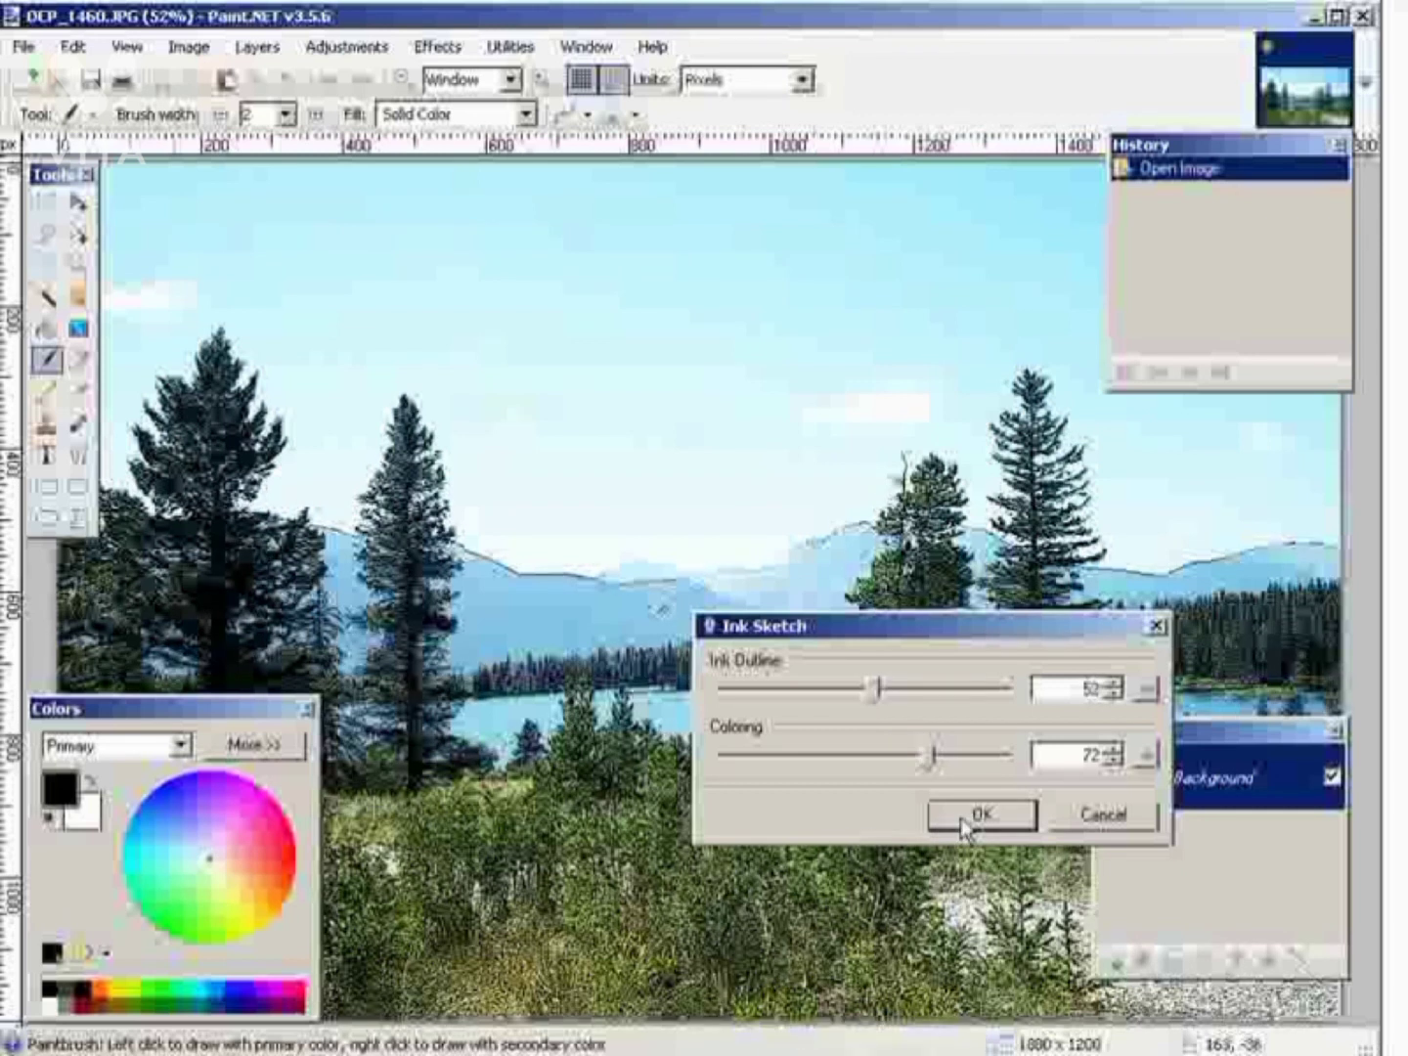
{"action": "left_click", "coordinate": [963, 822]}
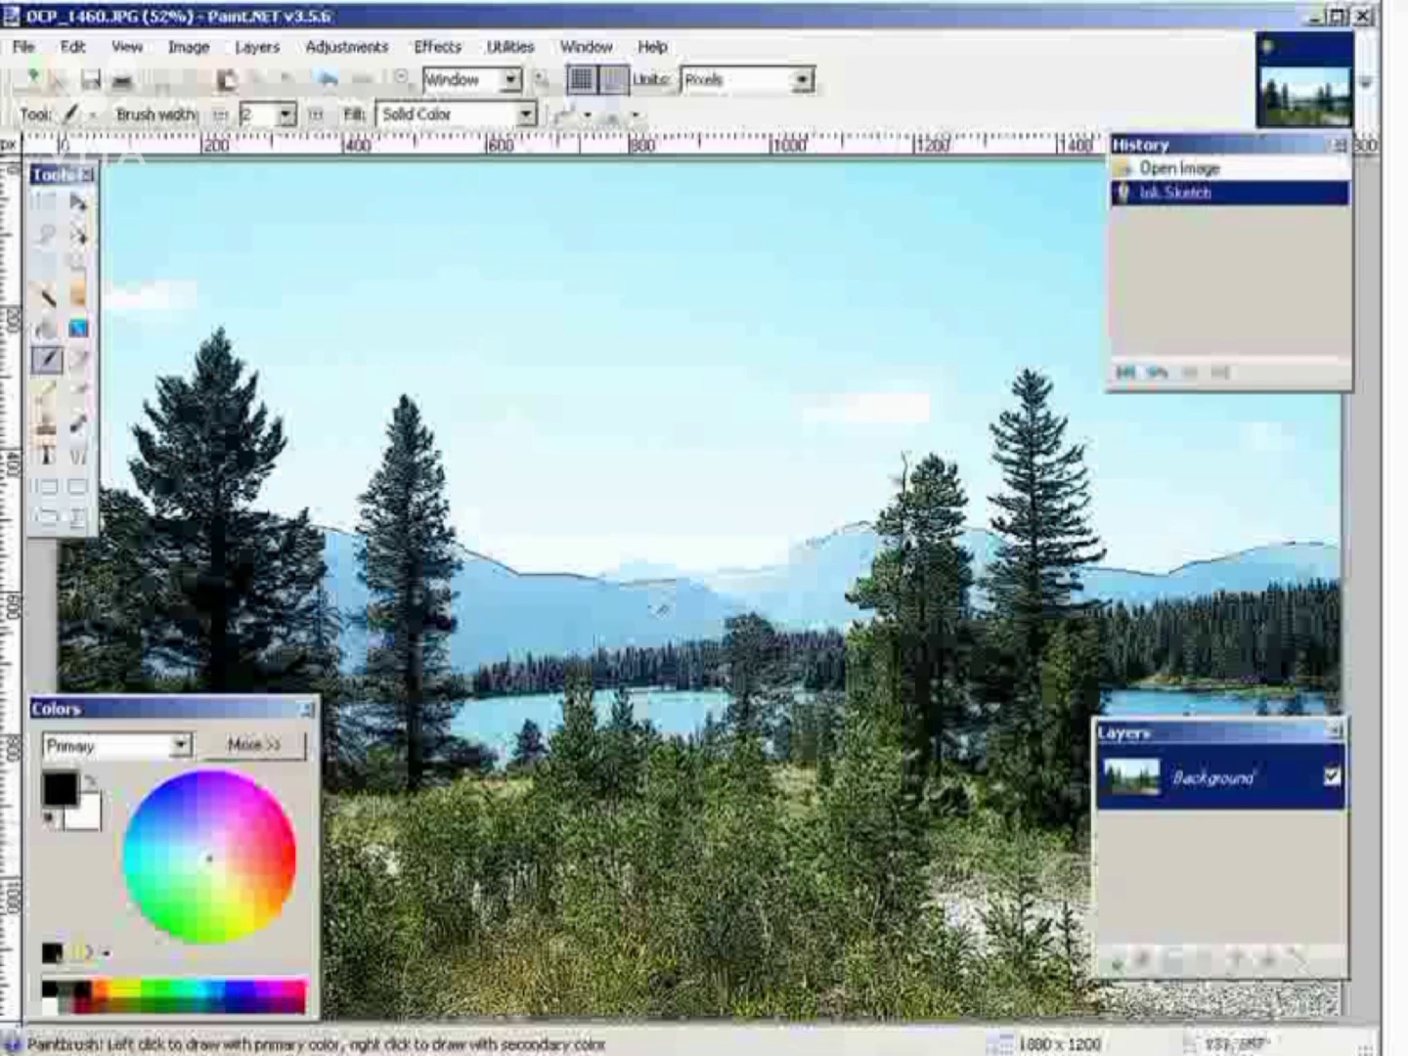
{"action": "left_click", "coordinate": [73, 47]}
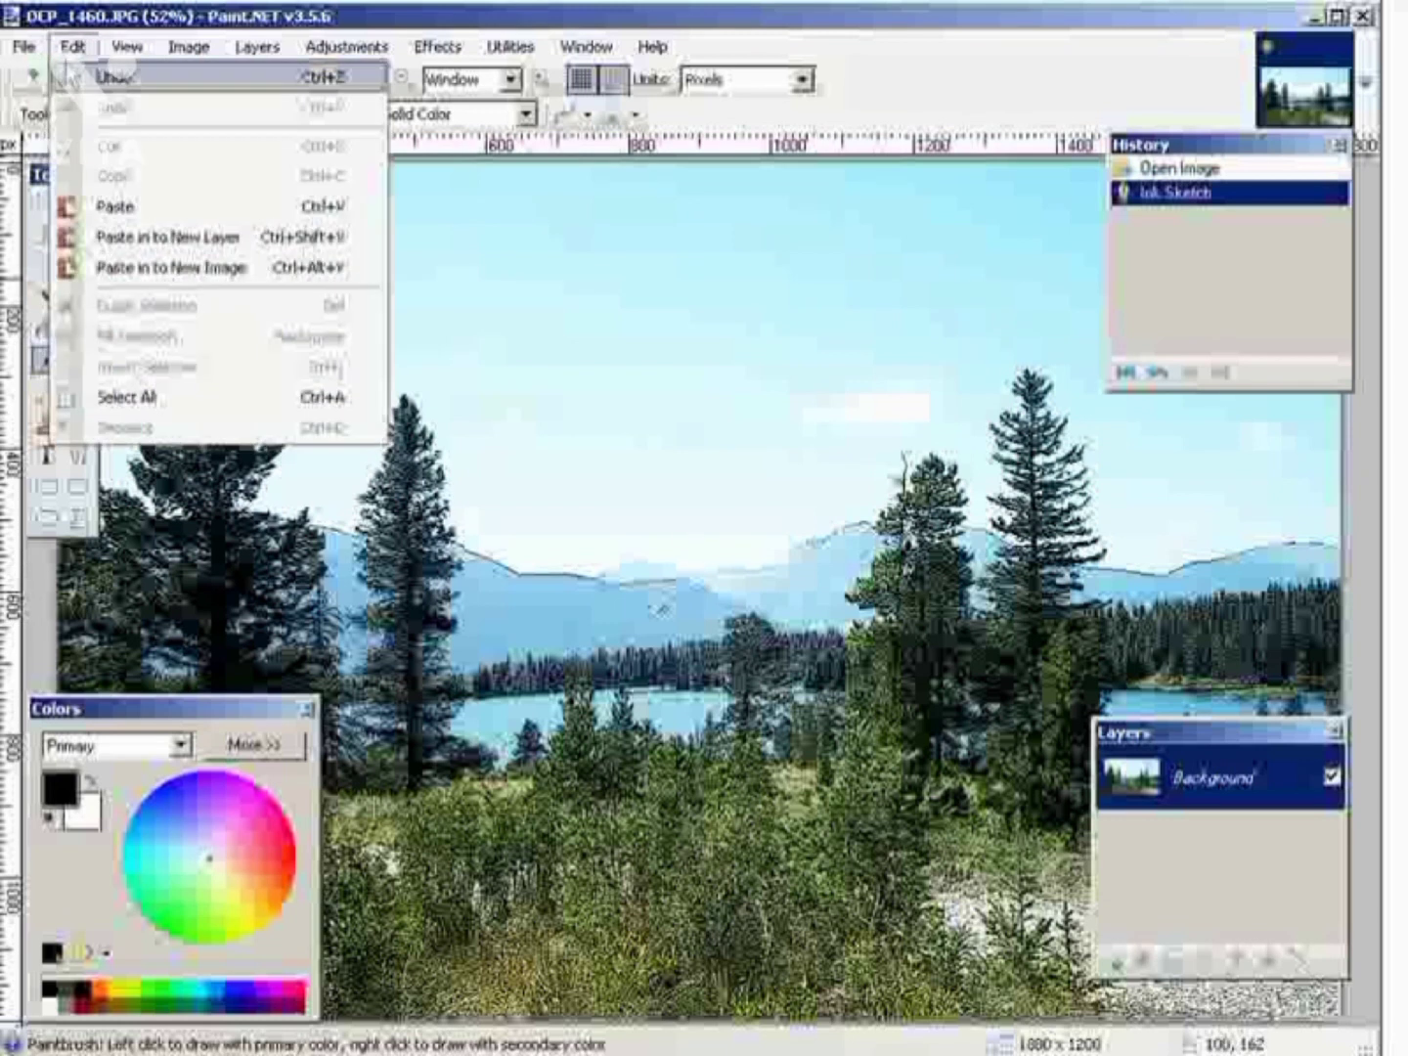
{"action": "left_click", "coordinate": [117, 73]}
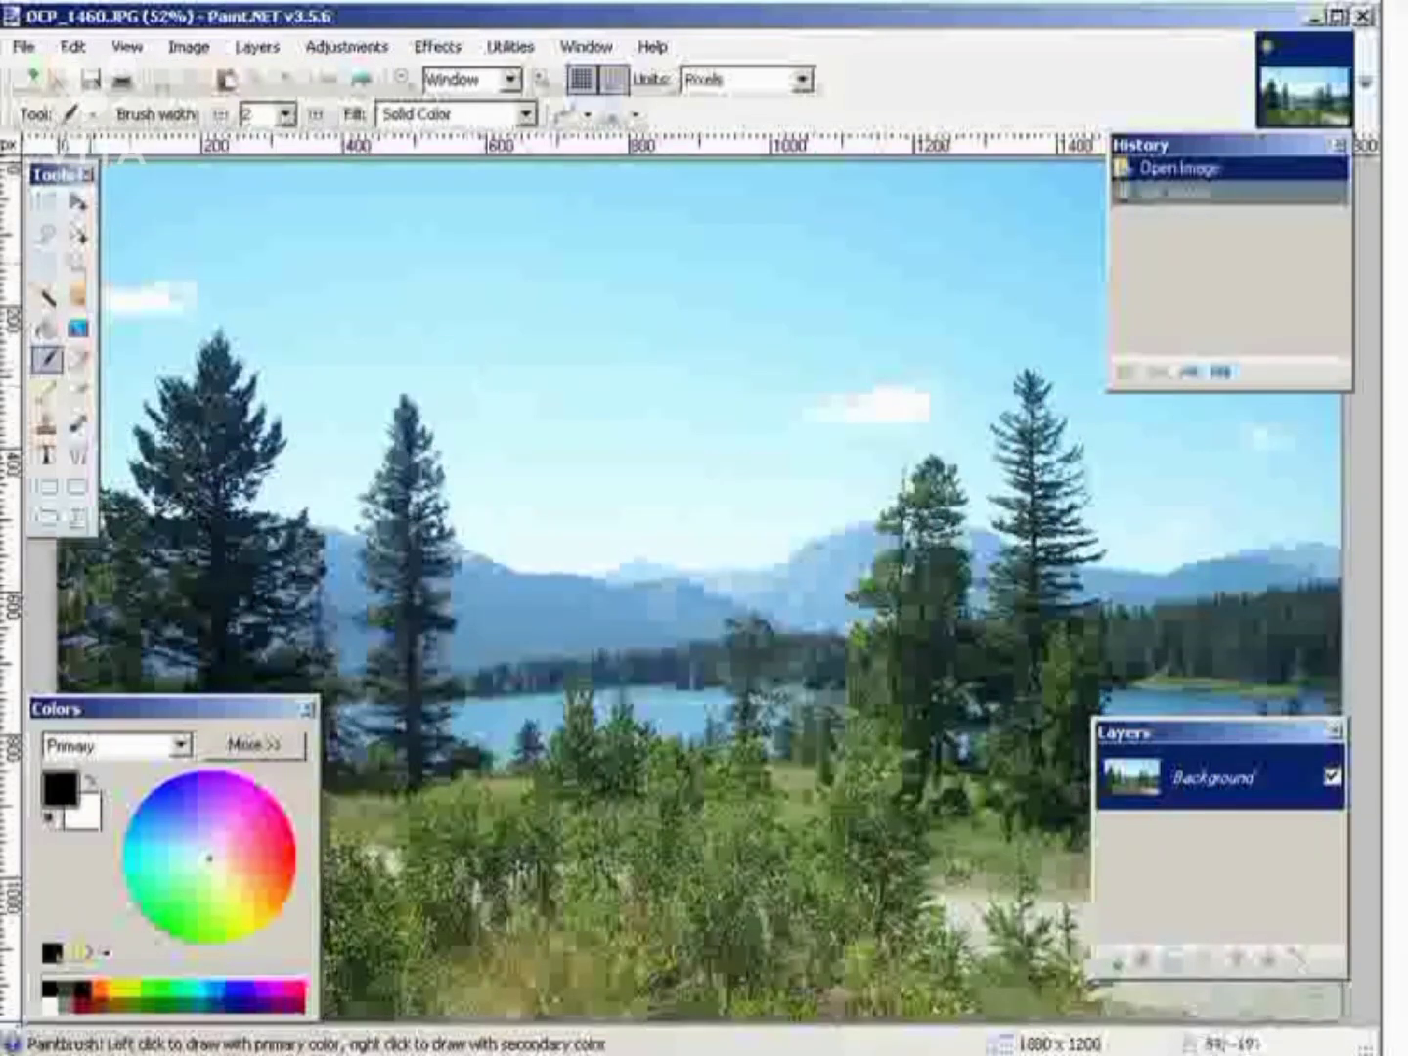
Preview the Pencil Sketch effect on the photo with pencil tip size 13 and range 4.
{"action": "left_click", "coordinate": [424, 57]}
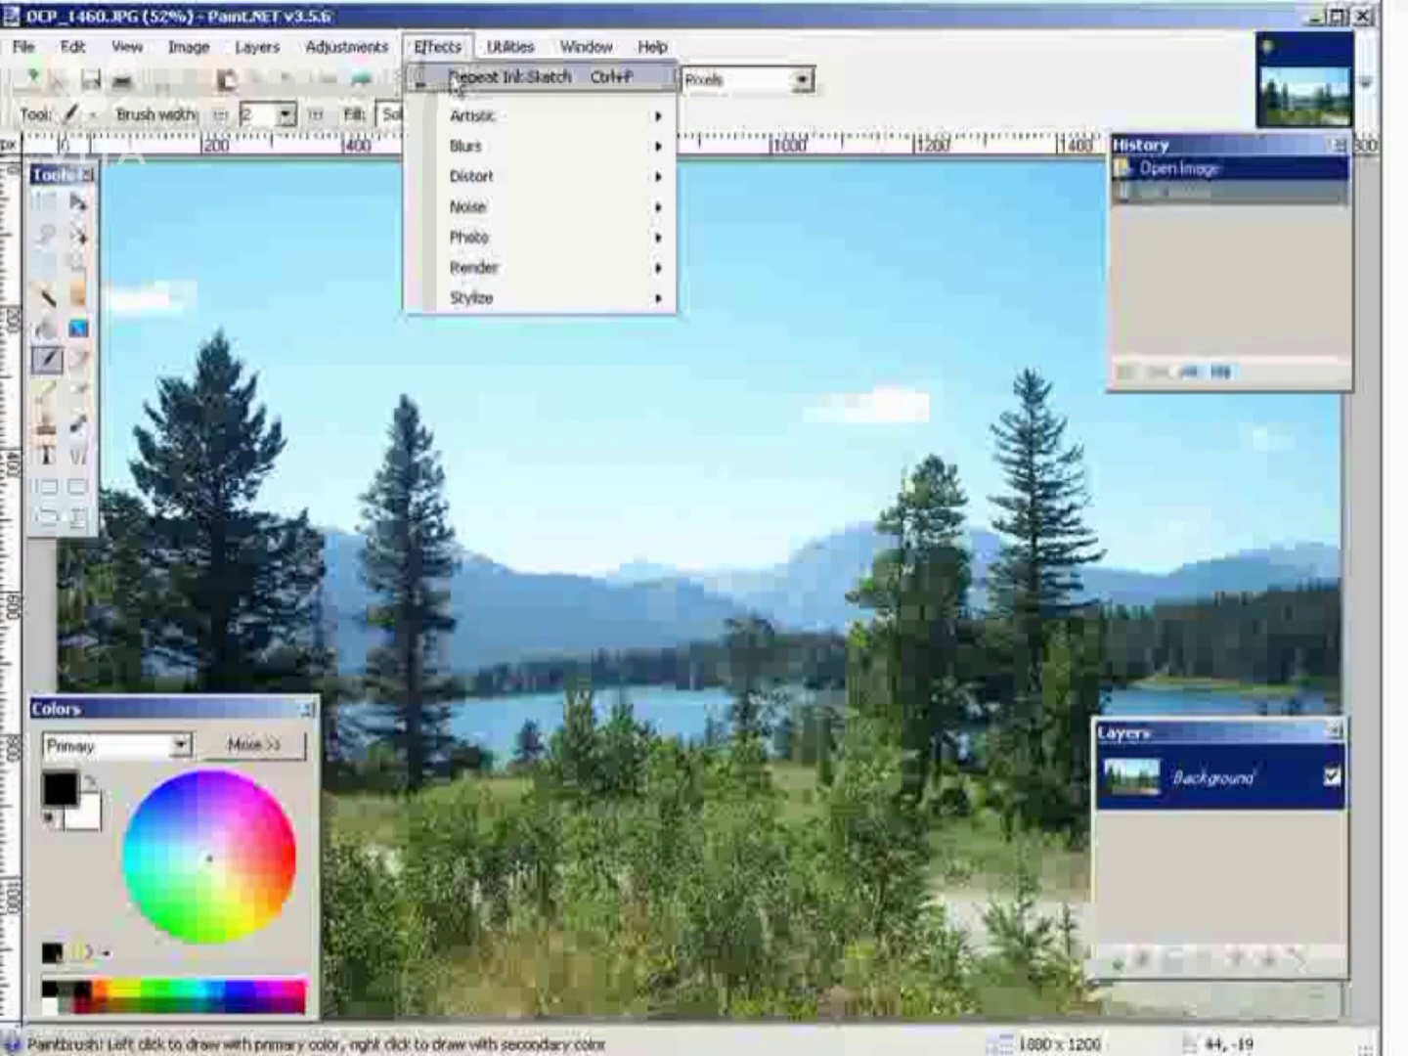
{"action": "mouse_move", "coordinate": [480, 117]}
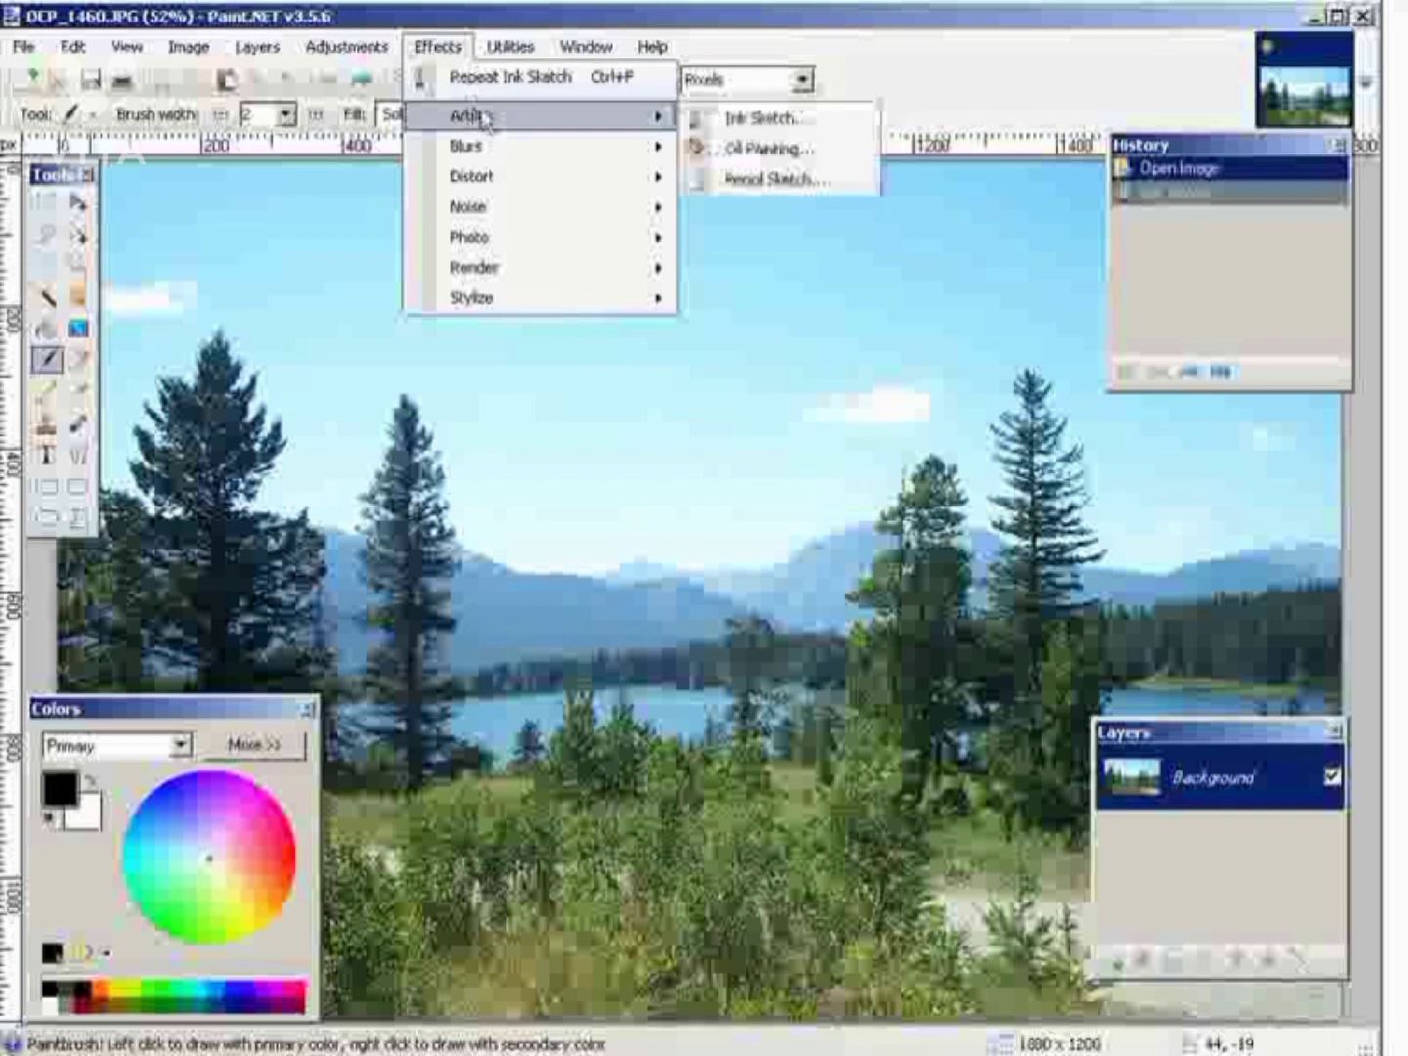
{"action": "left_click", "coordinate": [771, 179]}
{"action": "mouse_move", "coordinate": [655, 427]}
{"action": "left_mouse_down"}
{"action": "mouse_move", "coordinate": [709, 561]}
{"action": "mouse_move", "coordinate": [686, 765]}
{"action": "left_mouse_up"}
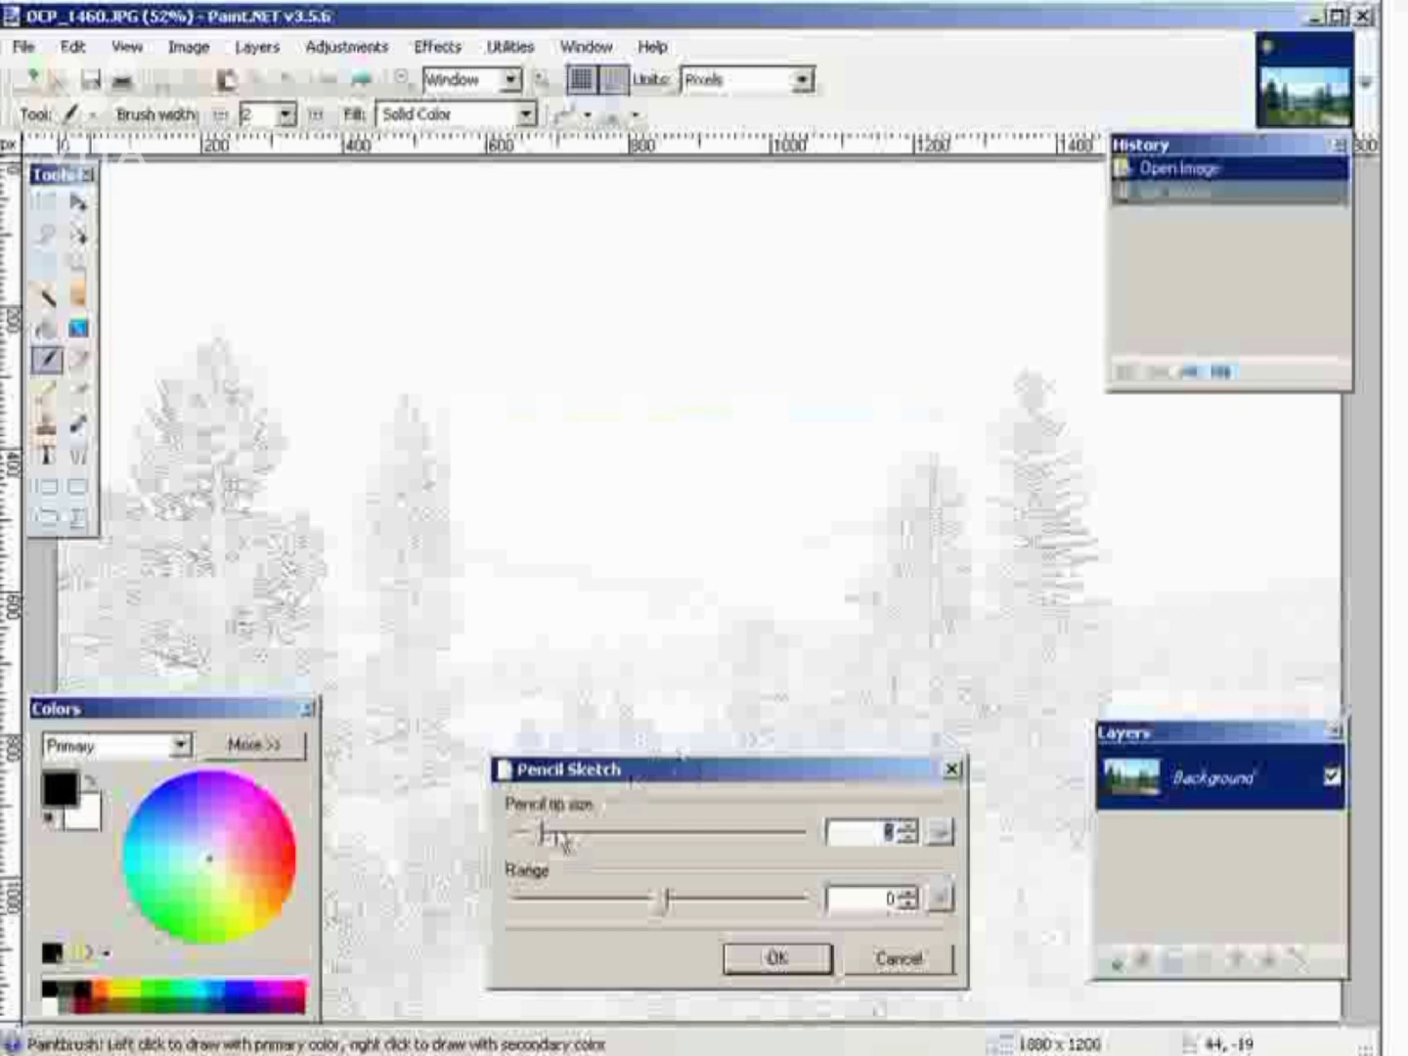
{"action": "left_click_drag", "start_coordinate": [543, 839], "coordinate": [656, 841]}
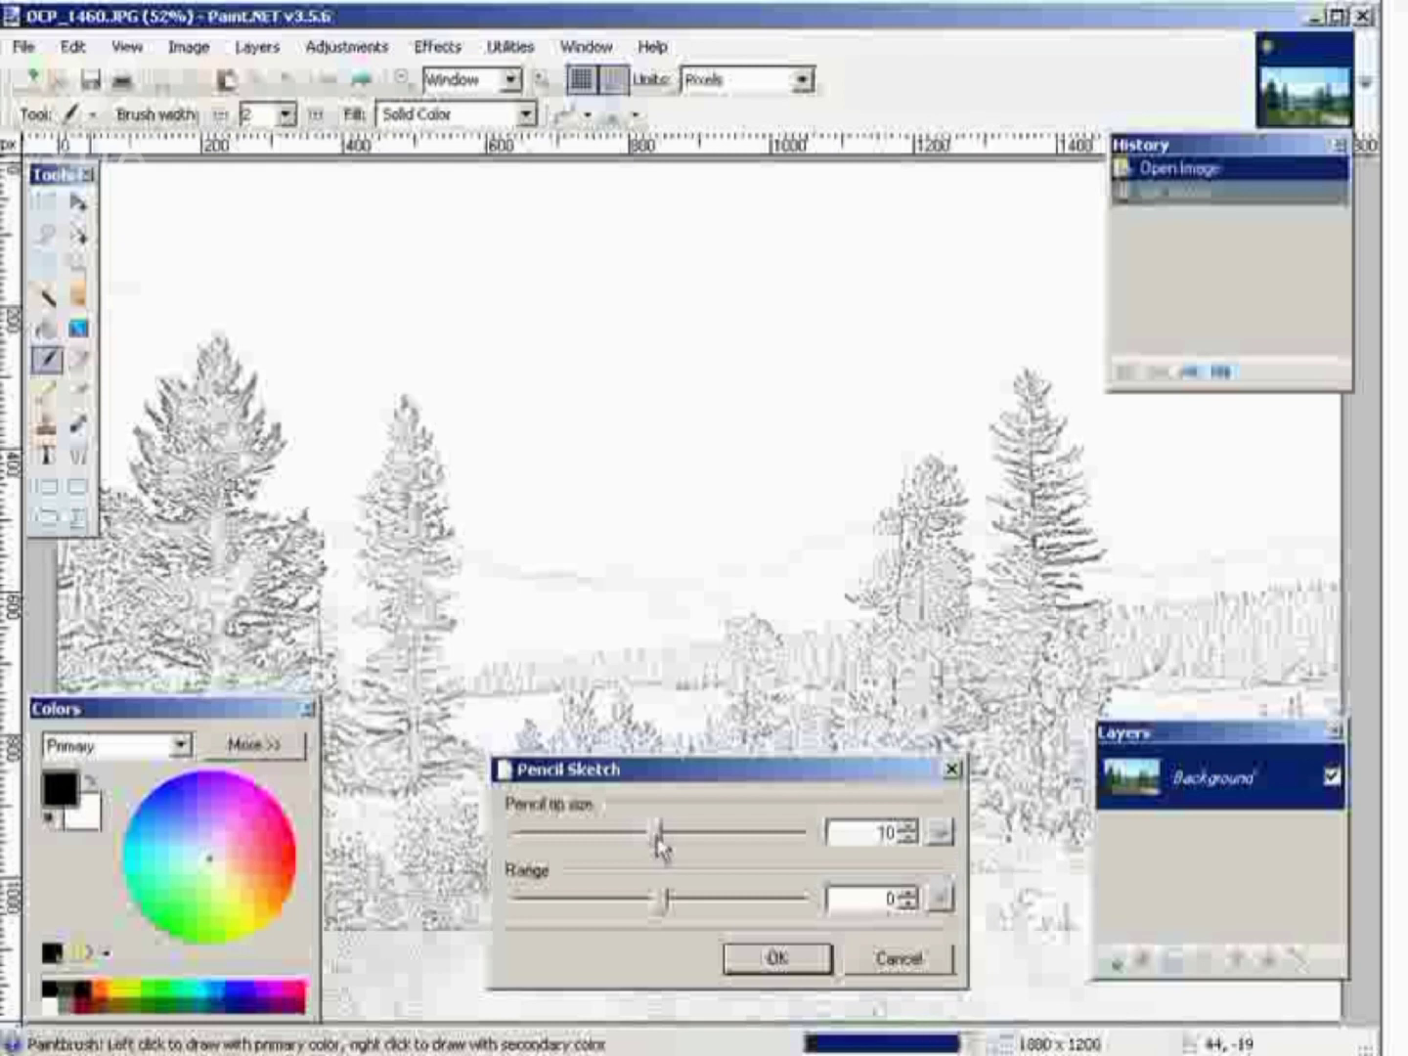
{"action": "left_click_drag", "start_coordinate": [661, 844], "coordinate": [701, 839]}
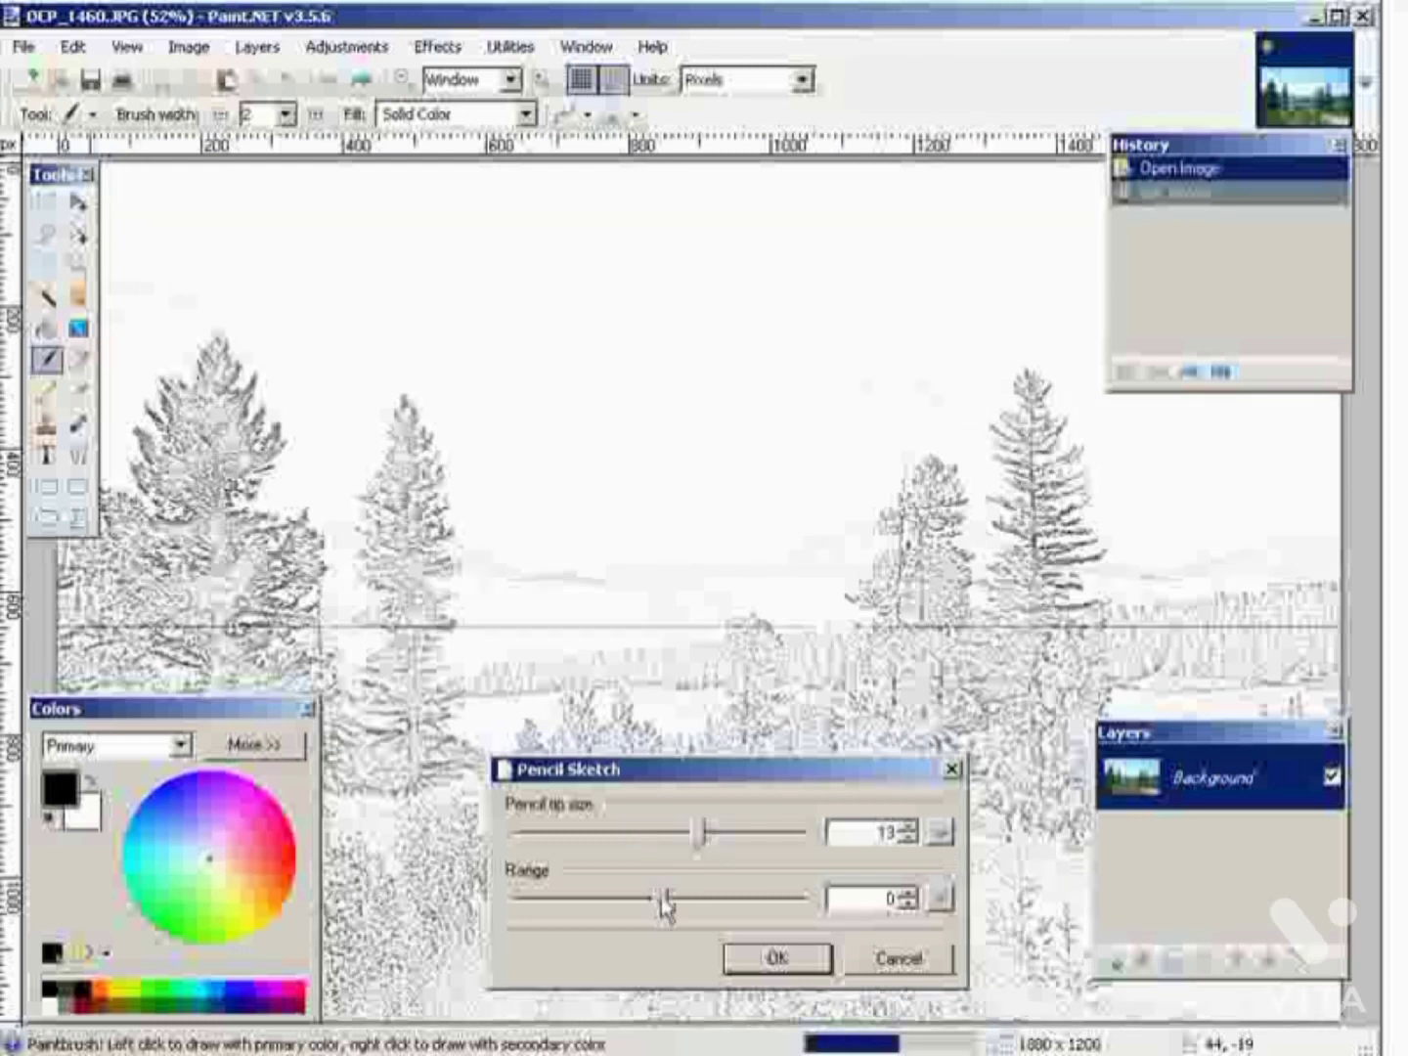
{"action": "left_click_drag", "start_coordinate": [665, 898], "coordinate": [694, 897]}
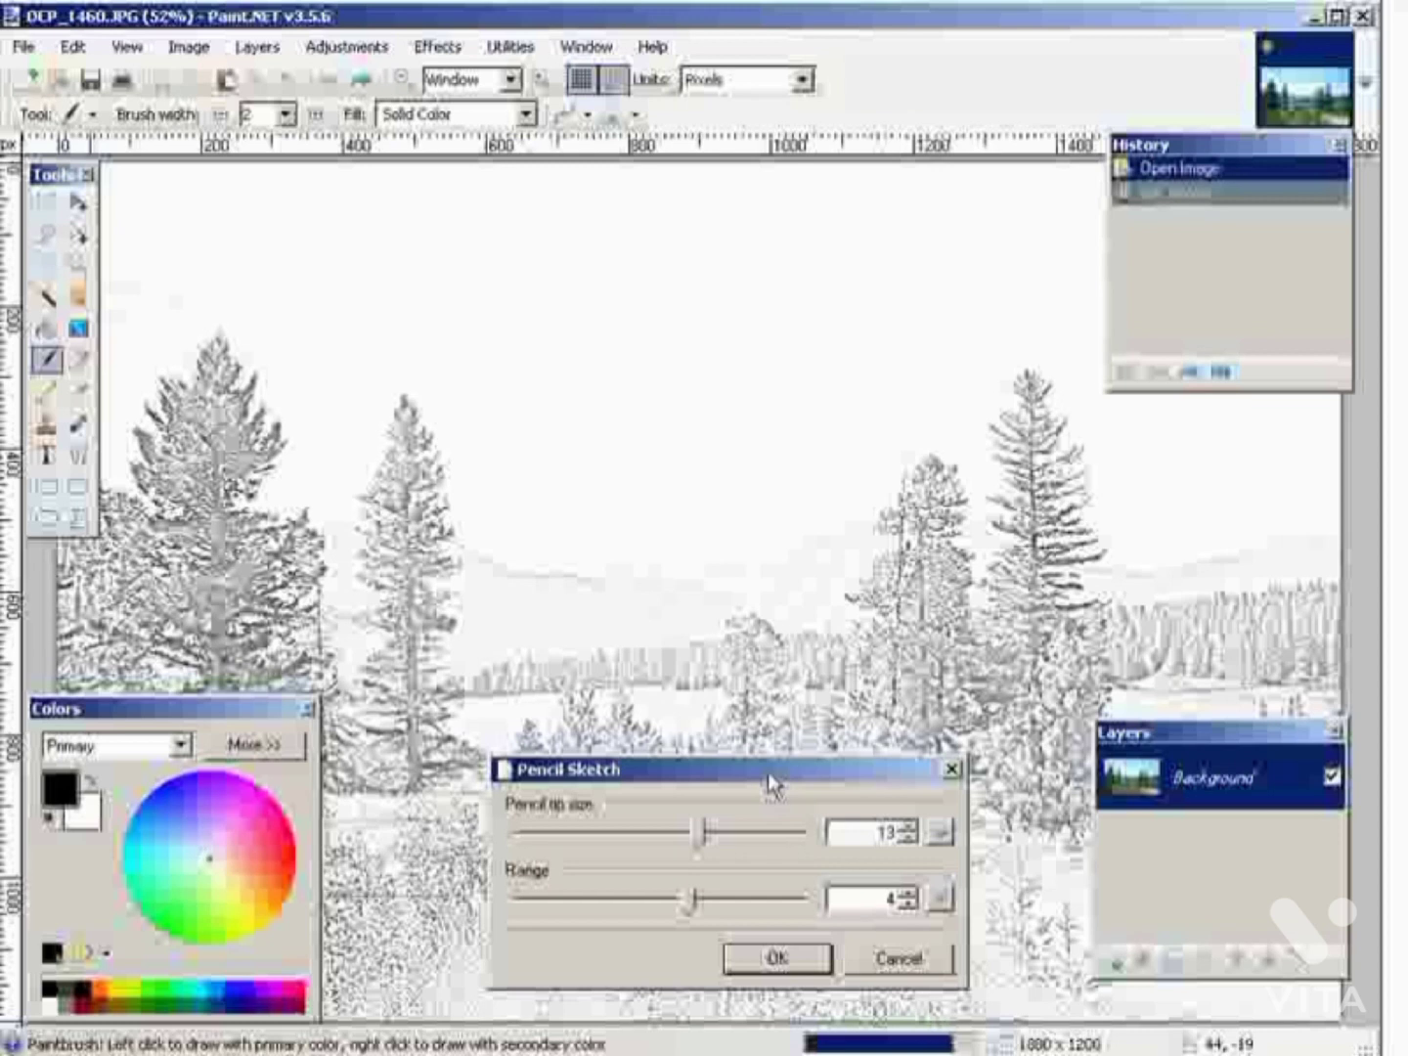
Raise the Pencil Sketch settings to pencil tip size 15 and range 13, and apply the effect.
{"action": "left_click_drag", "start_coordinate": [767, 772], "coordinate": [1119, 885]}
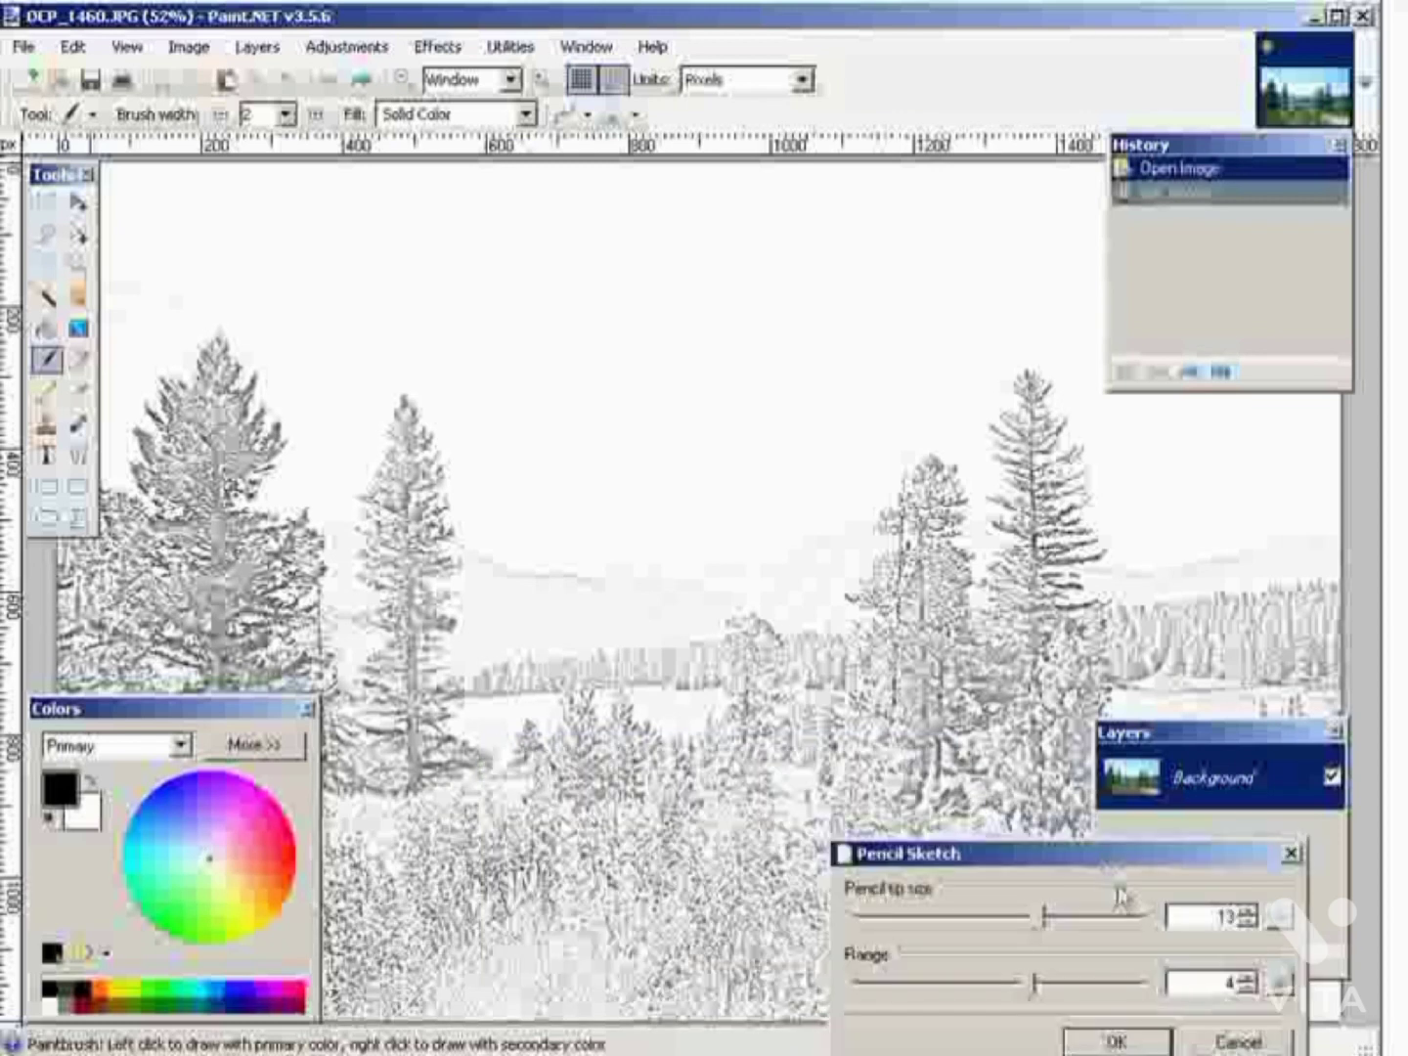
{"action": "left_click_drag", "start_coordinate": [1033, 989], "coordinate": [1082, 999]}
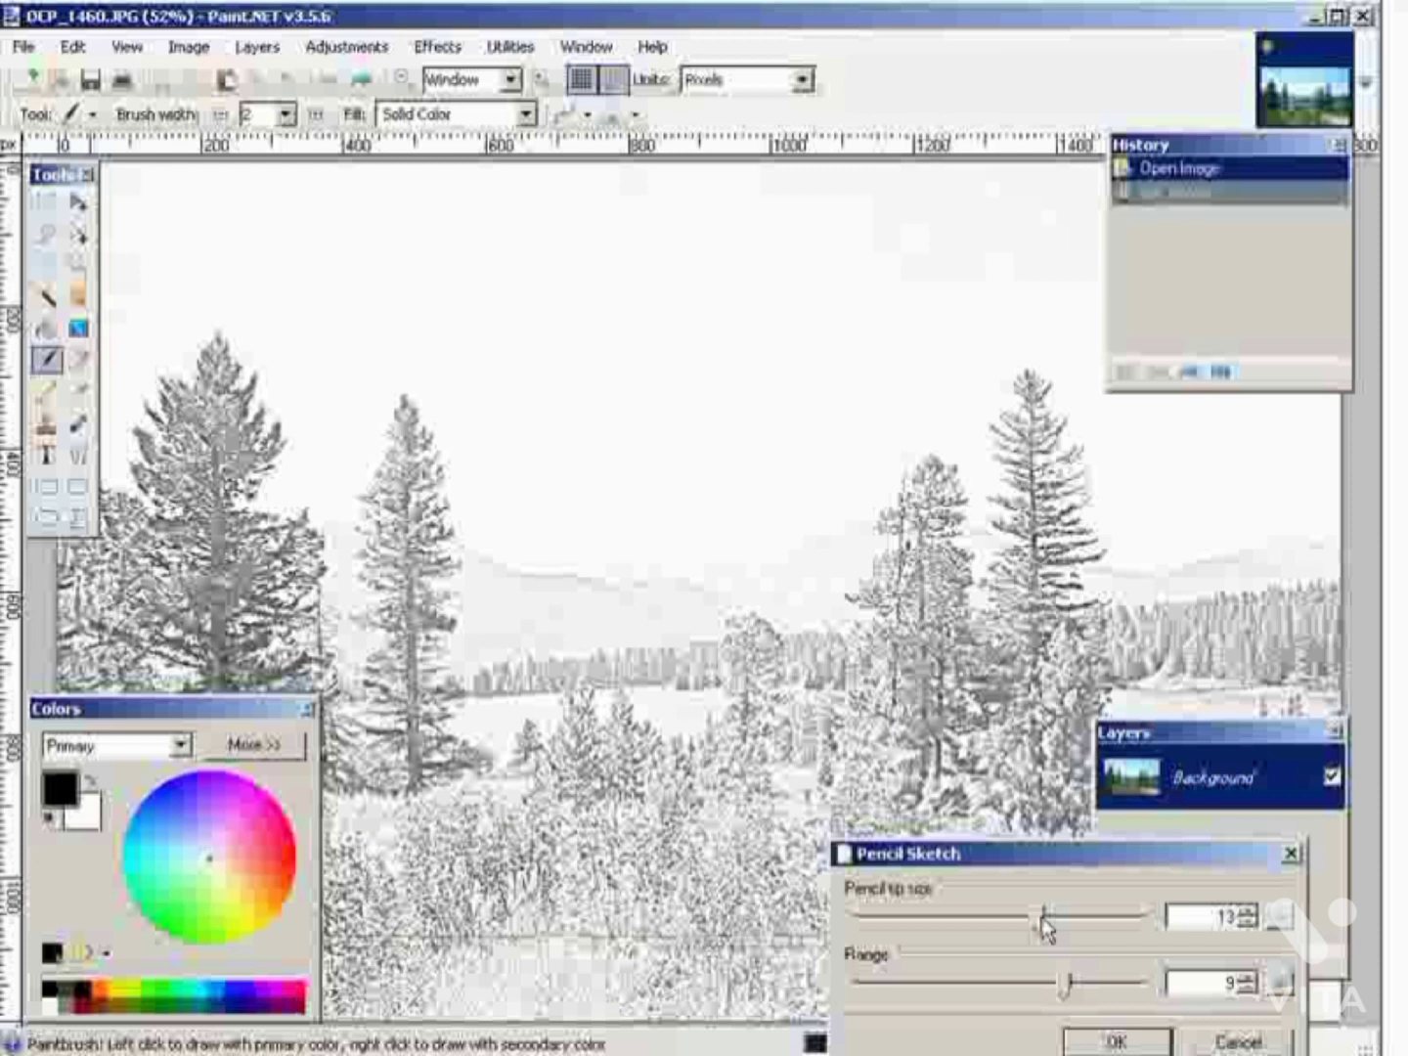
{"action": "left_click_drag", "start_coordinate": [1045, 924], "coordinate": [1026, 924]}
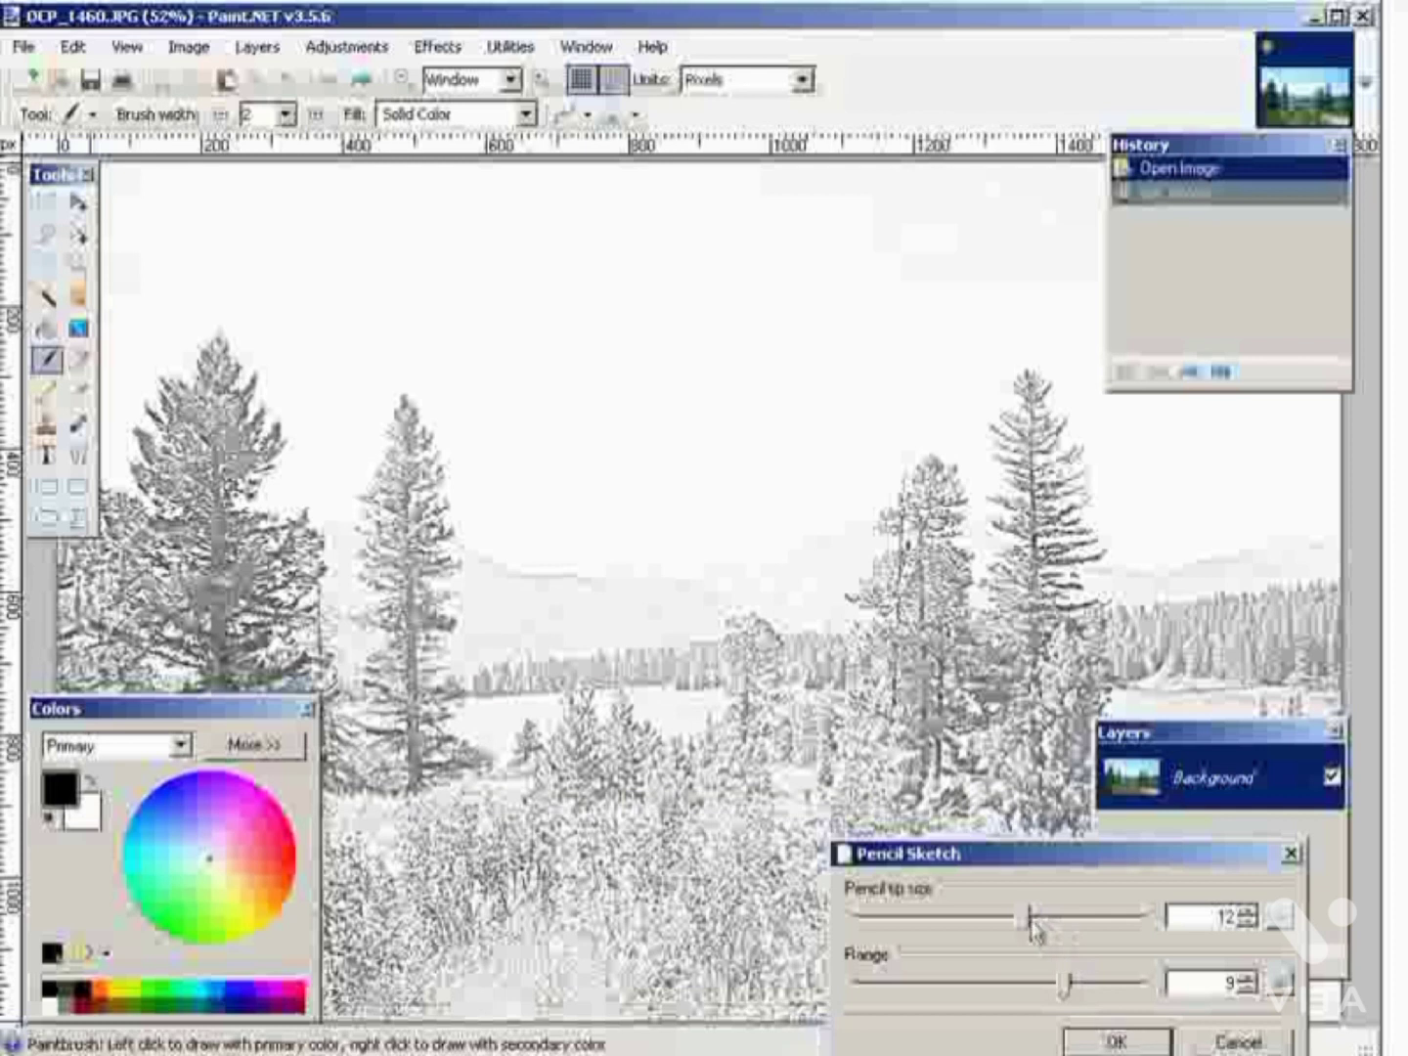
{"action": "left_click_drag", "start_coordinate": [1026, 921], "coordinate": [1070, 934]}
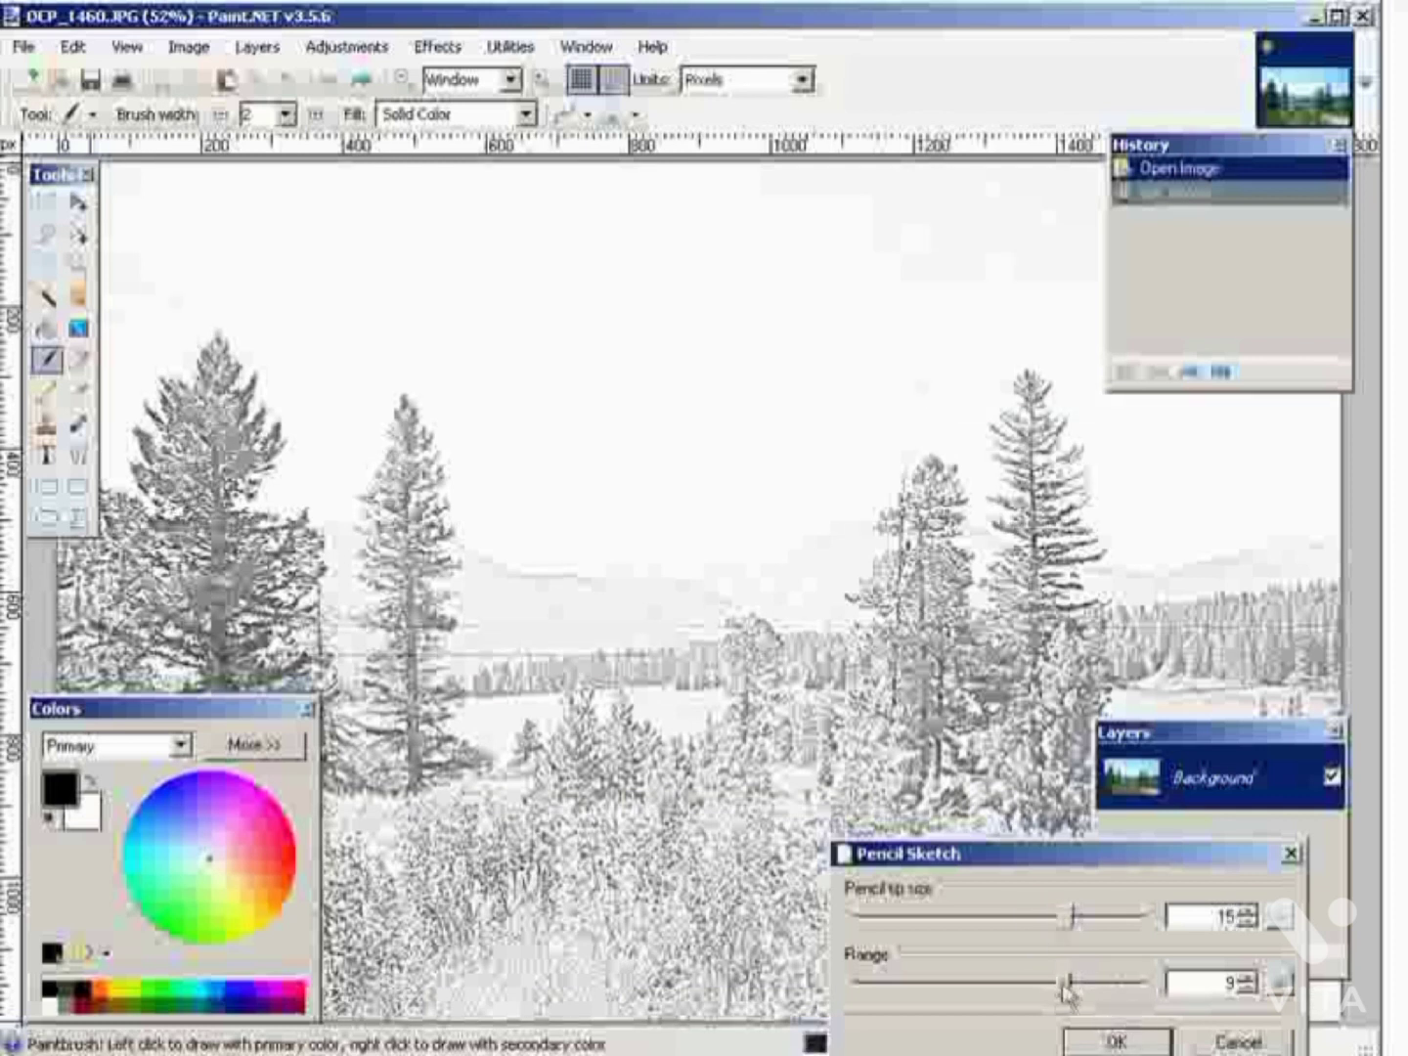
{"action": "left_click_drag", "start_coordinate": [1069, 986], "coordinate": [1096, 985]}
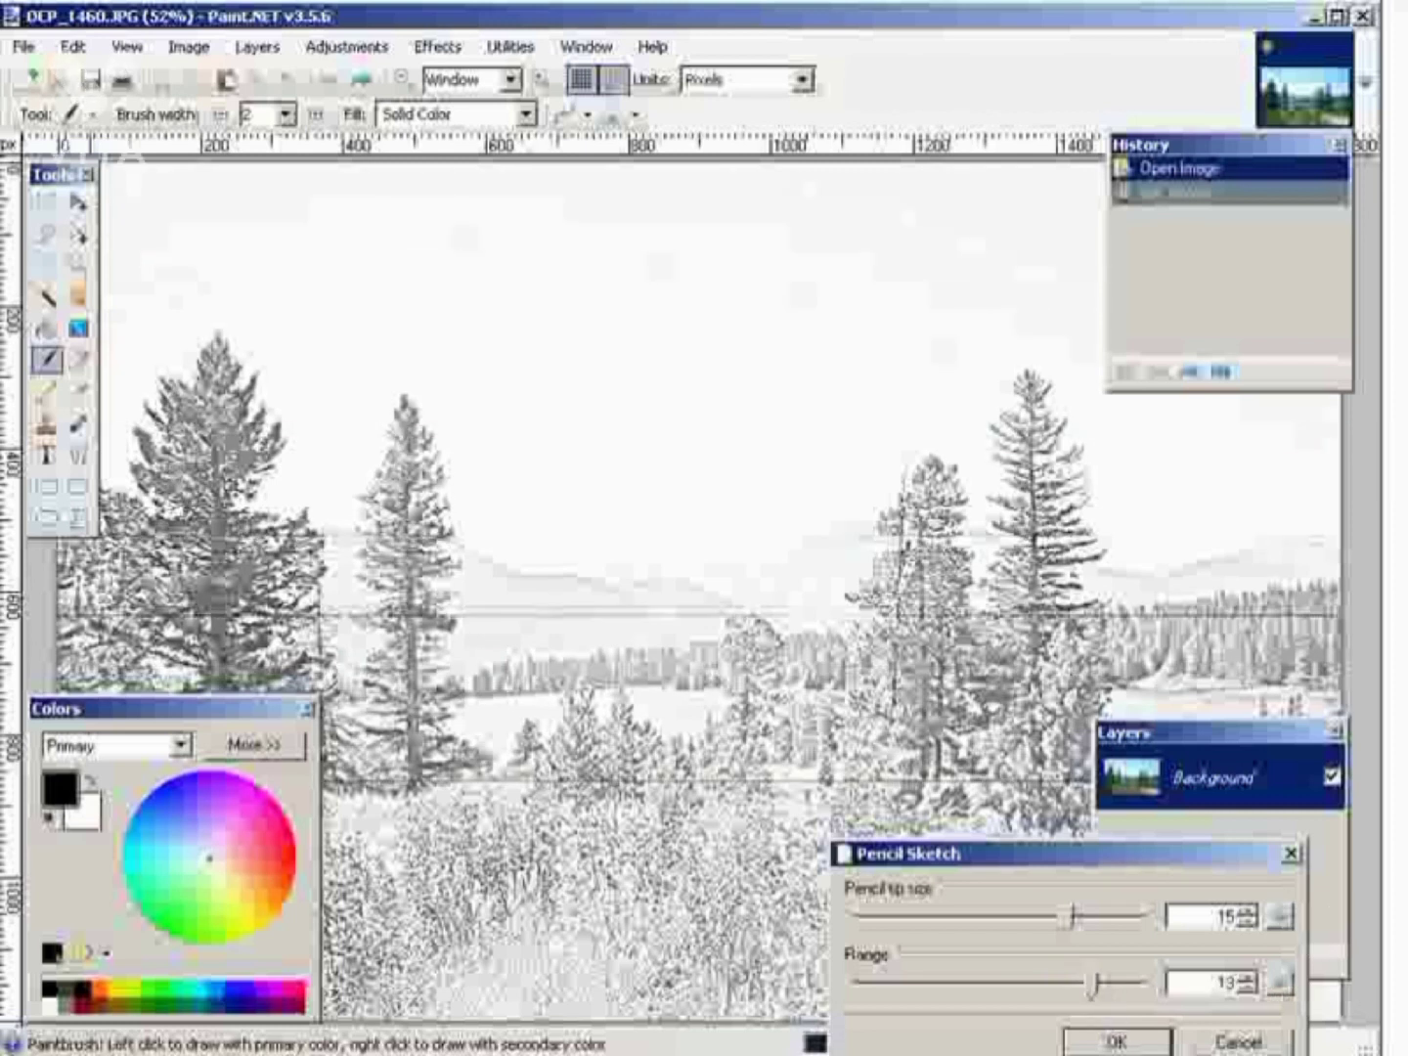
{"action": "left_click", "coordinate": [1118, 1042]}
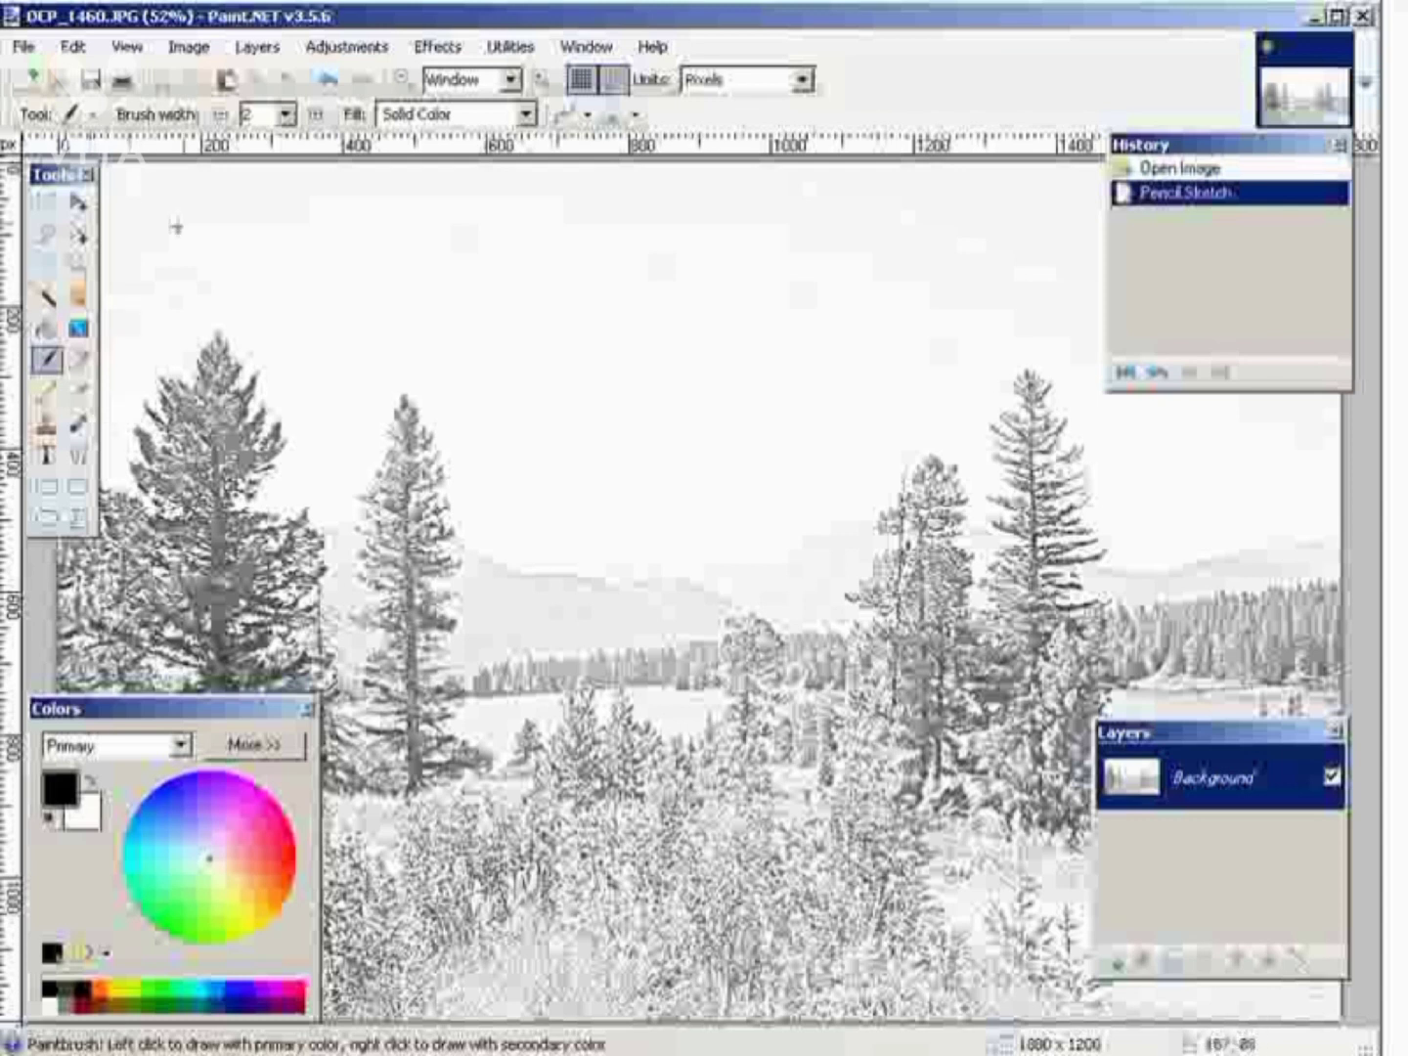
Undo the Pencil Sketch effect and start the Oil Painting effect, keeping its settings dialog clear of the photo's center.
{"action": "left_click", "coordinate": [73, 47]}
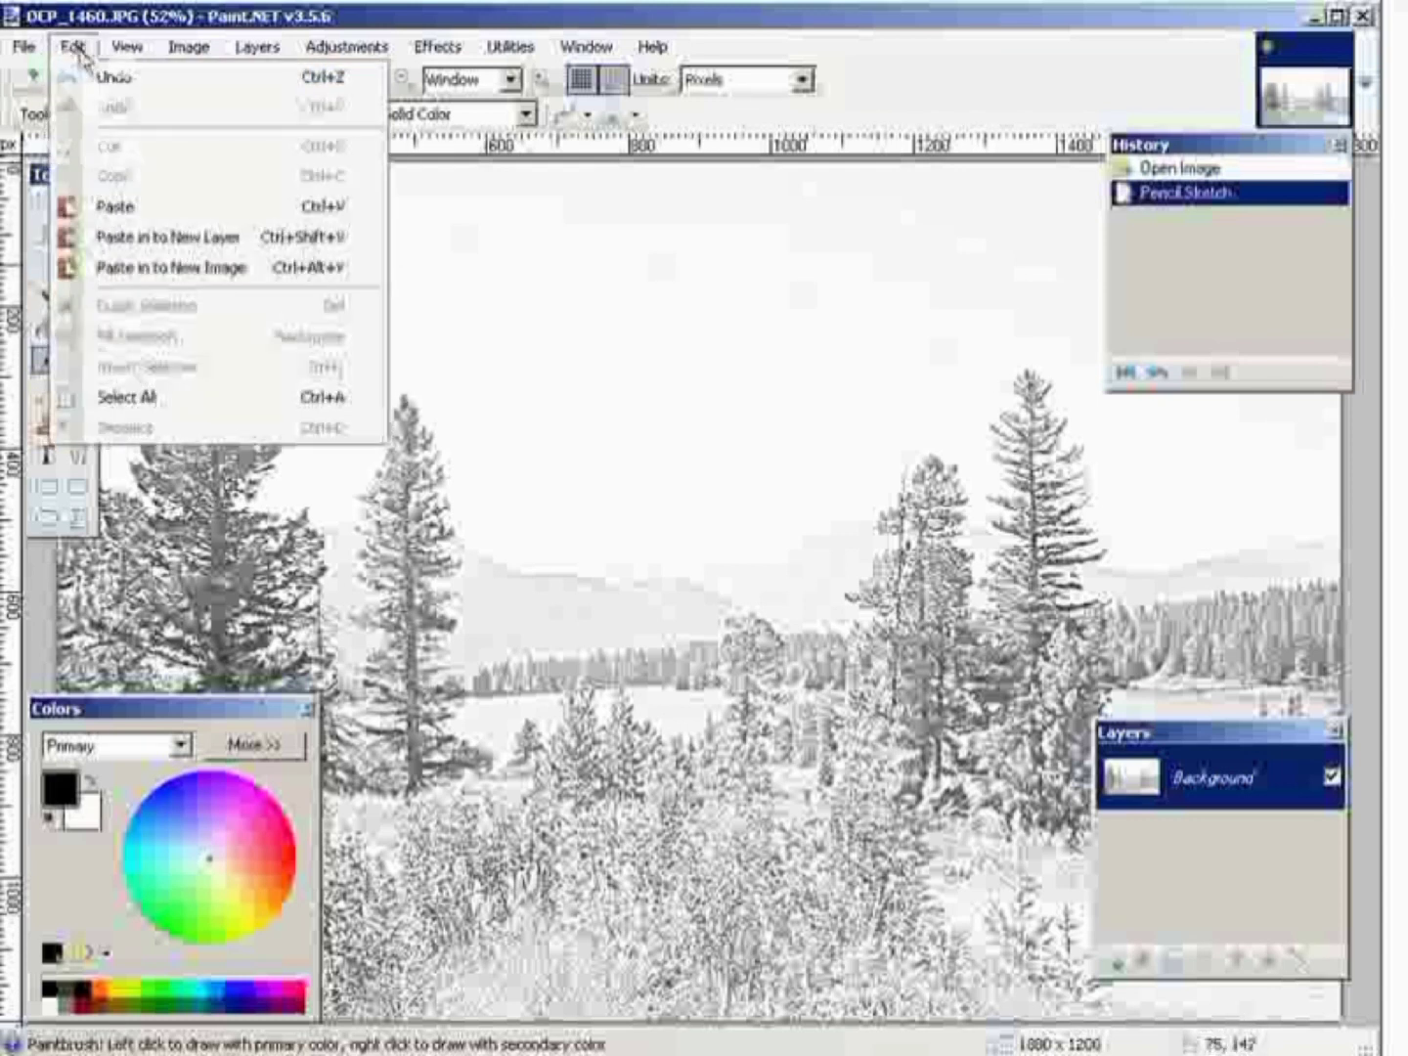
{"action": "left_click", "coordinate": [91, 76]}
{"action": "left_click", "coordinate": [430, 47]}
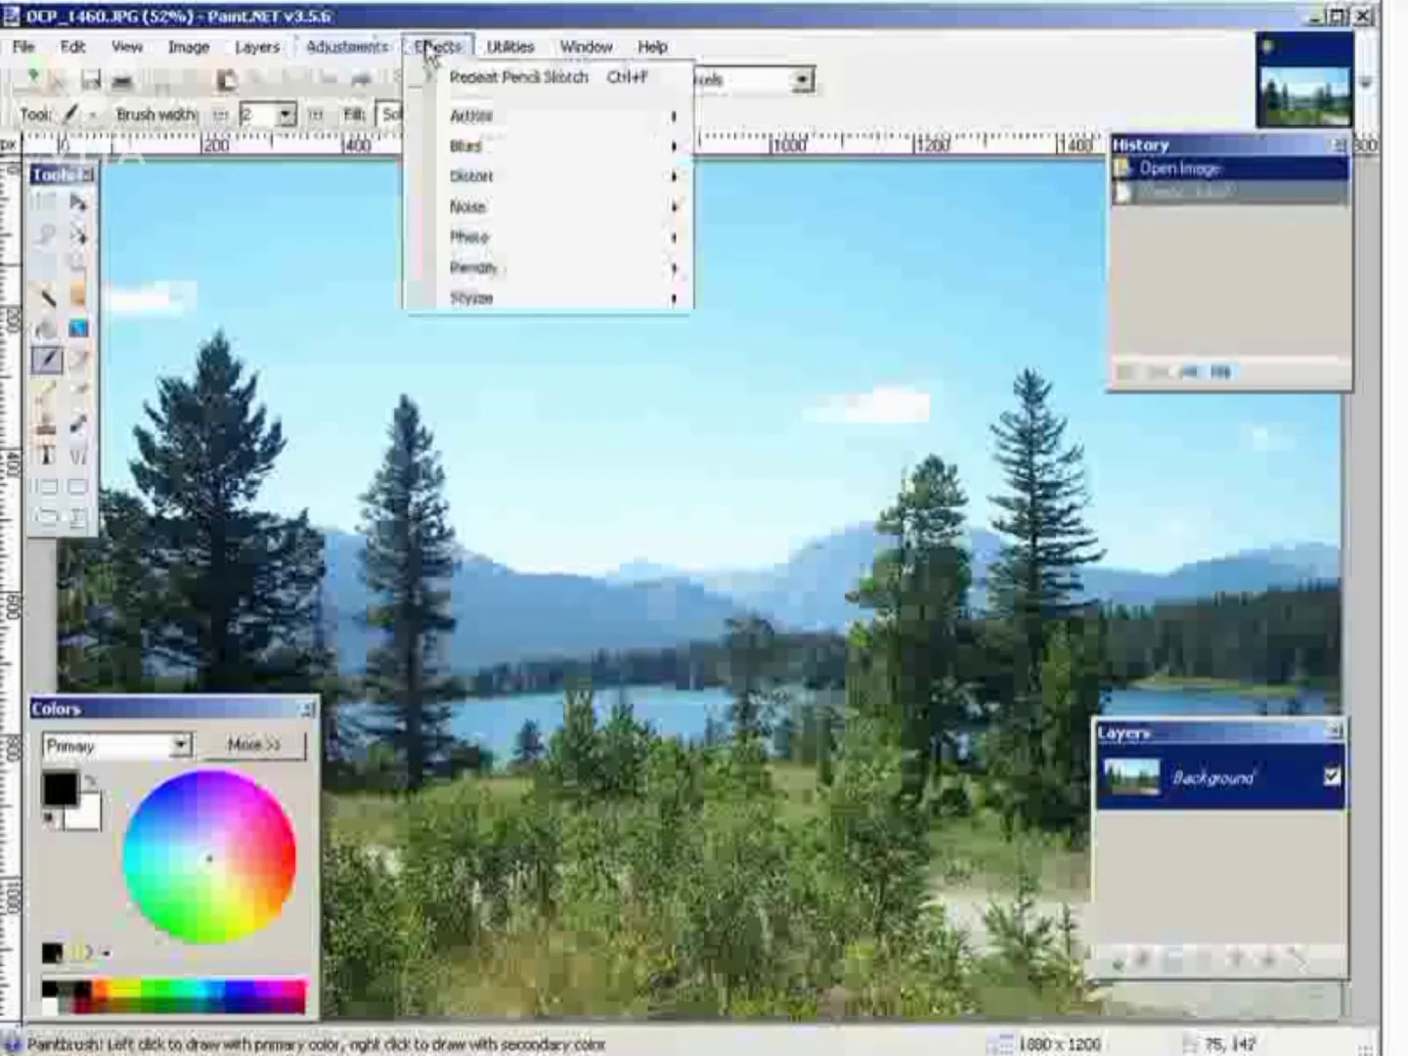
{"action": "mouse_move", "coordinate": [494, 124]}
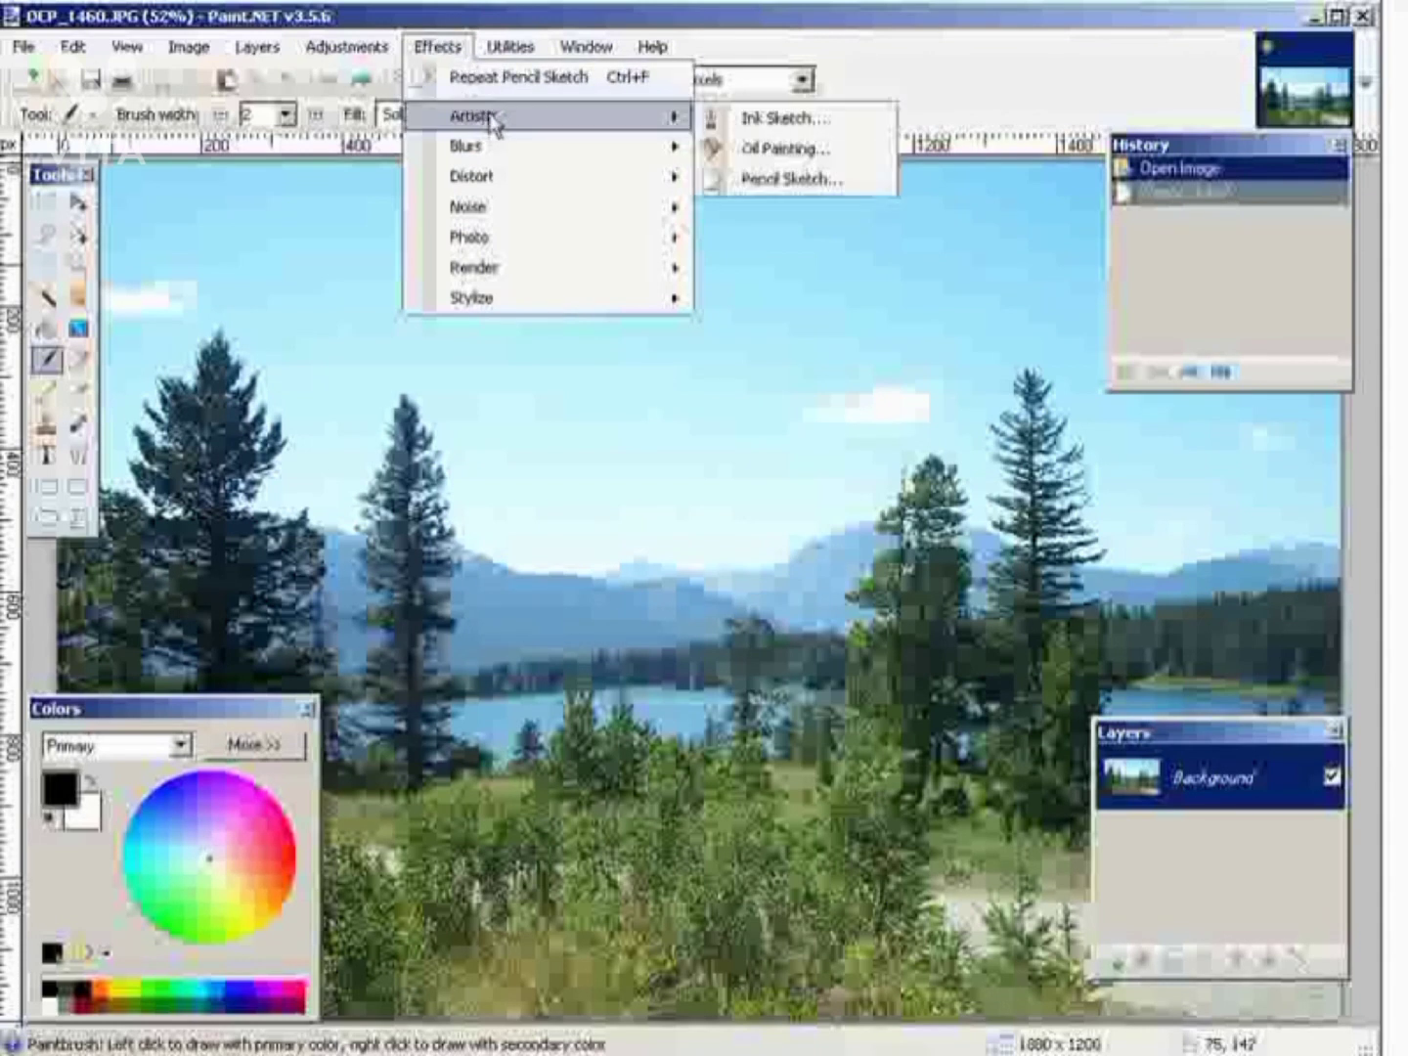
{"action": "left_click", "coordinate": [837, 158]}
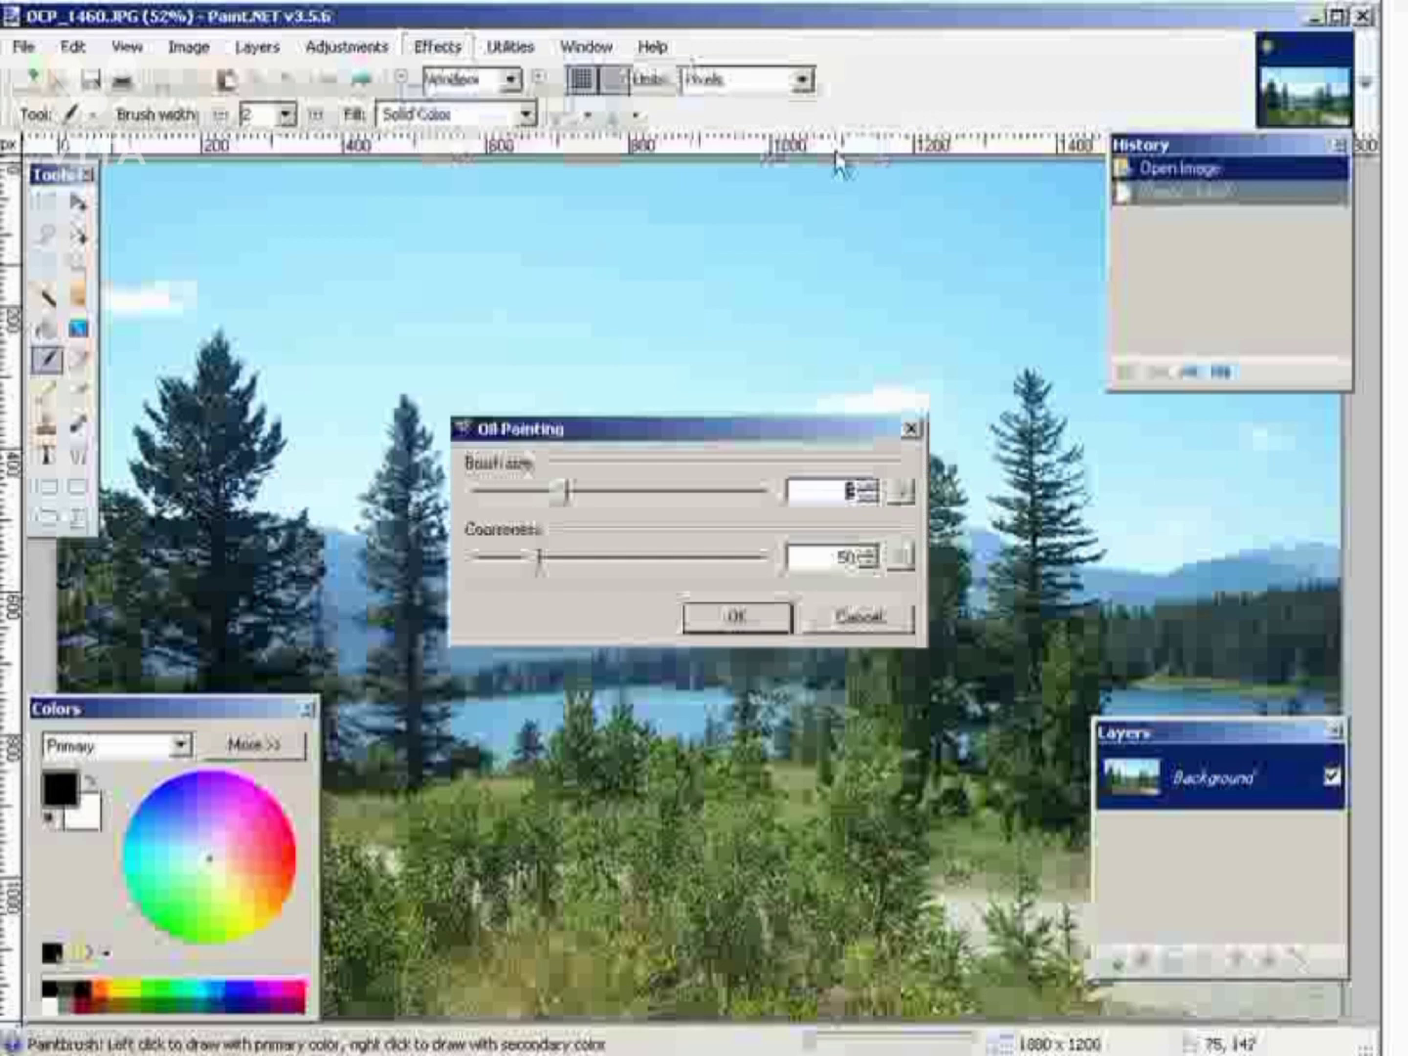
{"action": "mouse_move", "coordinate": [663, 435]}
{"action": "left_mouse_down"}
{"action": "mouse_move", "coordinate": [708, 478]}
{"action": "mouse_move", "coordinate": [854, 754]}
{"action": "mouse_move", "coordinate": [885, 769]}
{"action": "left_mouse_up"}
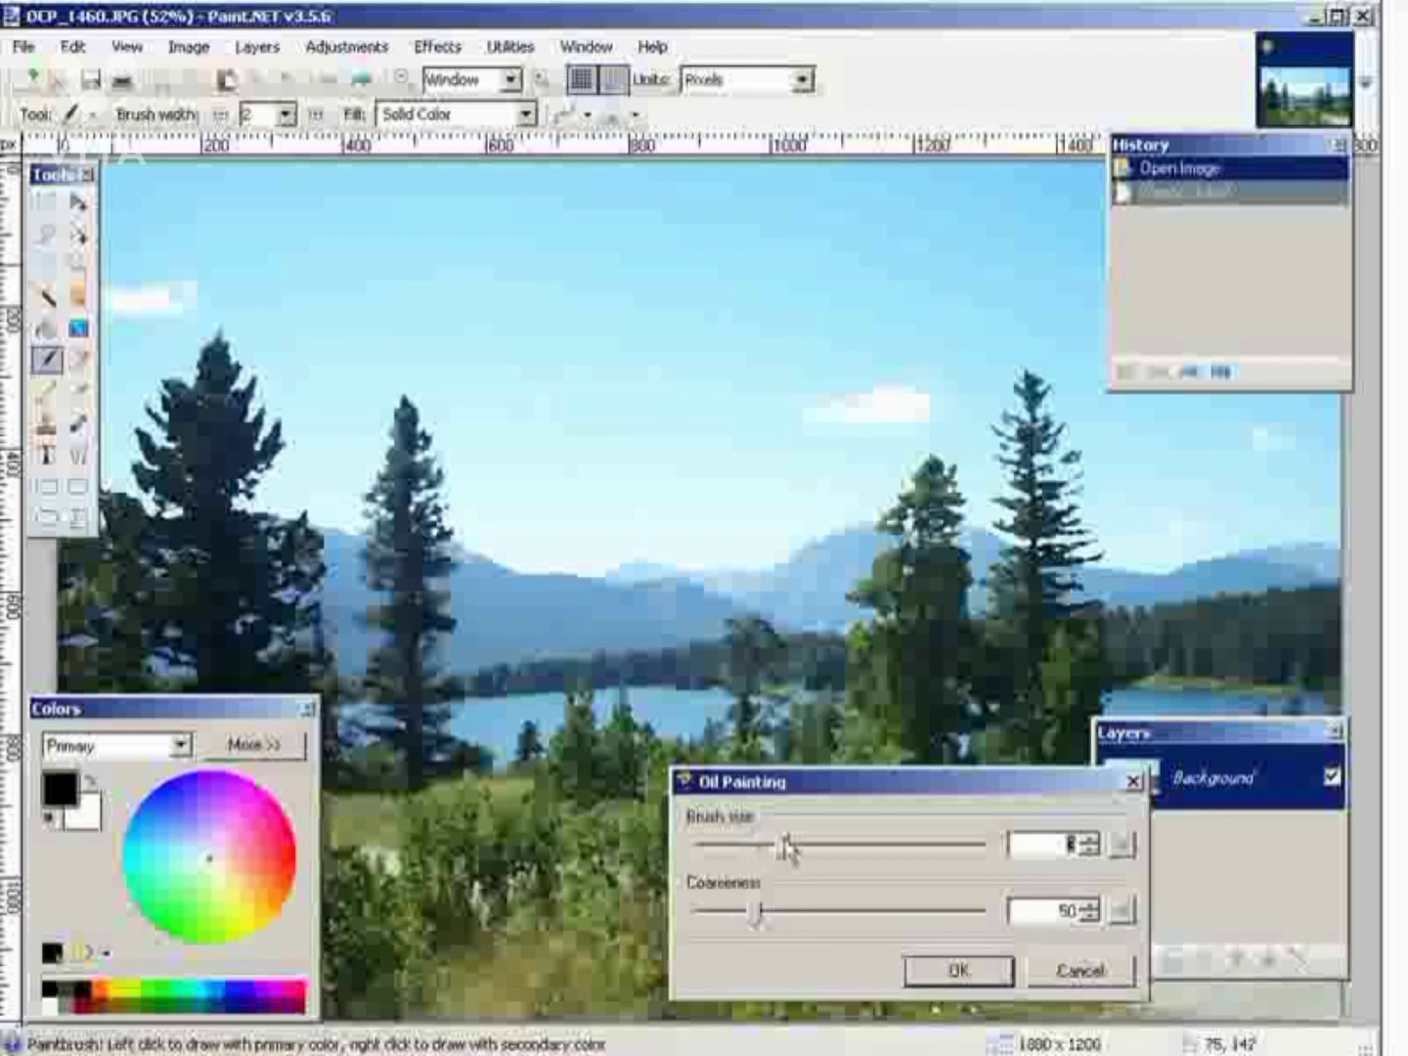
Try brush size 4 for Oil Painting, settle on brush size 2 with coarseness 88, and apply the effect.
{"action": "left_click_drag", "start_coordinate": [782, 853], "coordinate": [823, 860]}
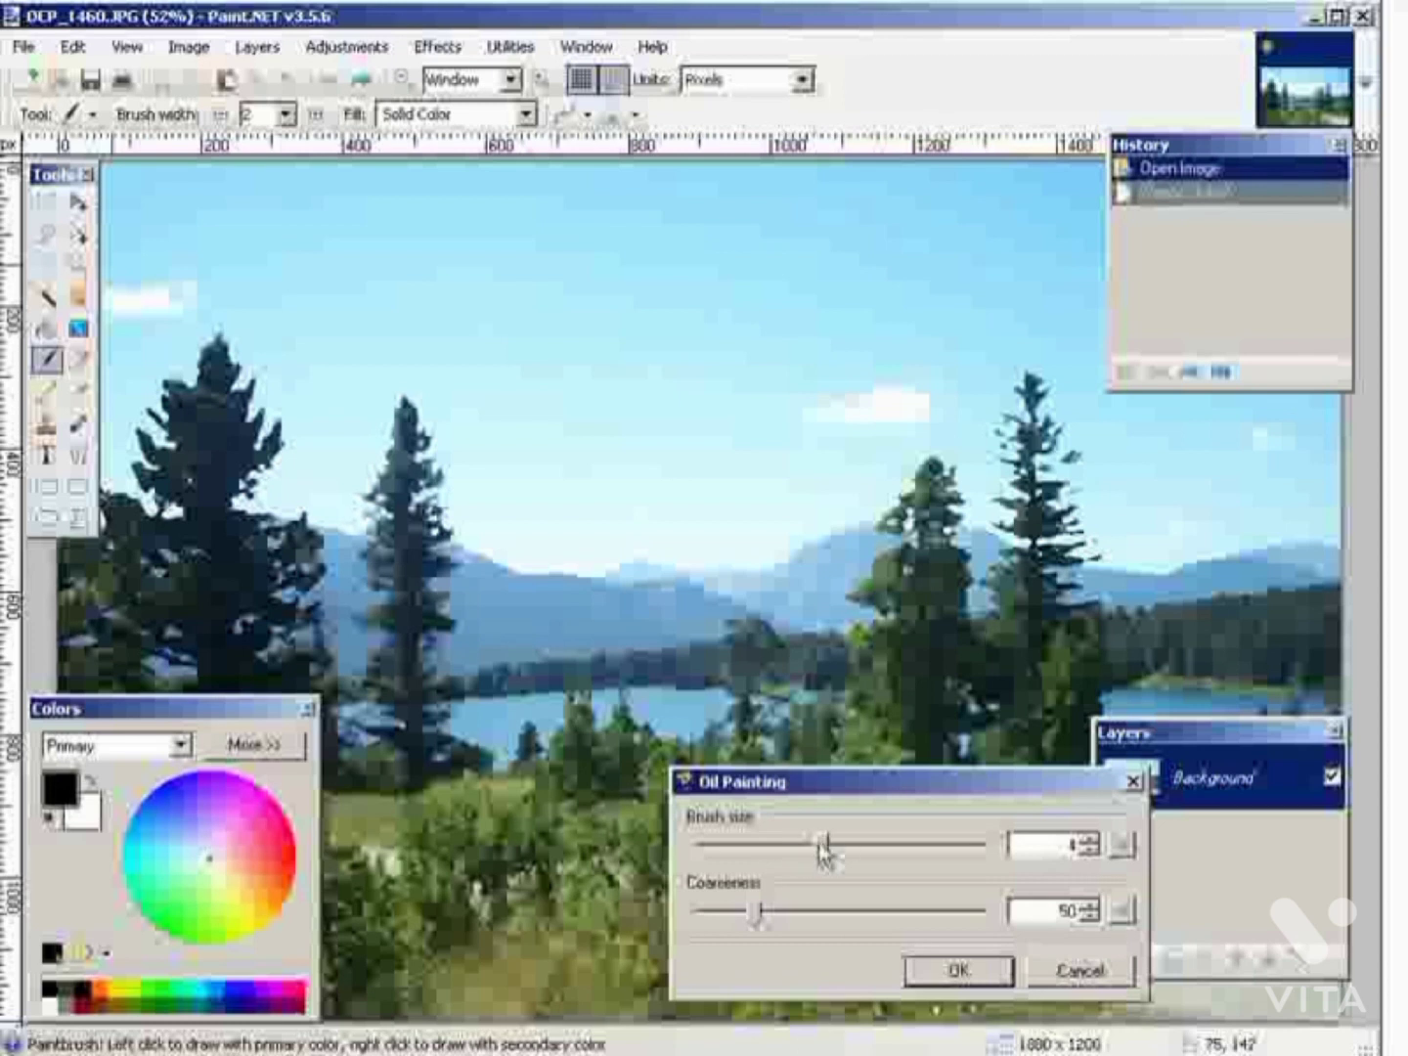
{"action": "left_click_drag", "start_coordinate": [823, 852], "coordinate": [782, 851]}
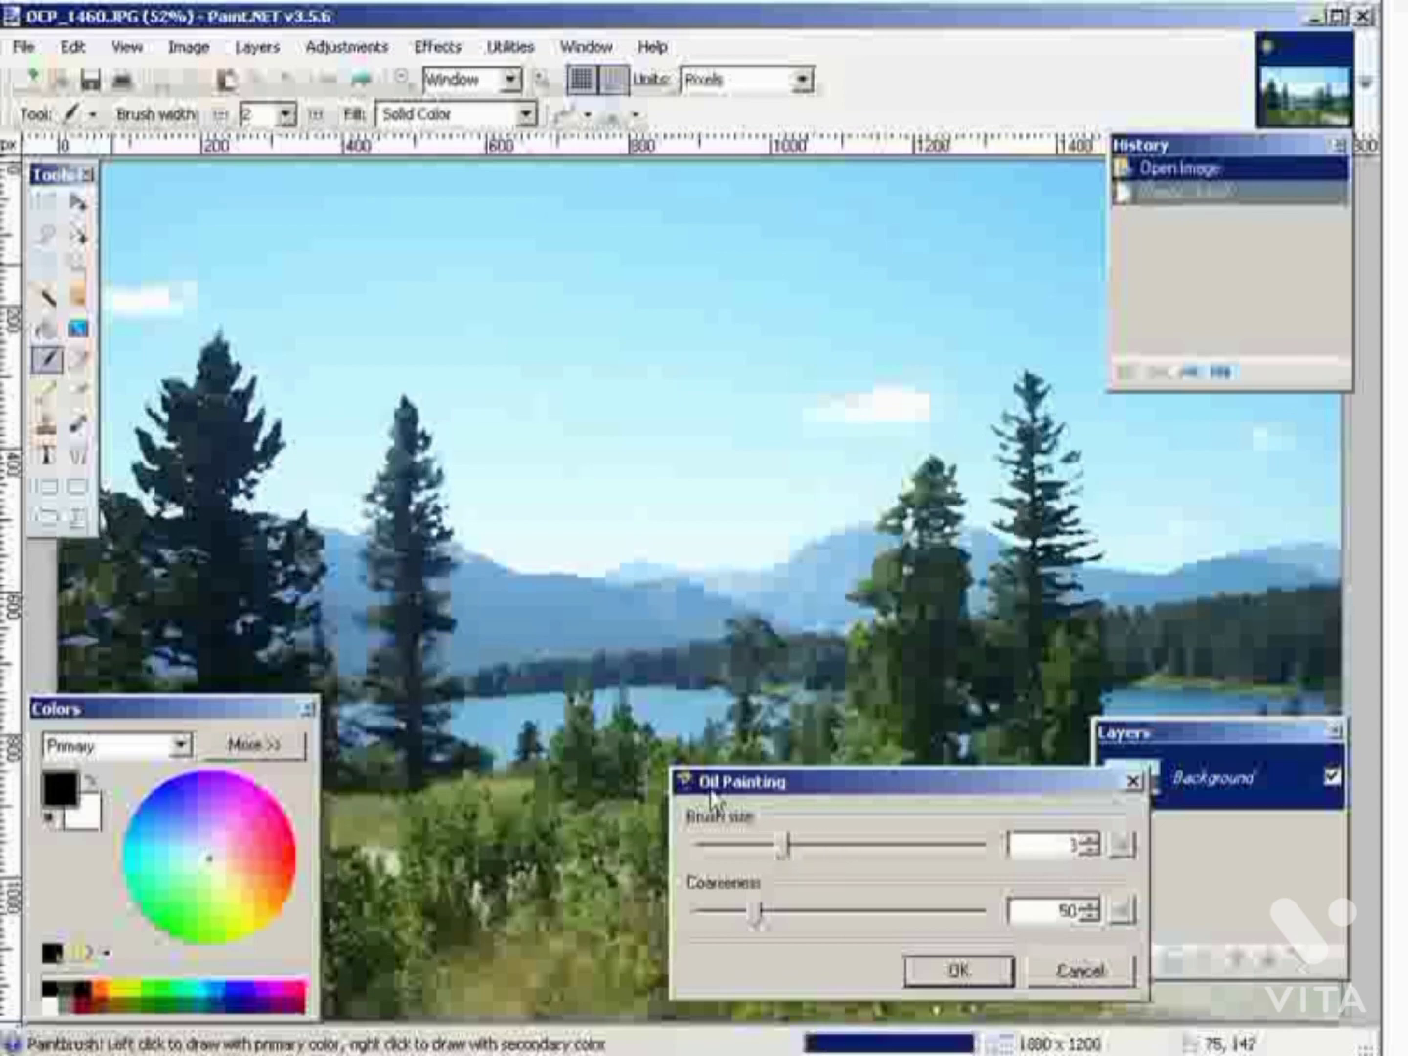
{"action": "left_click_drag", "start_coordinate": [792, 854], "coordinate": [759, 850]}
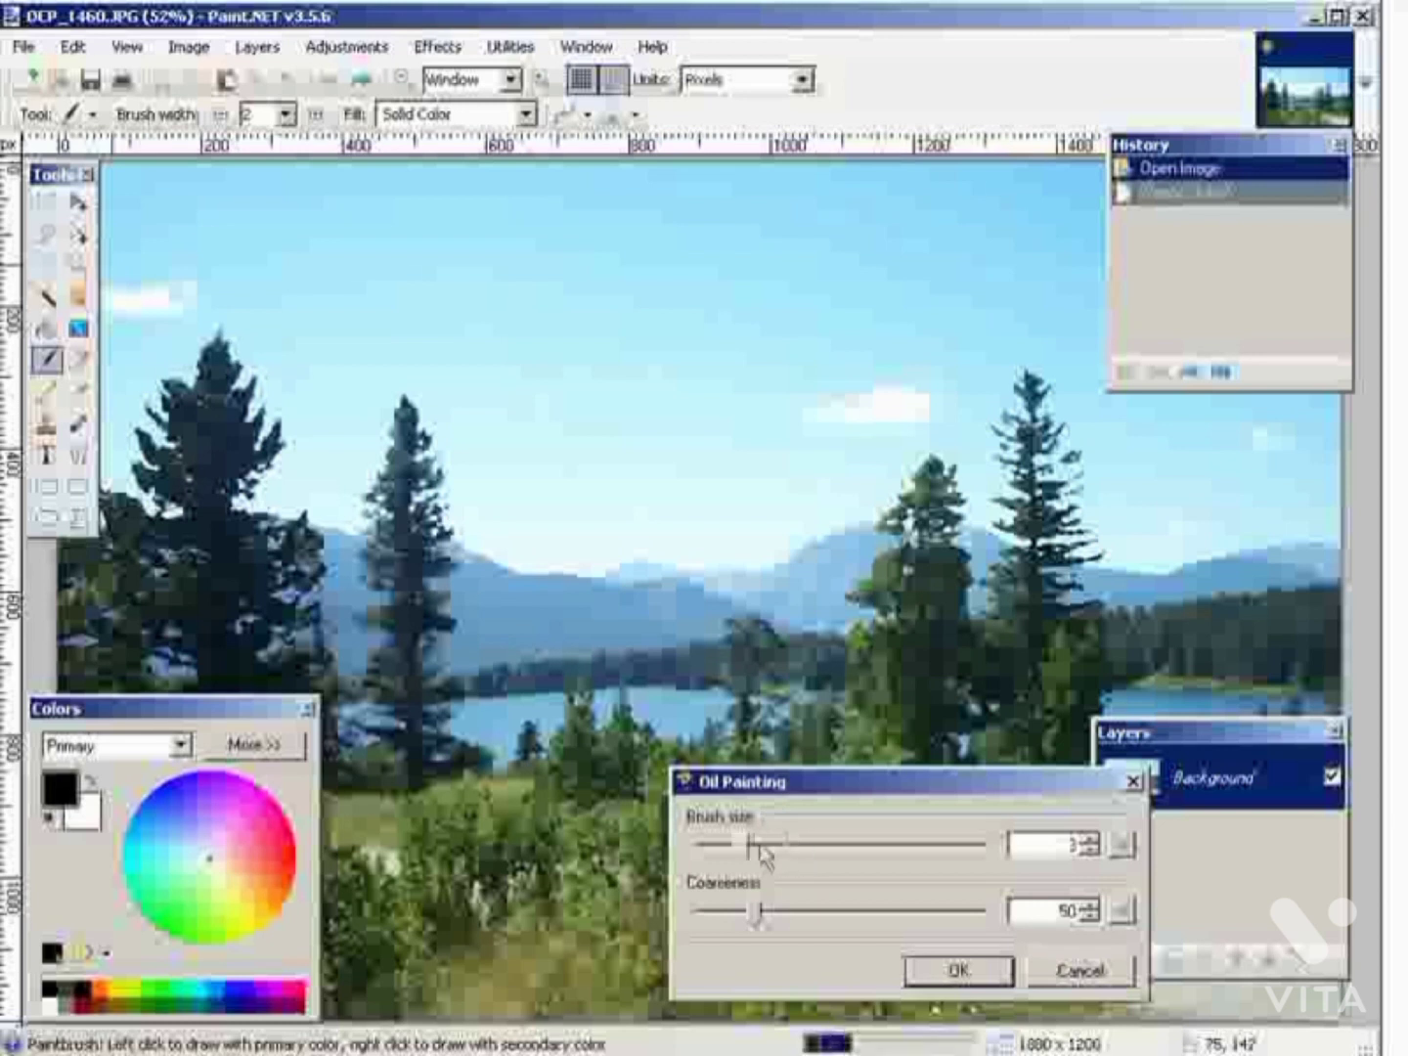
{"action": "left_click_drag", "start_coordinate": [759, 917], "coordinate": [802, 915]}
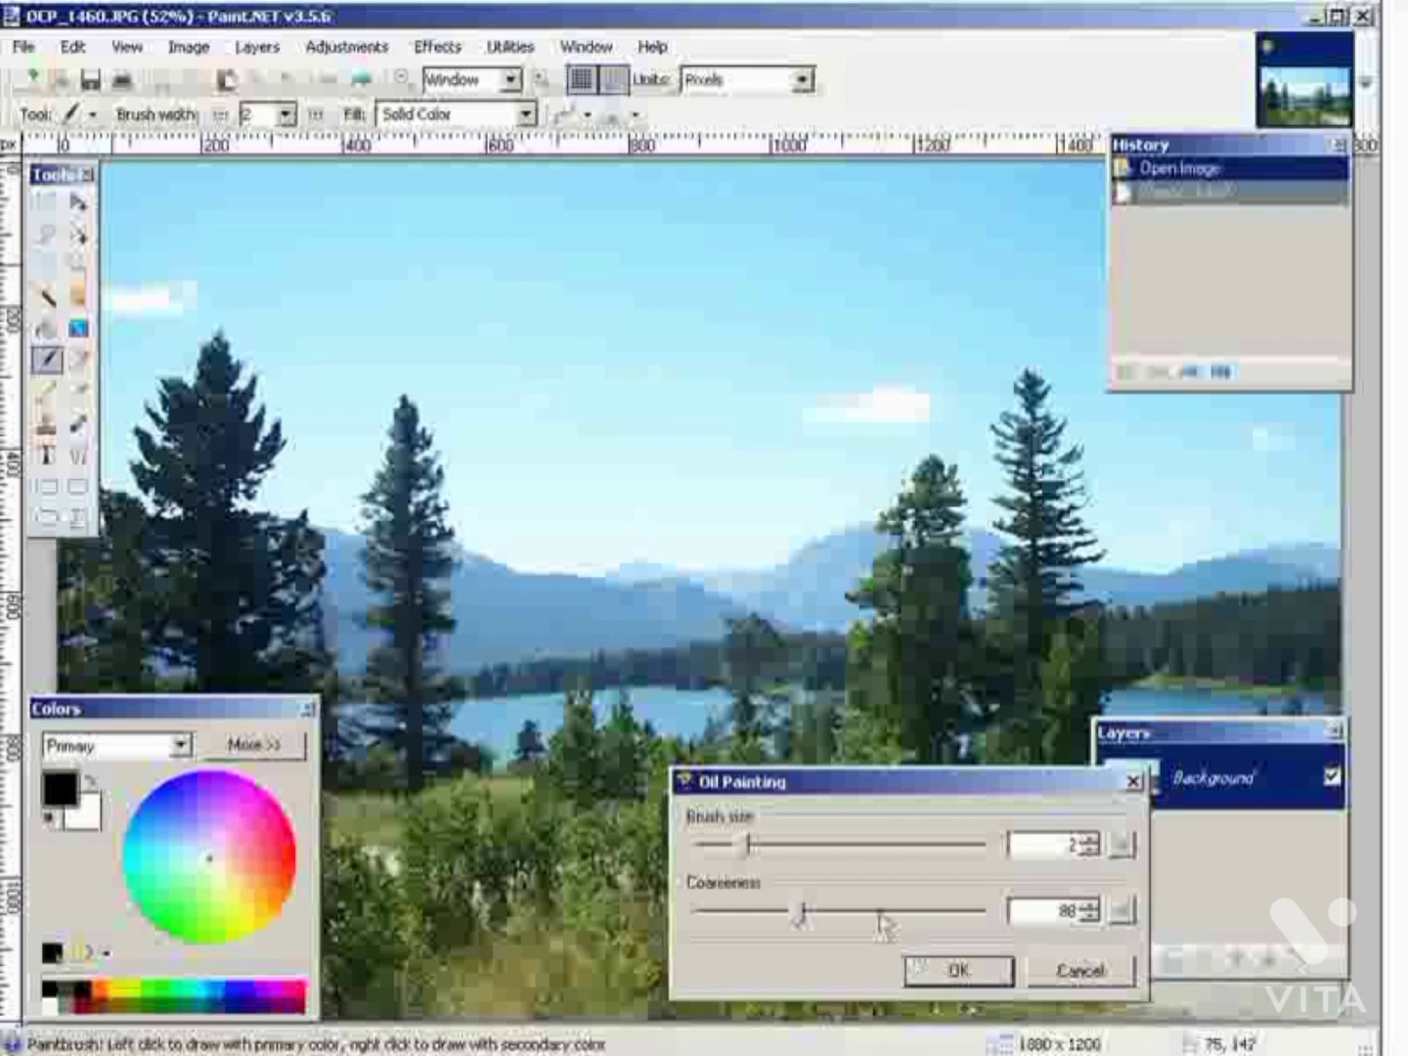
{"action": "left_click", "coordinate": [959, 971]}
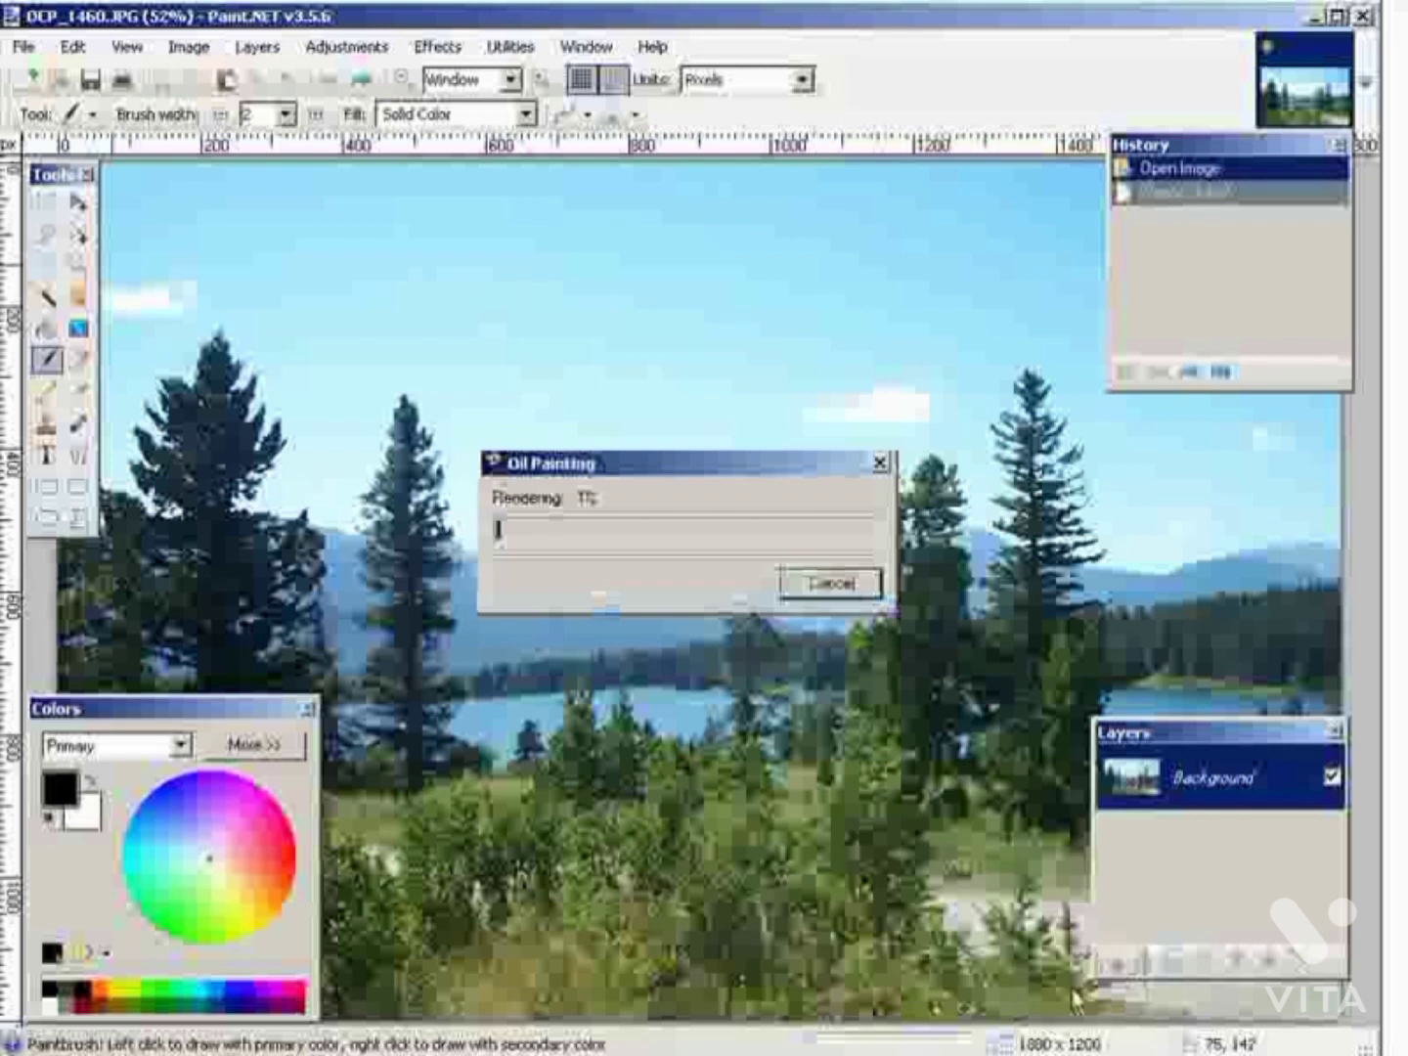